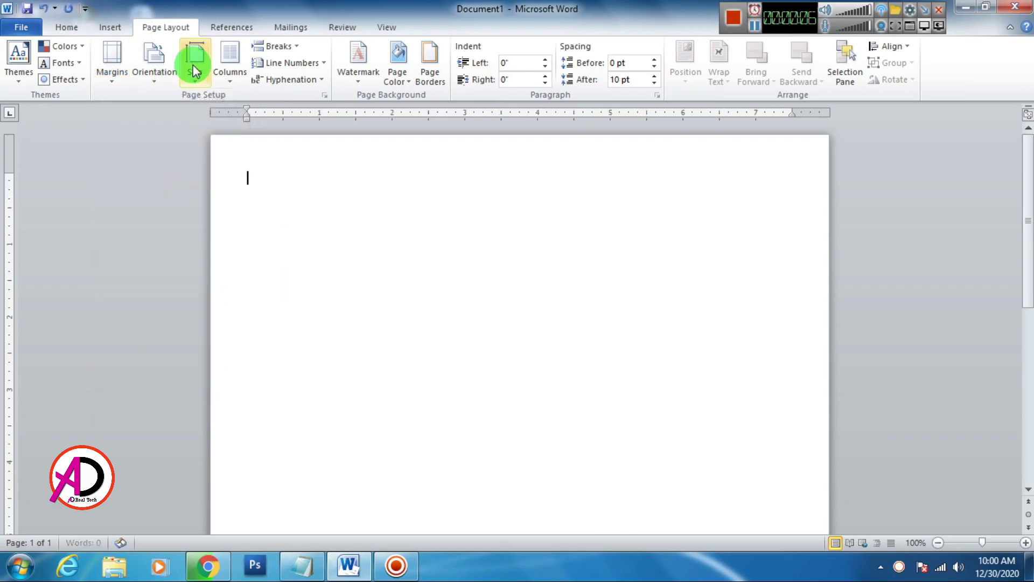
- Set a custom paper size for the whole document, 6 inches wide and 3.6 inches high
click(195, 62)
click(194, 434)
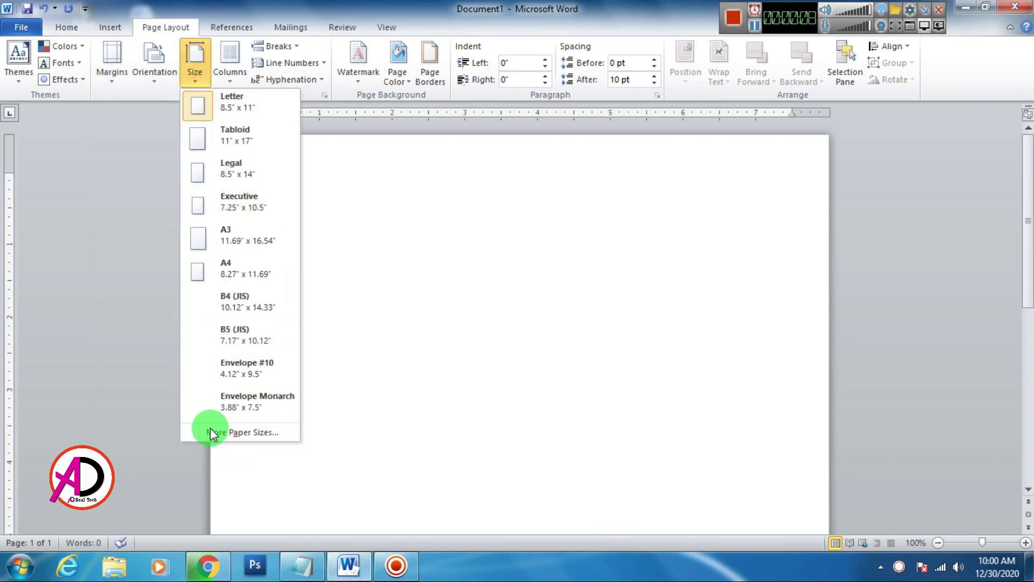
drag(439, 151, 370, 143)
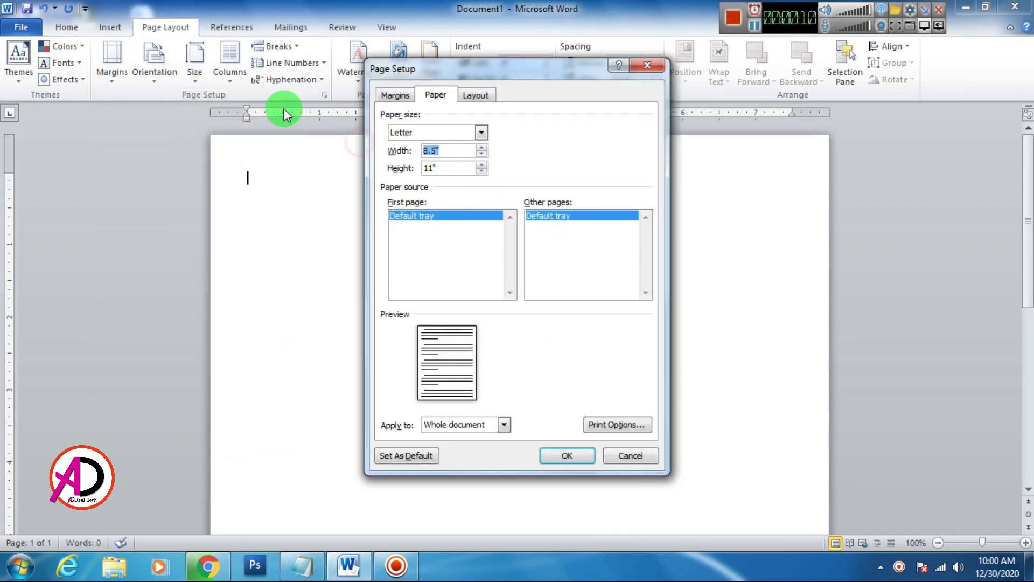
text(6)
key(Tab)
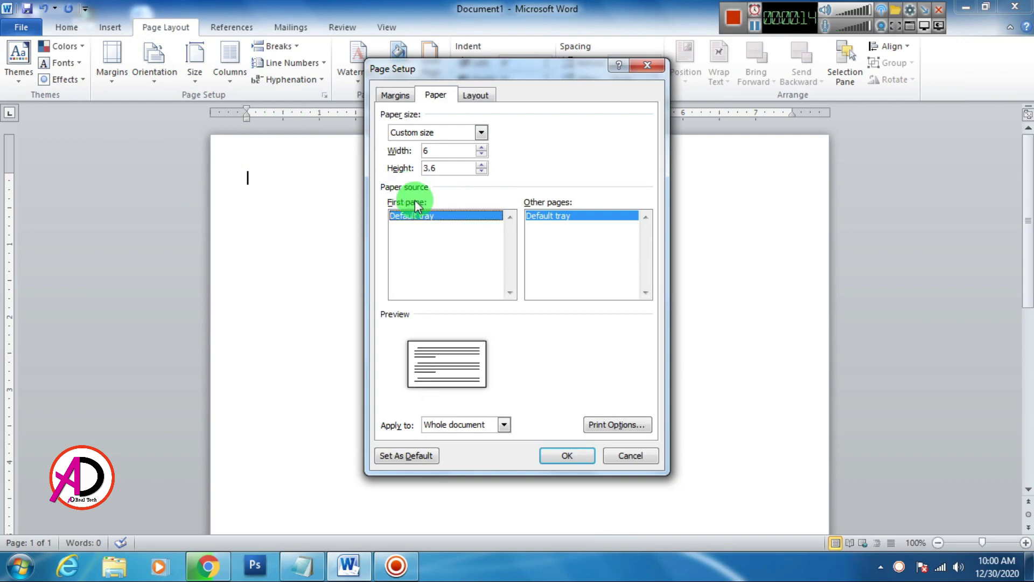
click(584, 456)
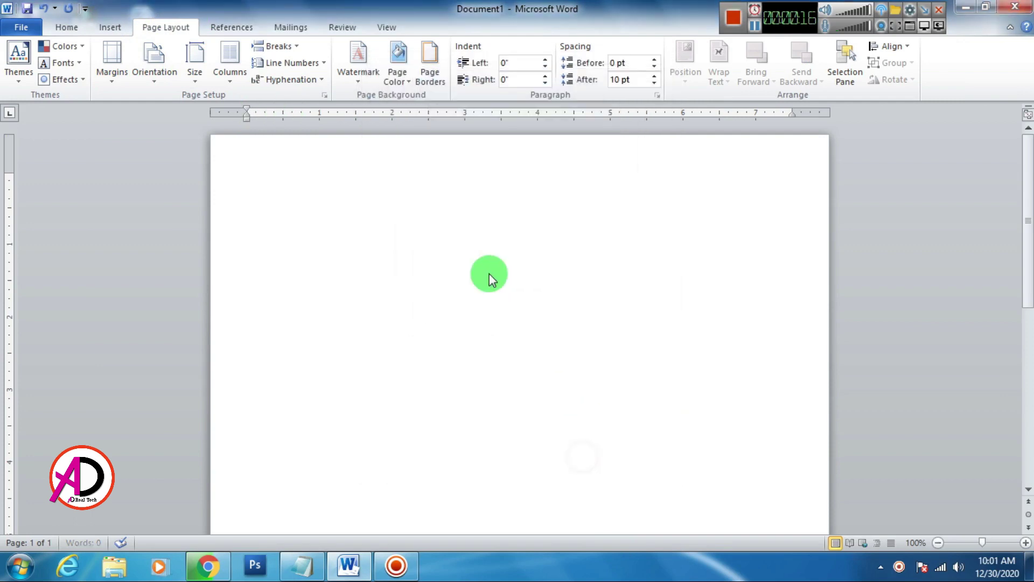
- Insert a WordArt object on the page using the first style in the gallery
scroll(468, 280, up, 3)
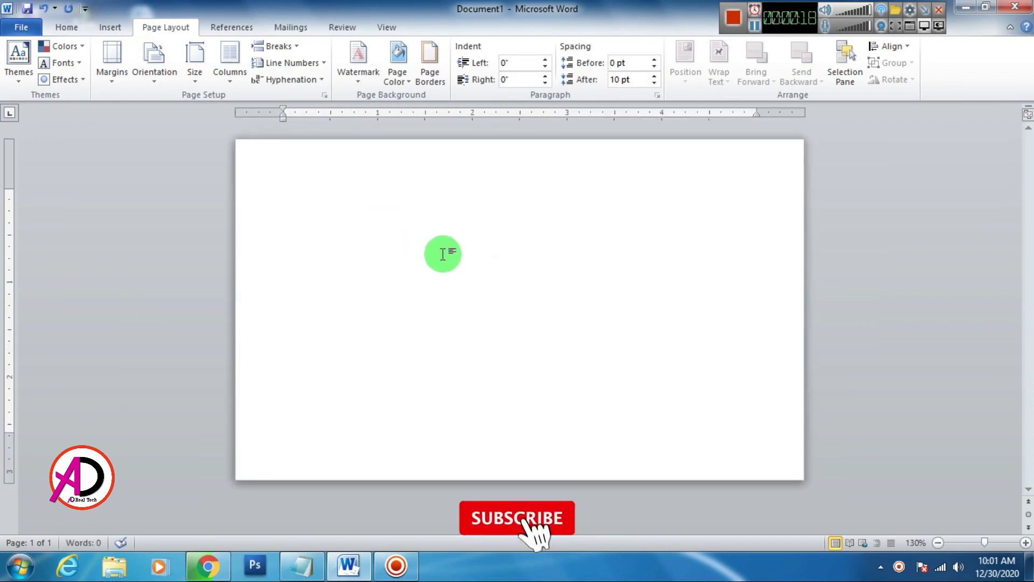
click(103, 27)
click(67, 28)
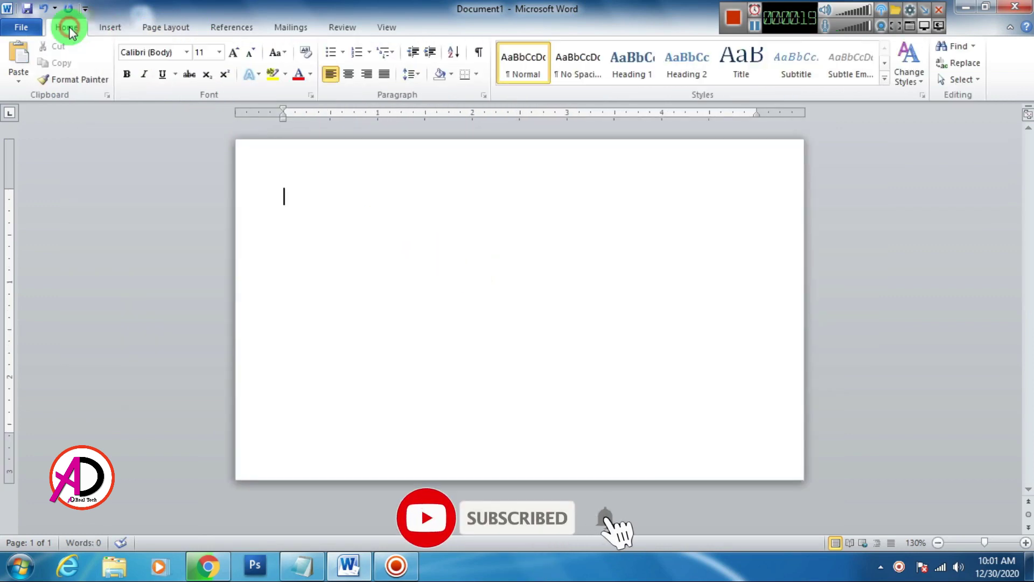
click(110, 26)
click(711, 75)
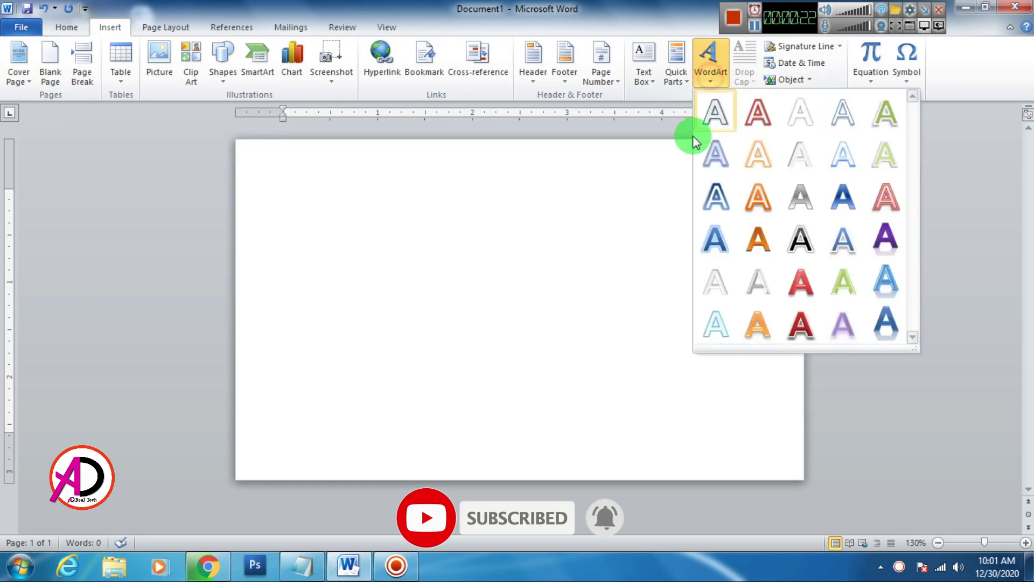
click(718, 118)
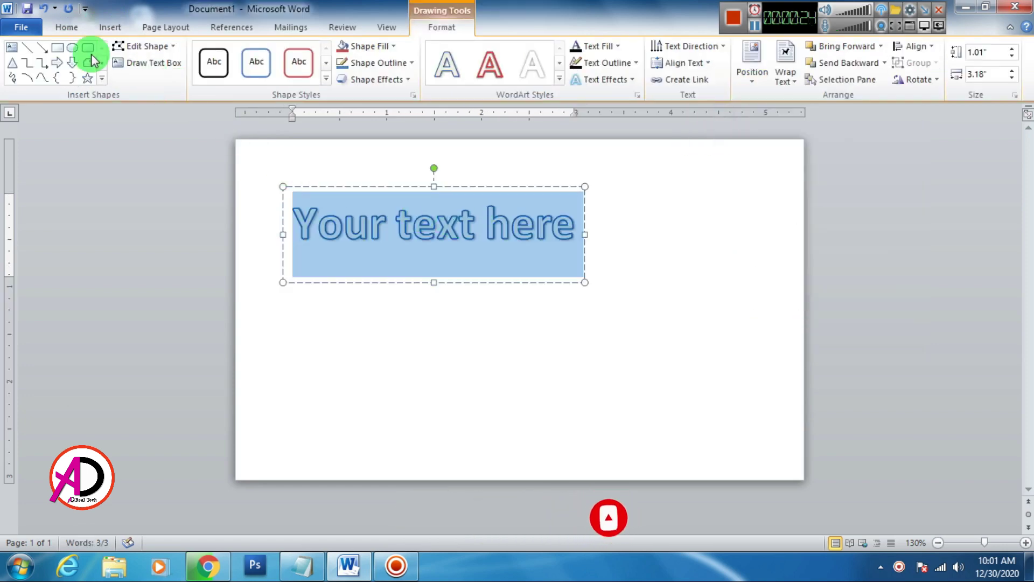
- Apply the No Spacing style to the WordArt text and set its font to Arial Black
click(67, 27)
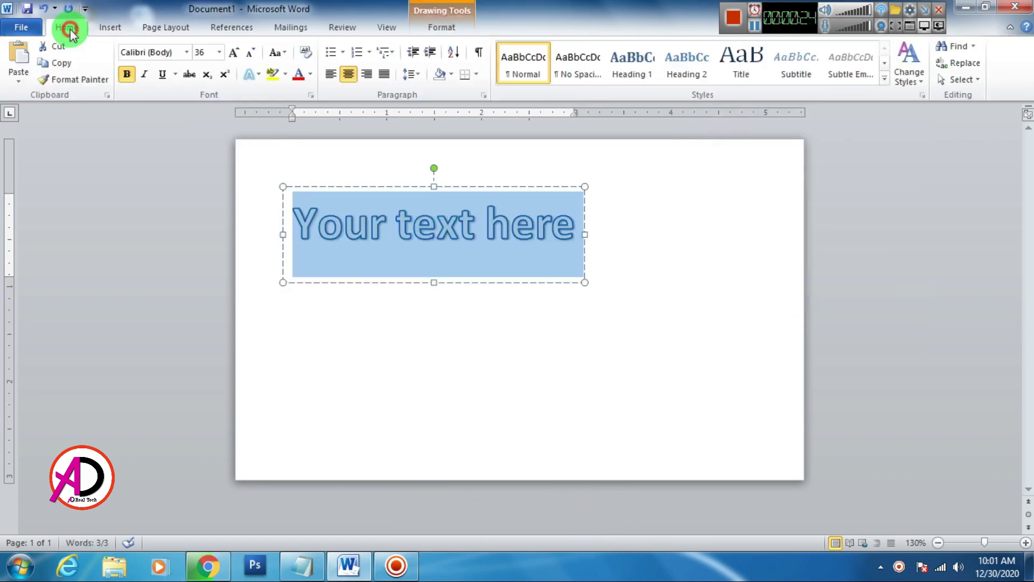
click(577, 60)
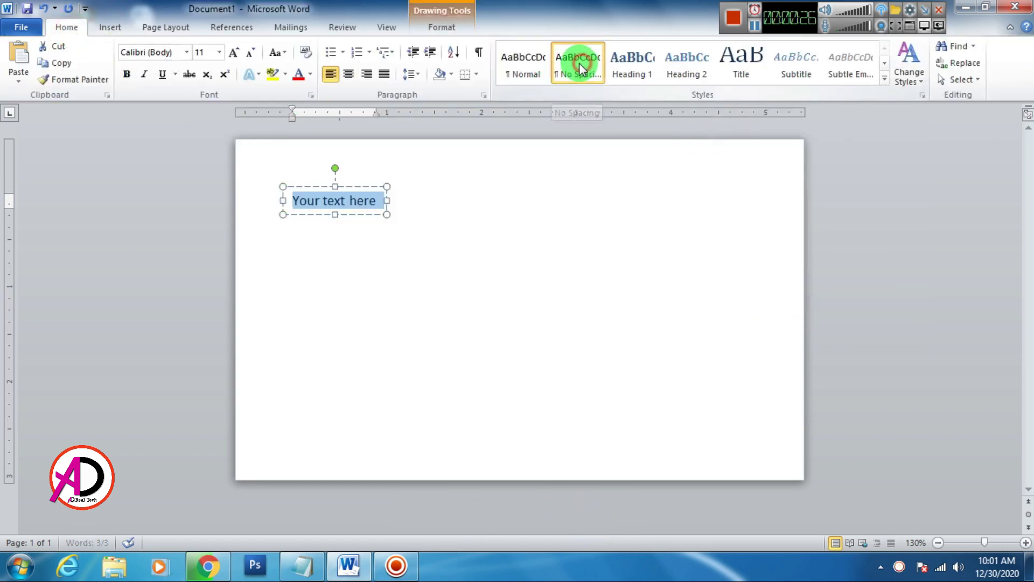
click(188, 54)
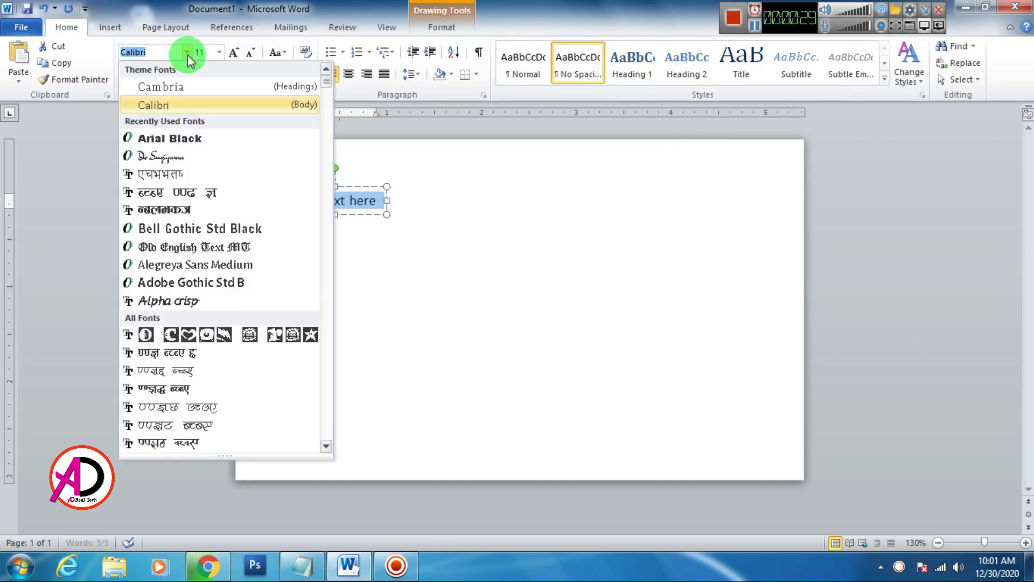
click(167, 138)
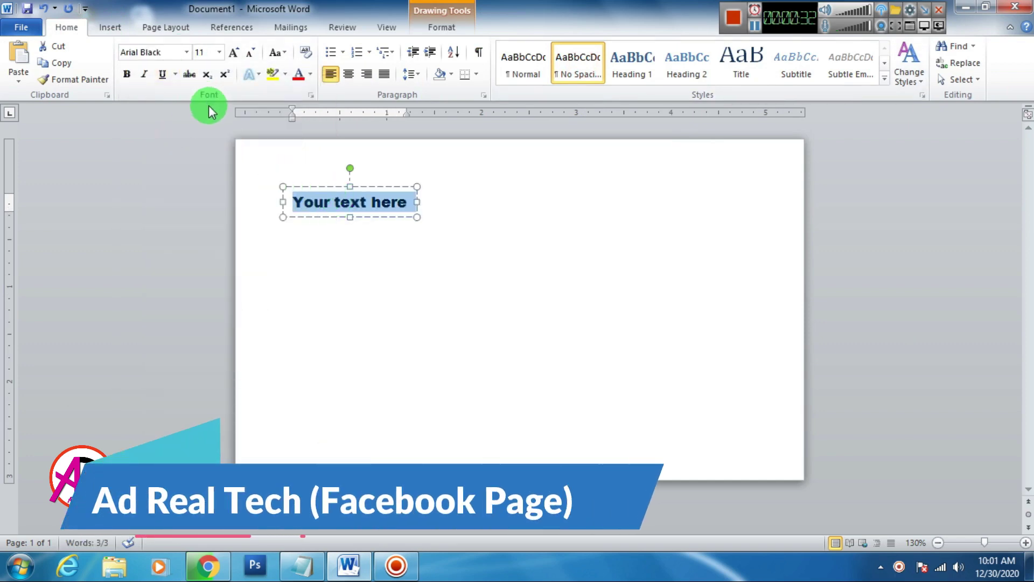
- Replace the WordArt placeholder text with H and set the letter's font size to 62
text(H)
drag(309, 189, 366, 194)
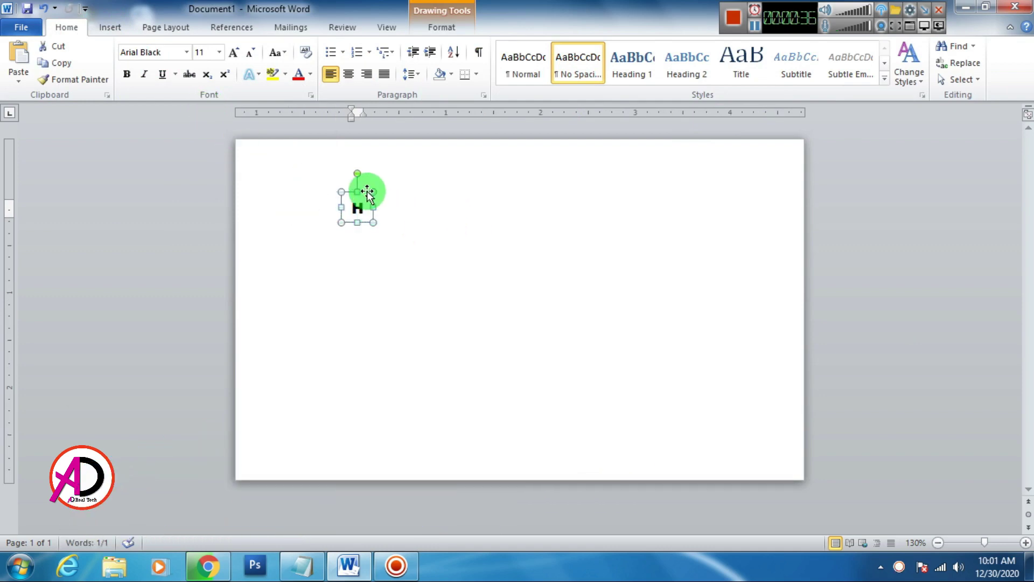
click(232, 54)
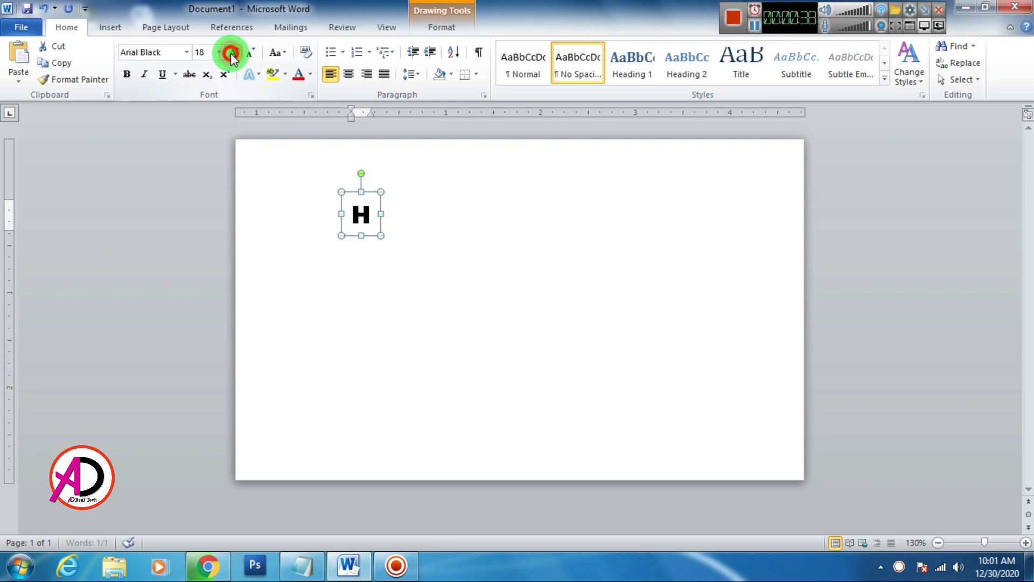
click(233, 54)
click(233, 53)
click(232, 53)
click(233, 53)
click(232, 54)
click(233, 54)
click(233, 54)
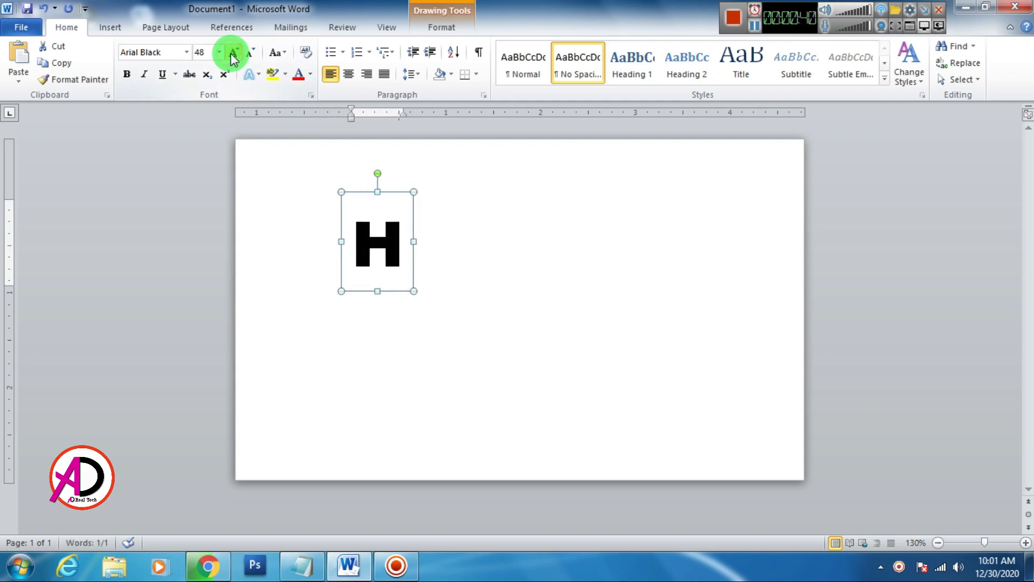
click(233, 54)
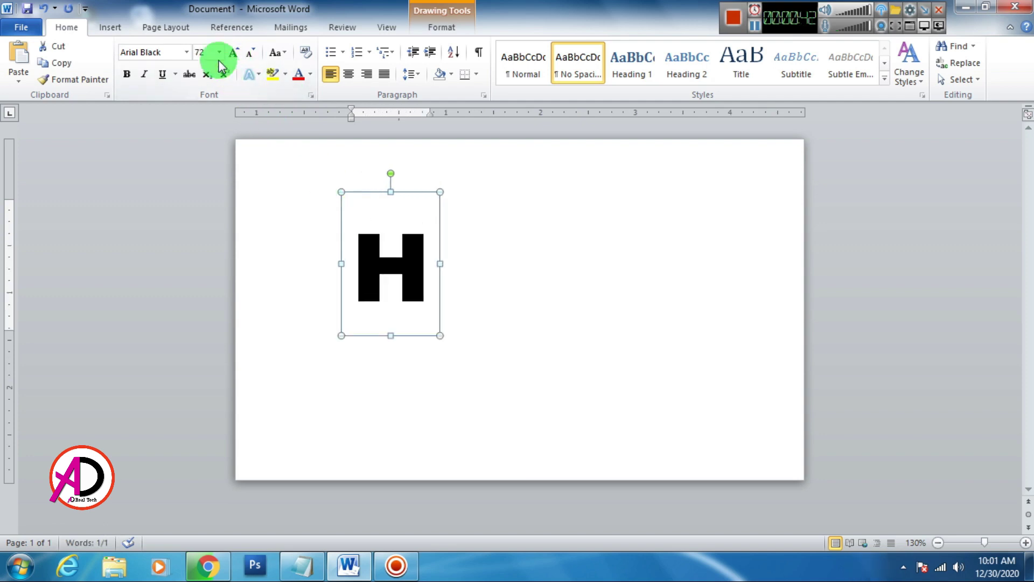
key(BackSpace)
key(BackSpace)
text(62)
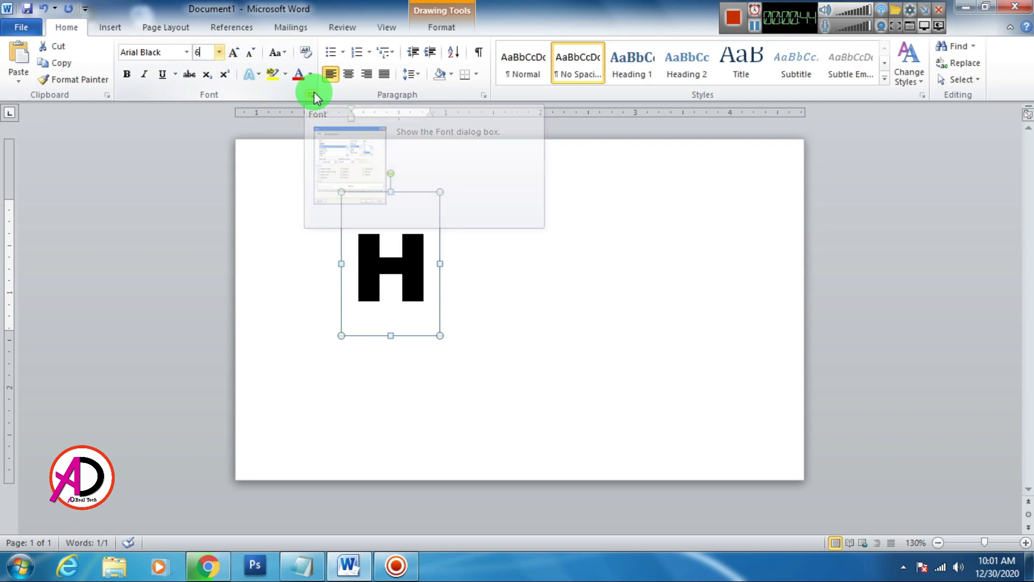
click(312, 95)
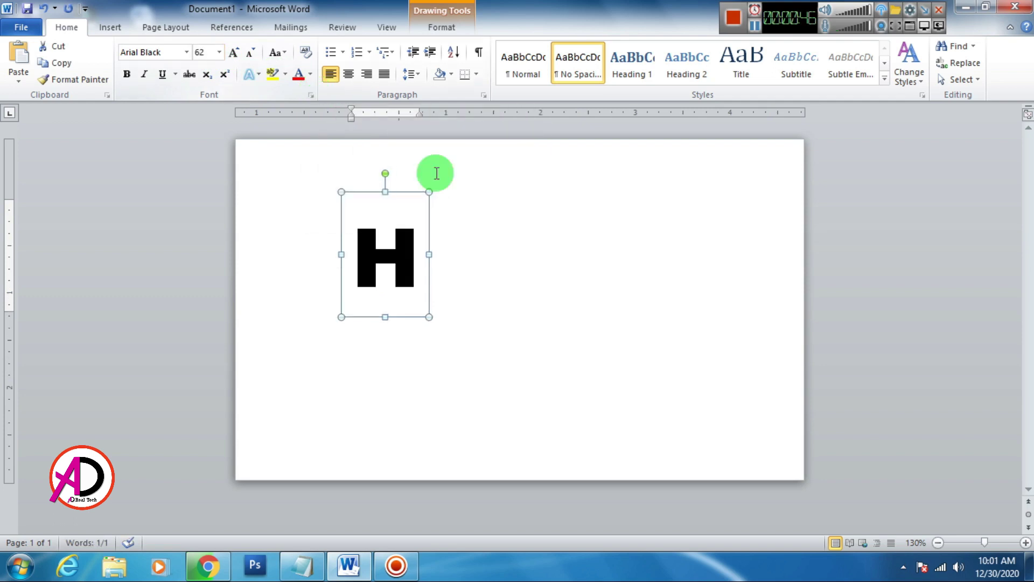
- Move the H text box to the upper edge of the page, slightly right of its centre
drag(403, 192, 550, 142)
drag(562, 257, 614, 248)
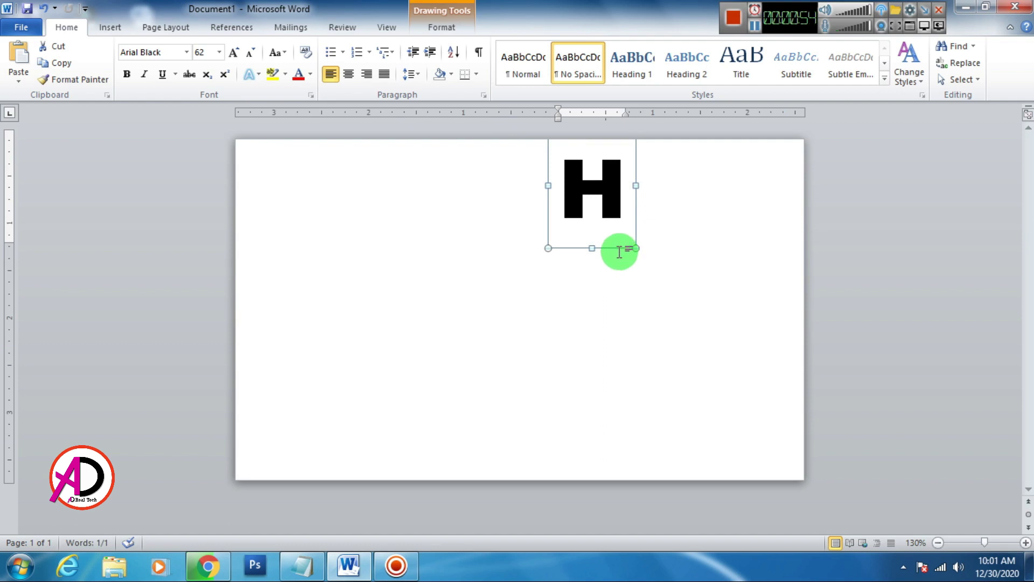
click(605, 227)
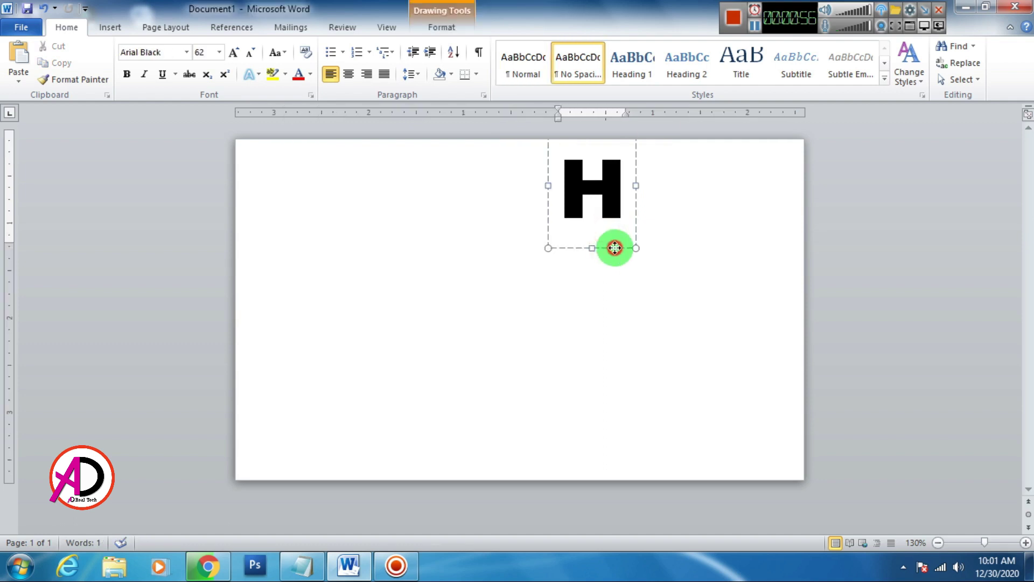
drag(614, 247, 607, 247)
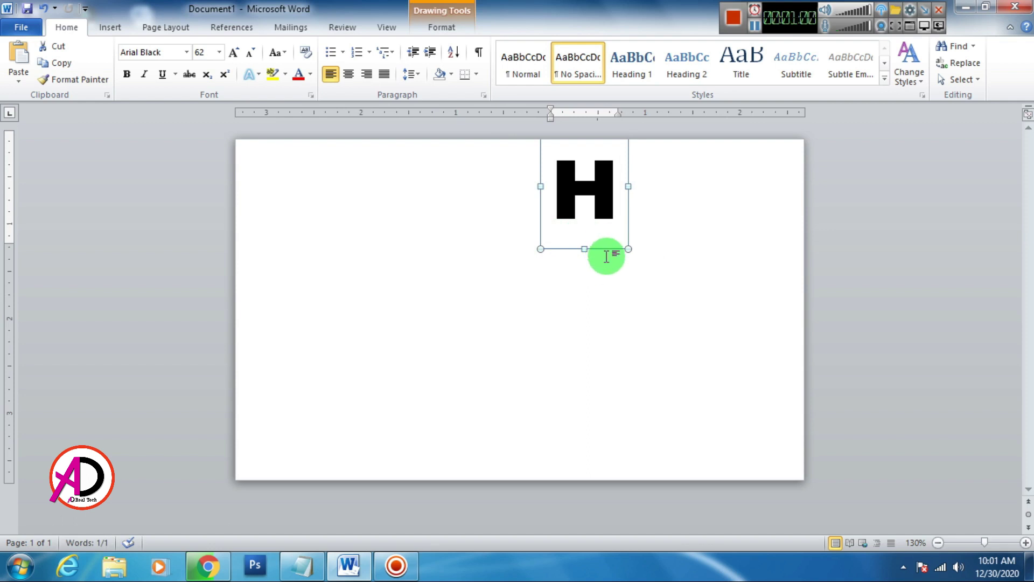
- Draw a rectangle about 2.05 by 0.62 inches from the H's right side to the page's right edge, matching the letter's height
click(110, 26)
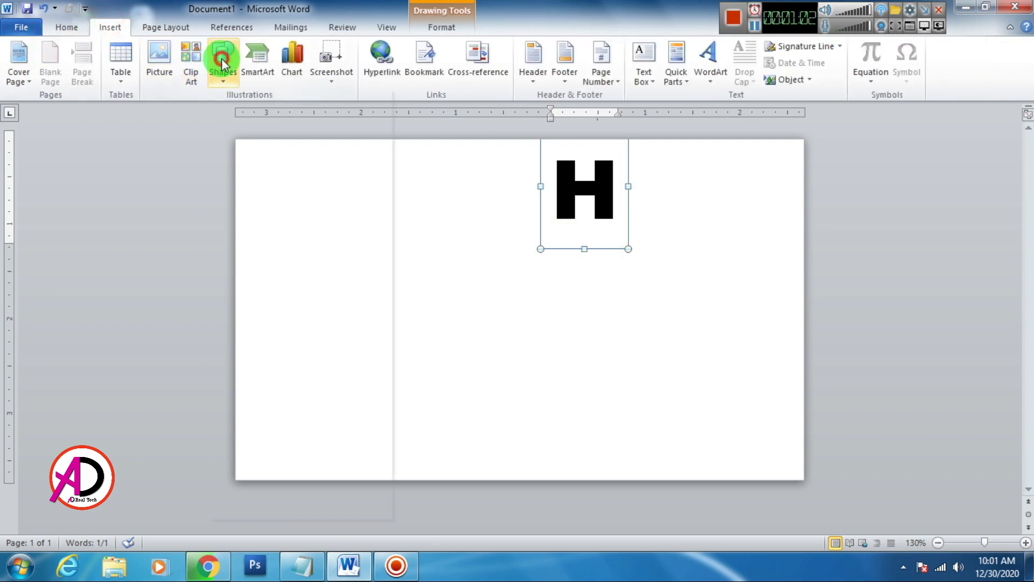
click(222, 62)
click(264, 112)
scroll(695, 383, up, 3)
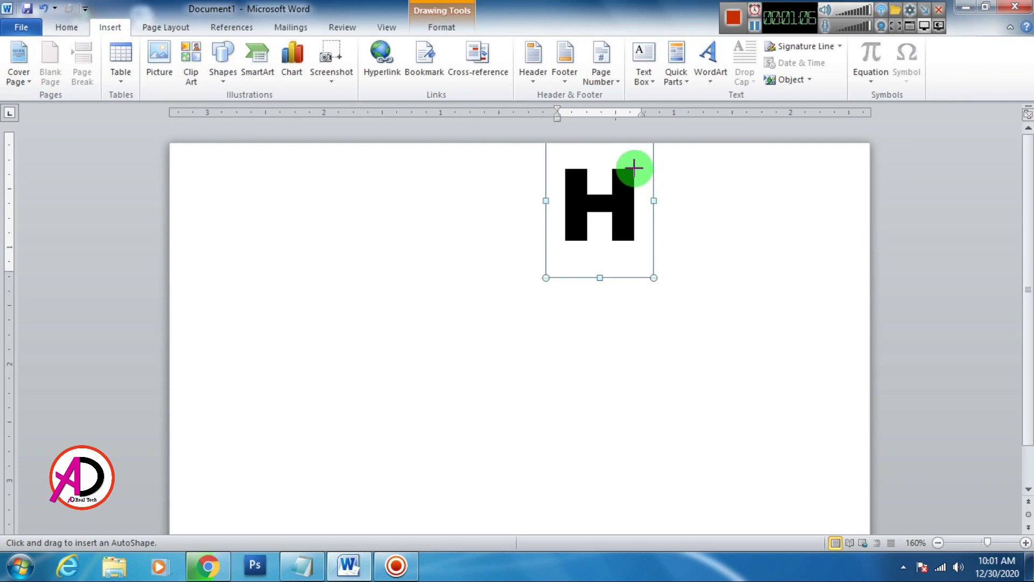
drag(634, 168, 874, 243)
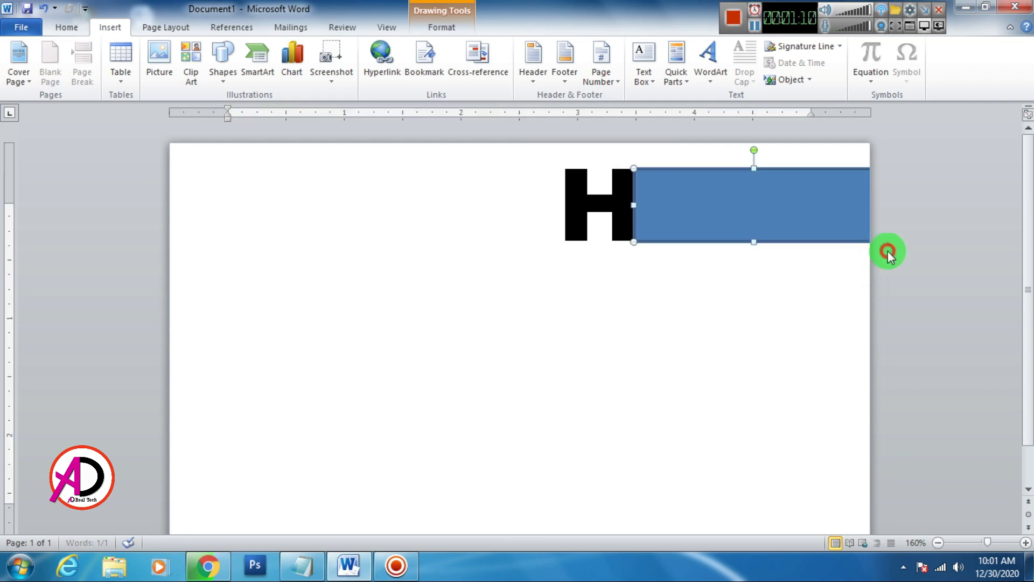
- Remove the outline from the rectangle beside the H and deselect it
click(385, 62)
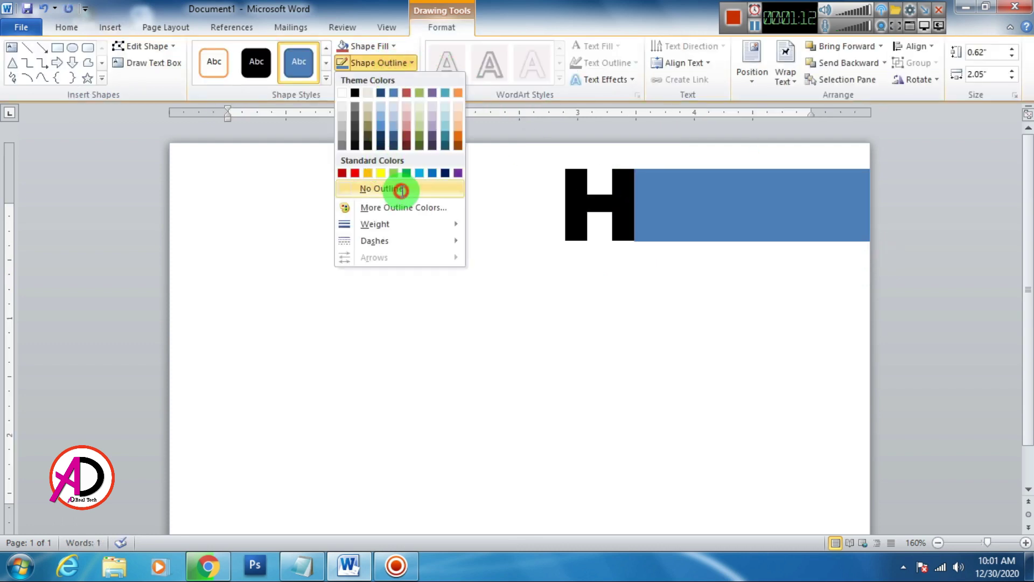
click(400, 189)
click(732, 356)
- Nudge the rectangle vertically and lower its top edge slightly to match the height of the H
ctrl+scroll(731, 342, up, 4)
ctrl+scroll(731, 343, up, 6)
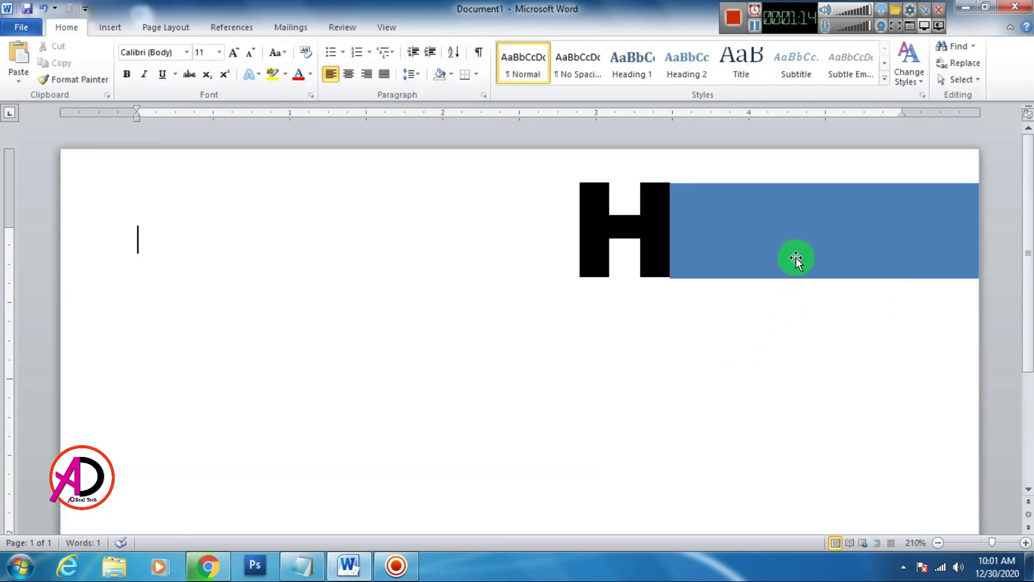
click(851, 309)
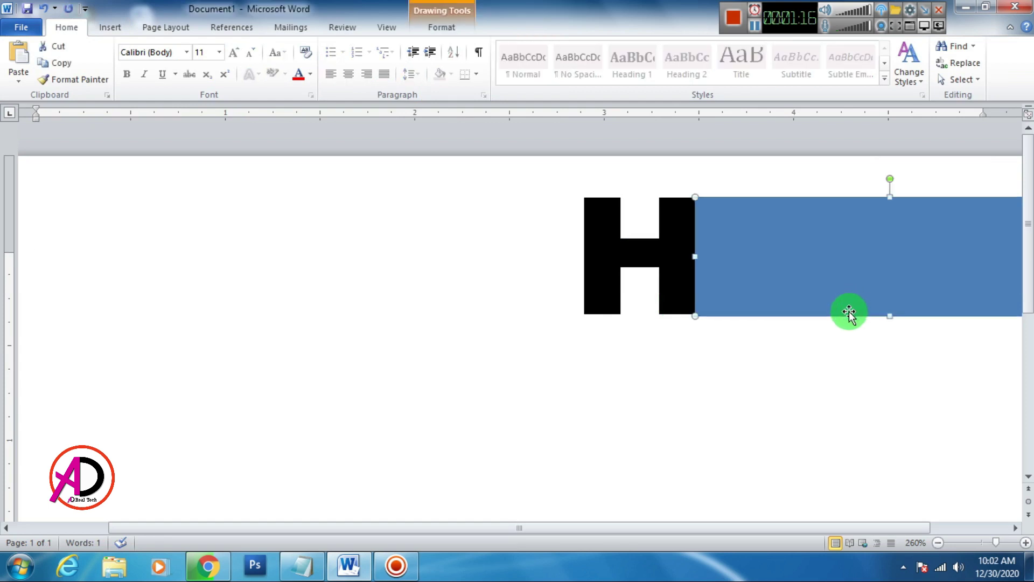
click(808, 376)
click(826, 293)
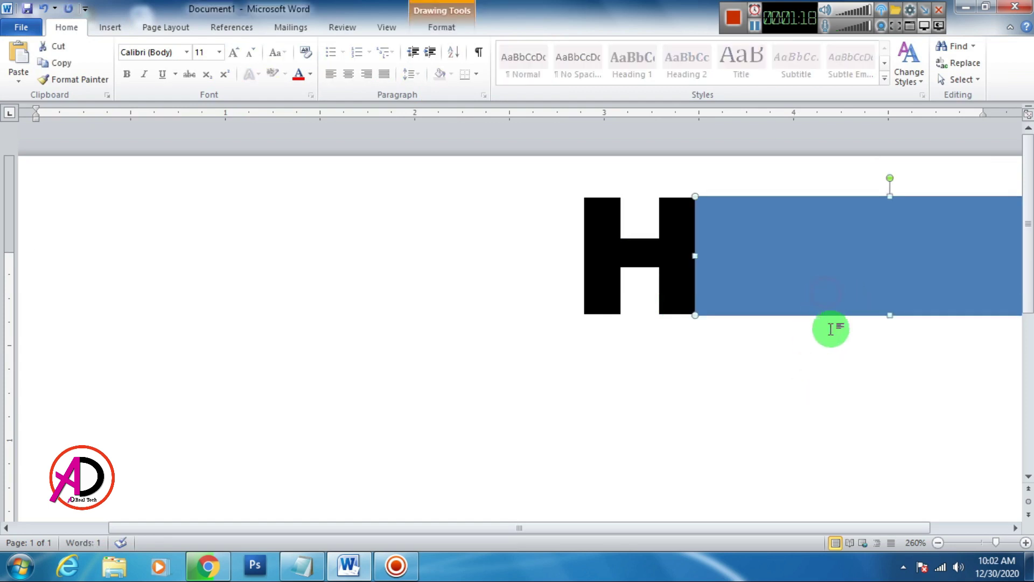
ctrl+scroll(830, 336, up, 5)
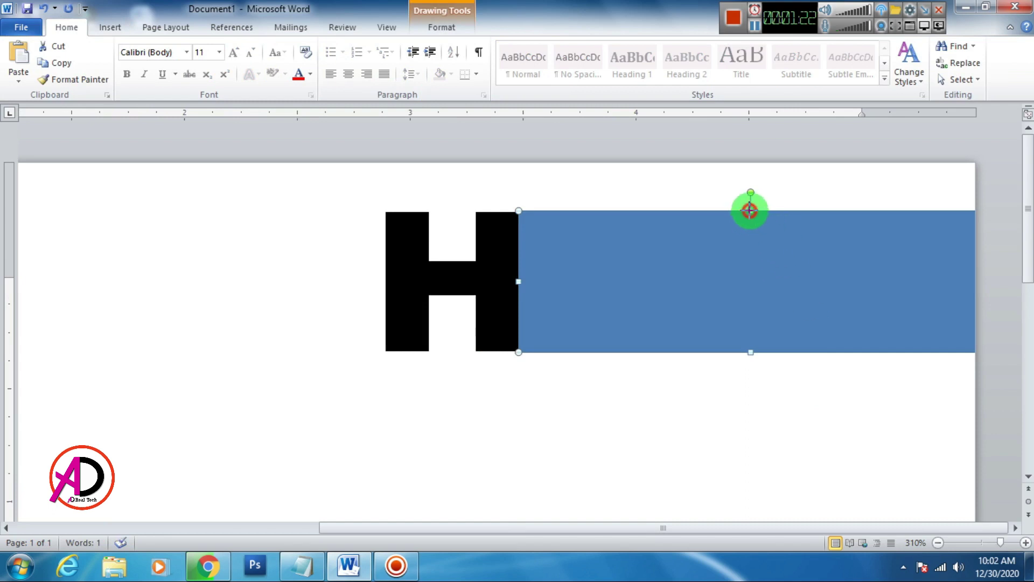
drag(751, 211, 750, 214)
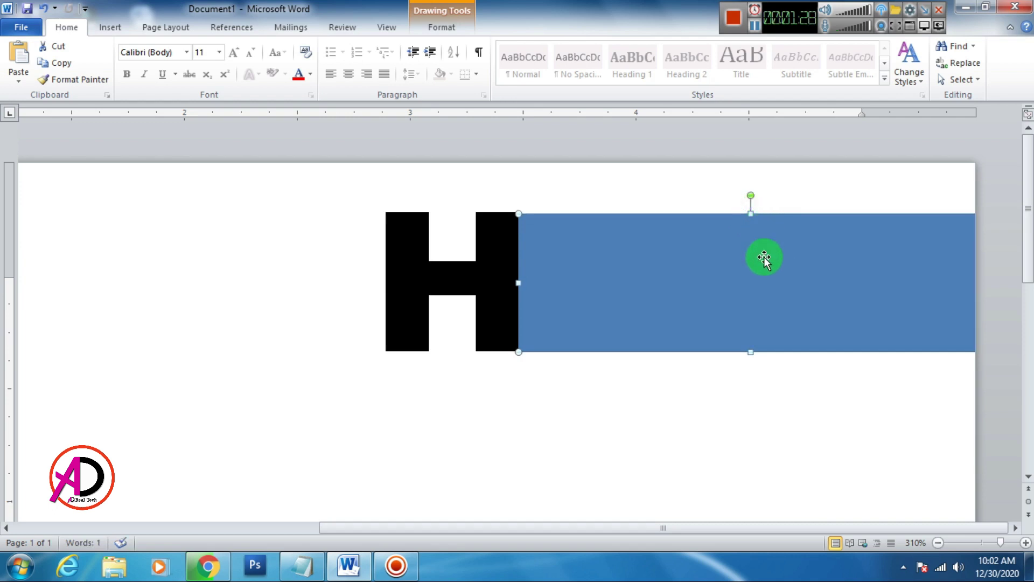
click(718, 440)
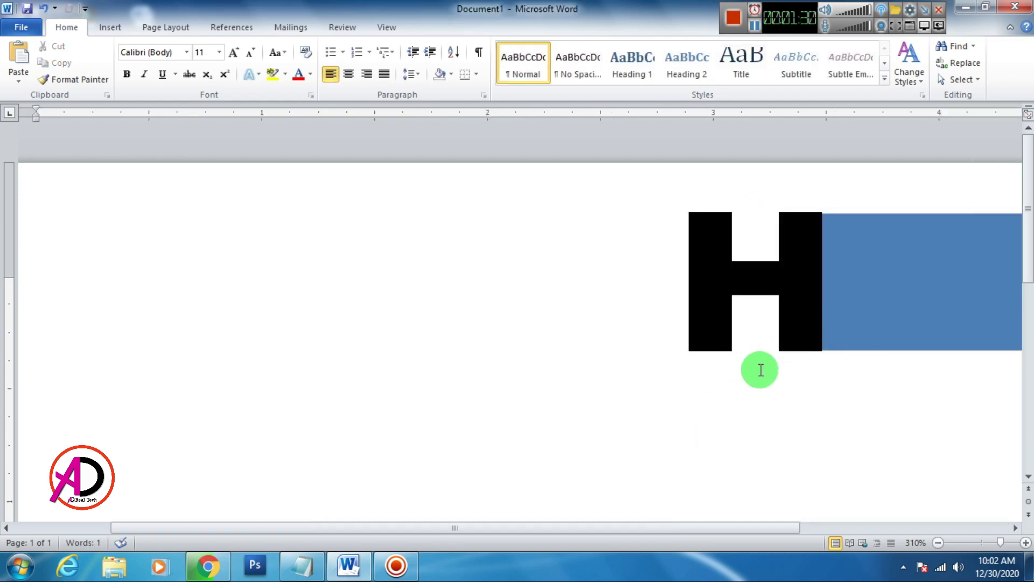
- Fine-tune the rectangle's vertical alignment so its top edge lines up with the top of the H
drag(494, 536, 744, 520)
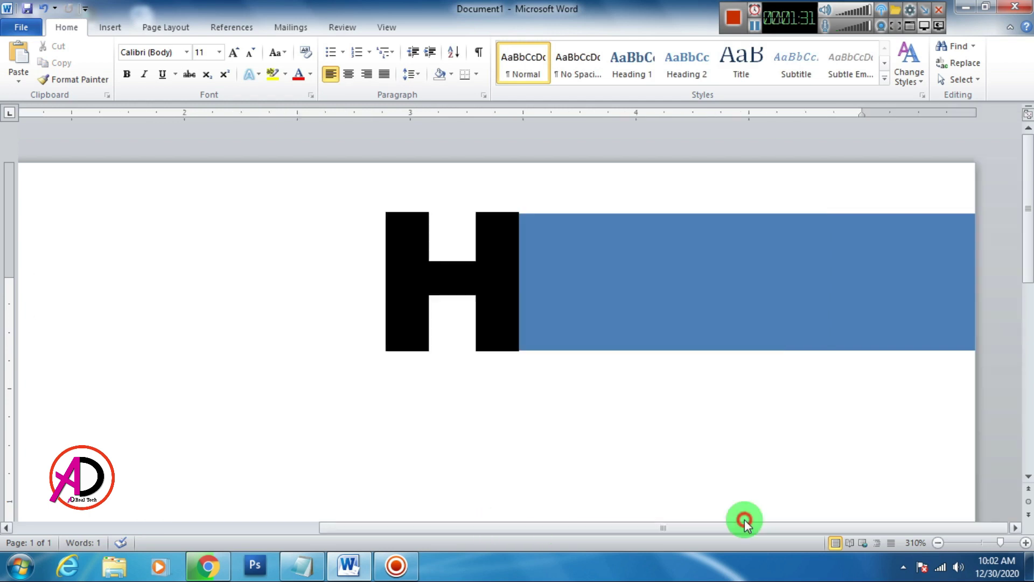
click(654, 224)
scroll(668, 349, up, 3)
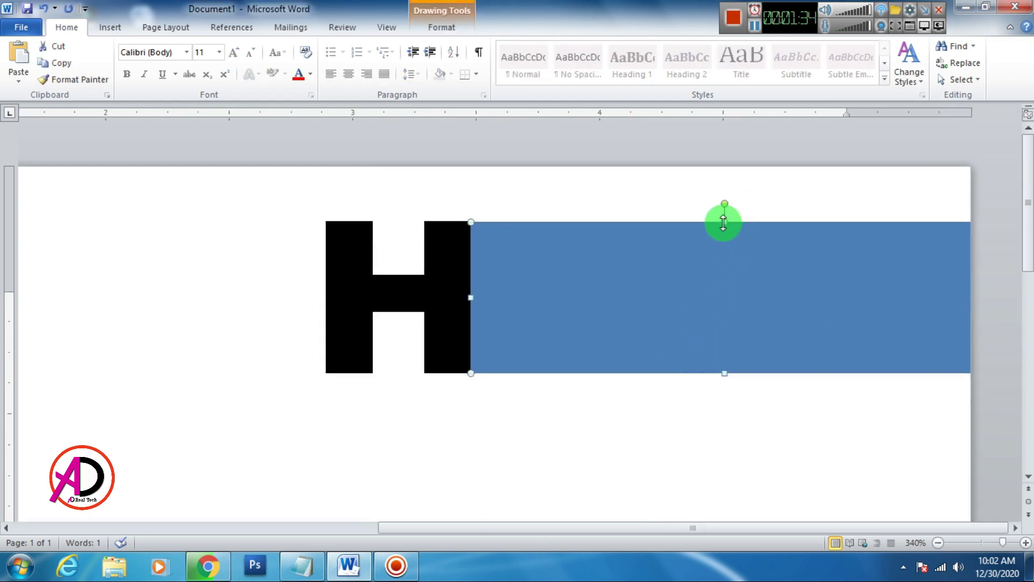
drag(722, 221, 723, 222)
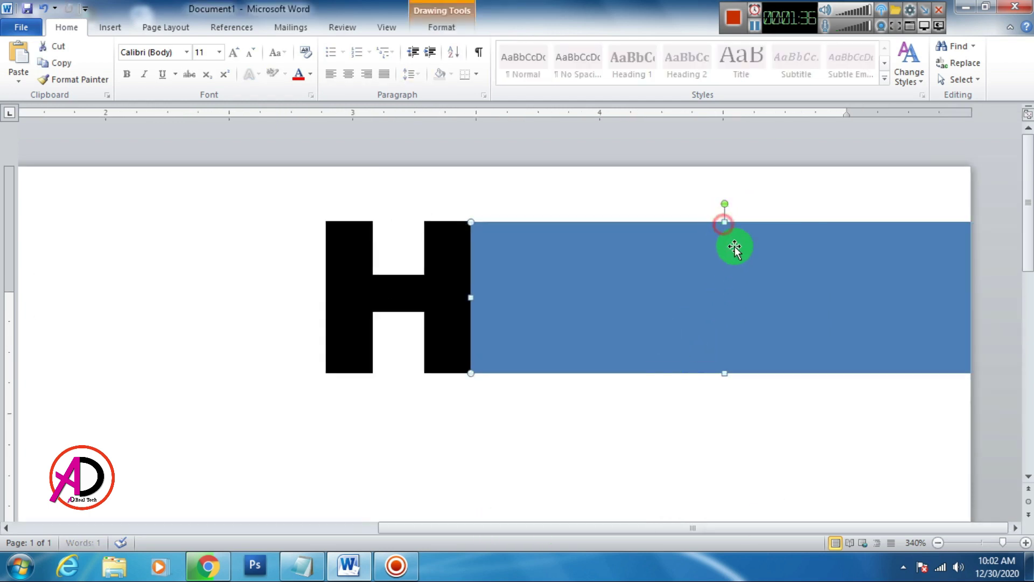
key(ctrl+z)
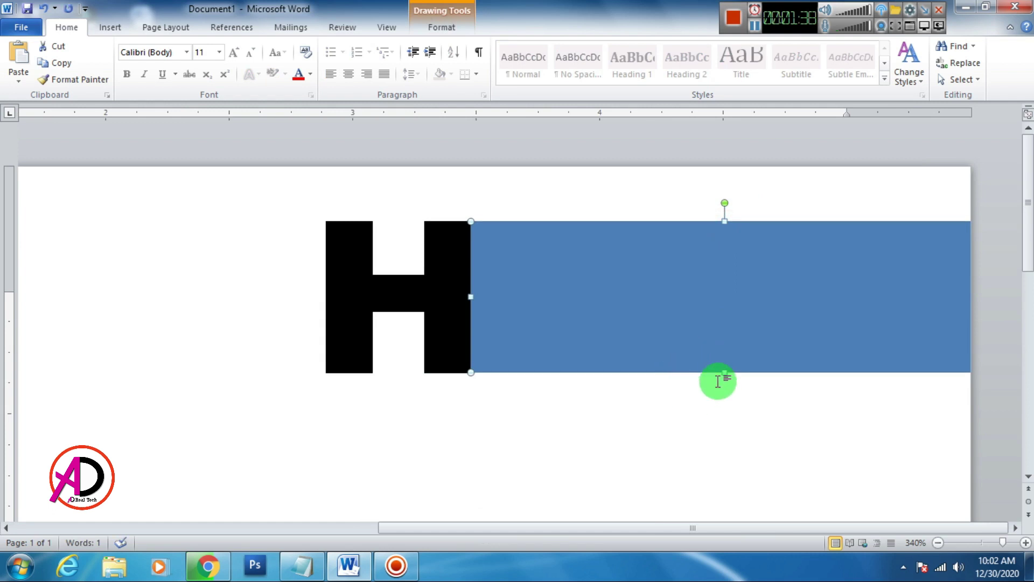
- Fine-tune the rectangle's bottom edge and set the letter H's font size to 61 so the two heights match
drag(724, 374, 724, 375)
click(733, 388)
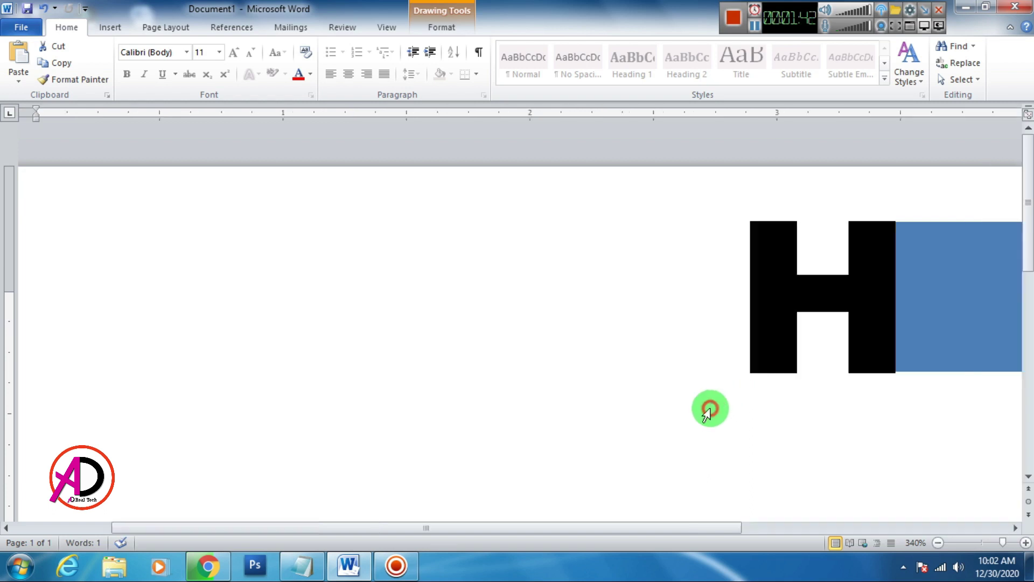
drag(579, 531, 848, 528)
click(443, 281)
drag(445, 281, 570, 249)
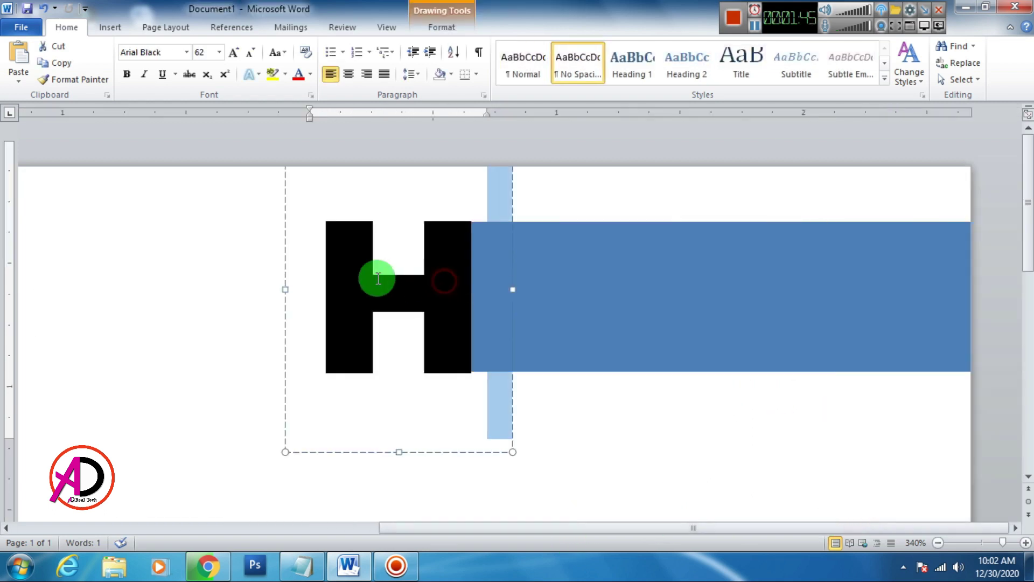
drag(335, 272, 443, 270)
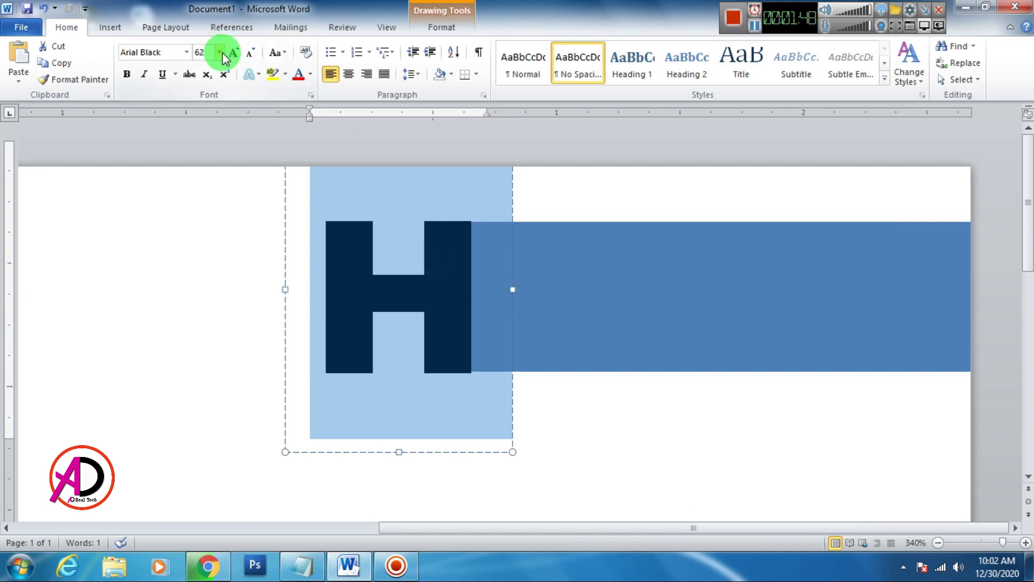
click(204, 53)
text(6)
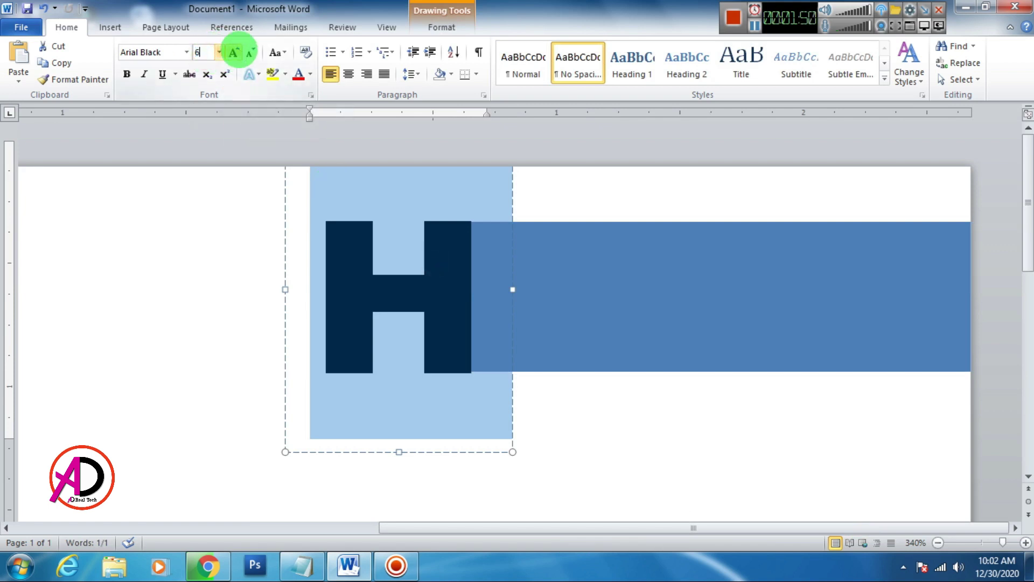
text(1)
key(Return)
click(609, 435)
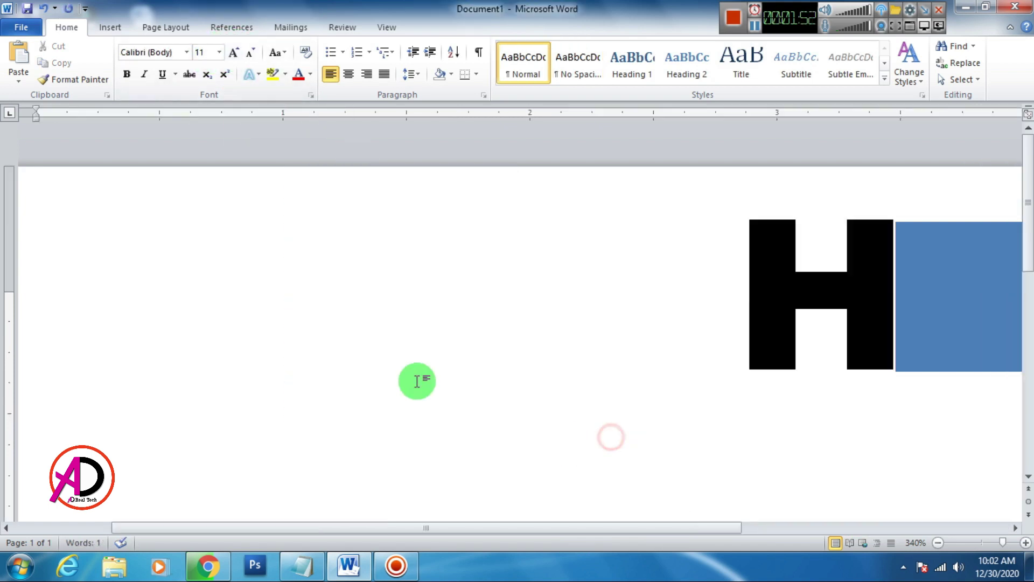
- Move the H's text box slightly down and right so the letter lines up with the rectangle
click(835, 331)
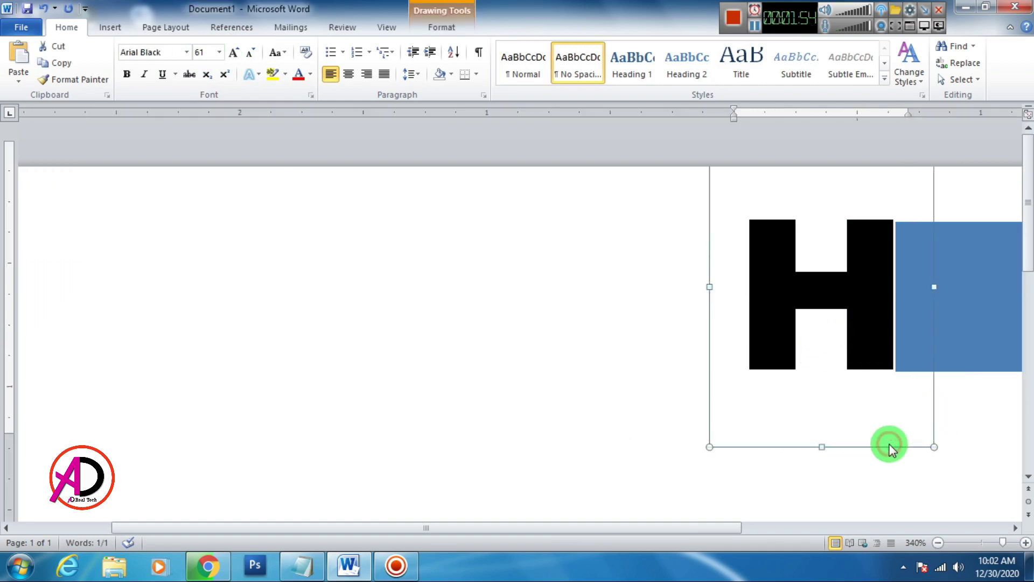
drag(867, 445, 868, 449)
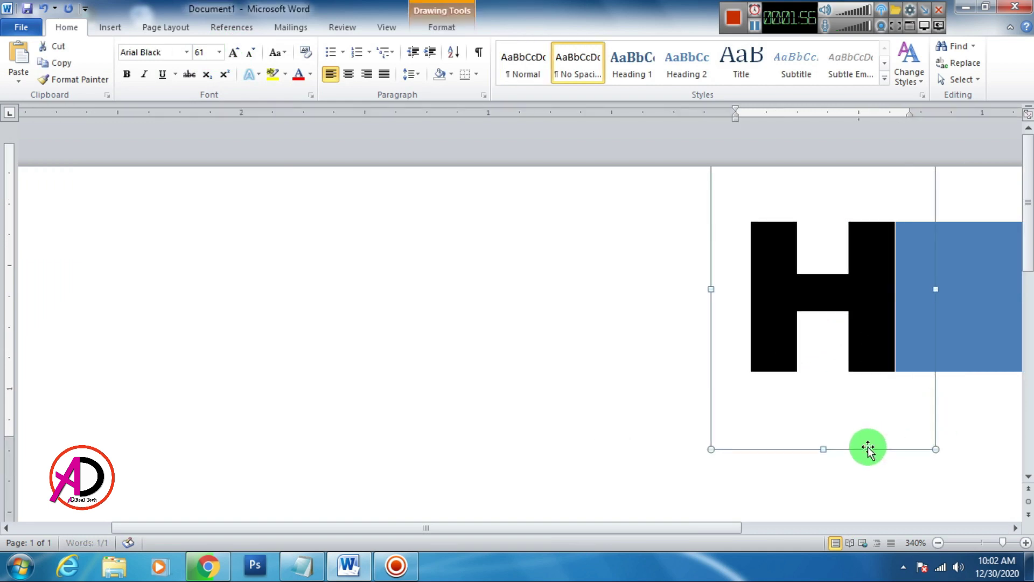
click(634, 415)
scroll(603, 356, down, 4)
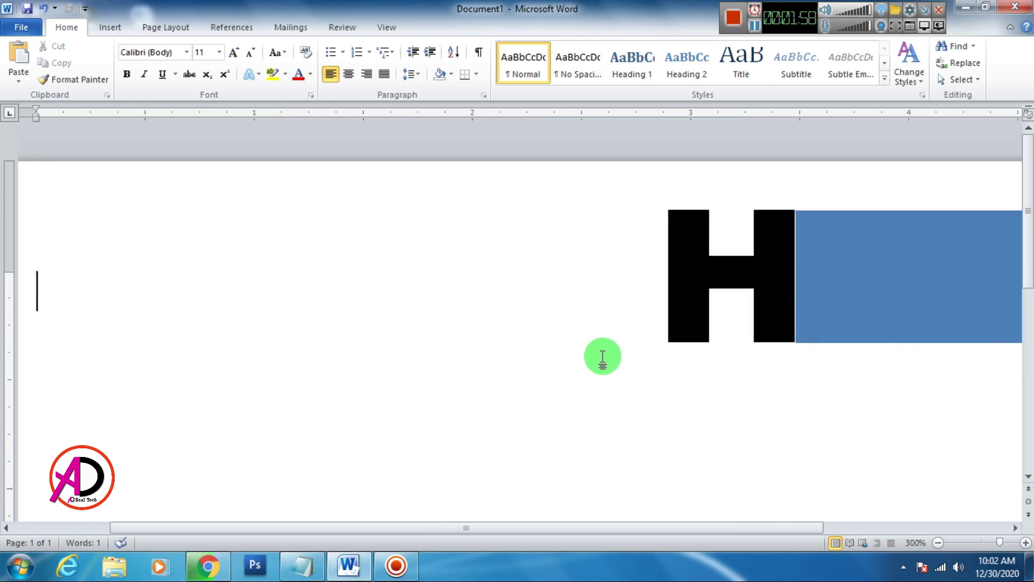
scroll(603, 357, down, 17)
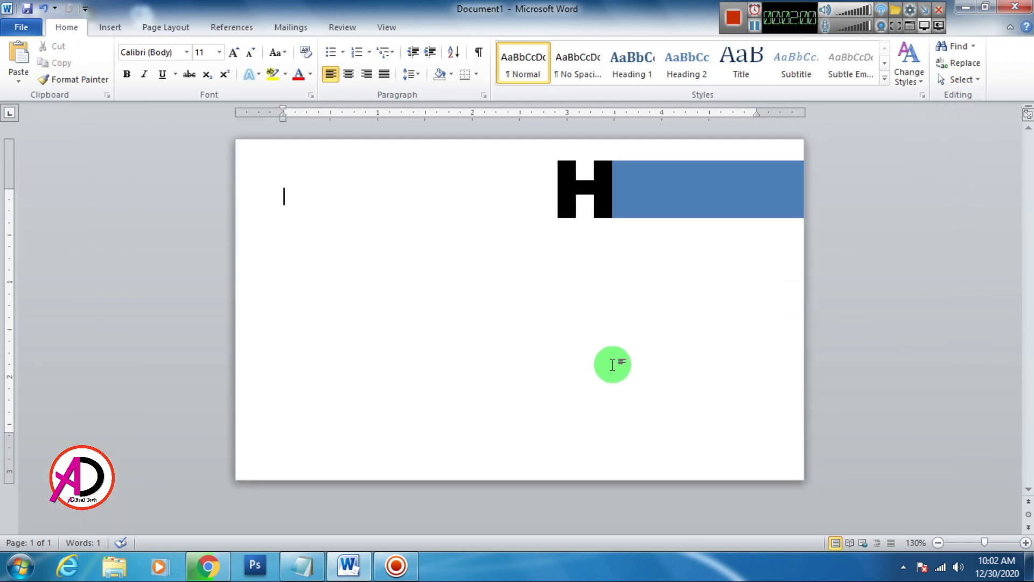
- Shift the rectangle left over the H's right stem and widen it to about 2.21 inches, reaching the page's right edge
scroll(616, 365, up, 1)
scroll(617, 364, down, 1)
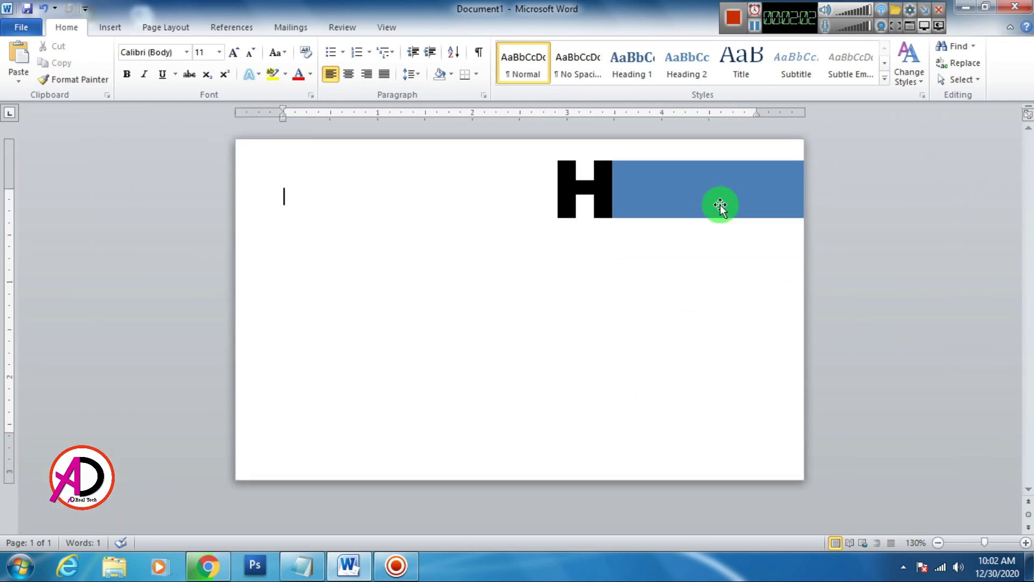
click(720, 198)
drag(645, 205, 667, 218)
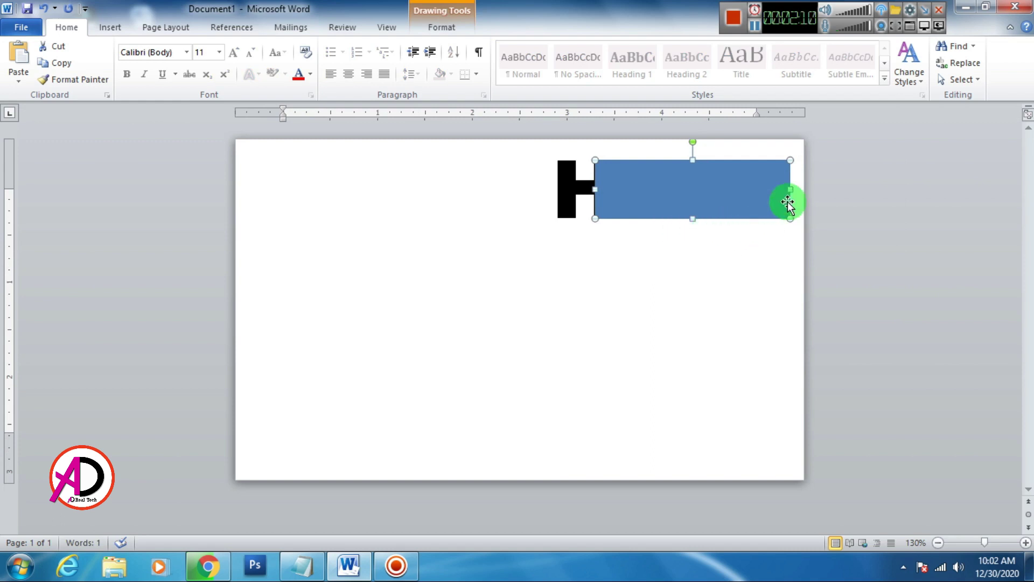
drag(804, 186, 806, 186)
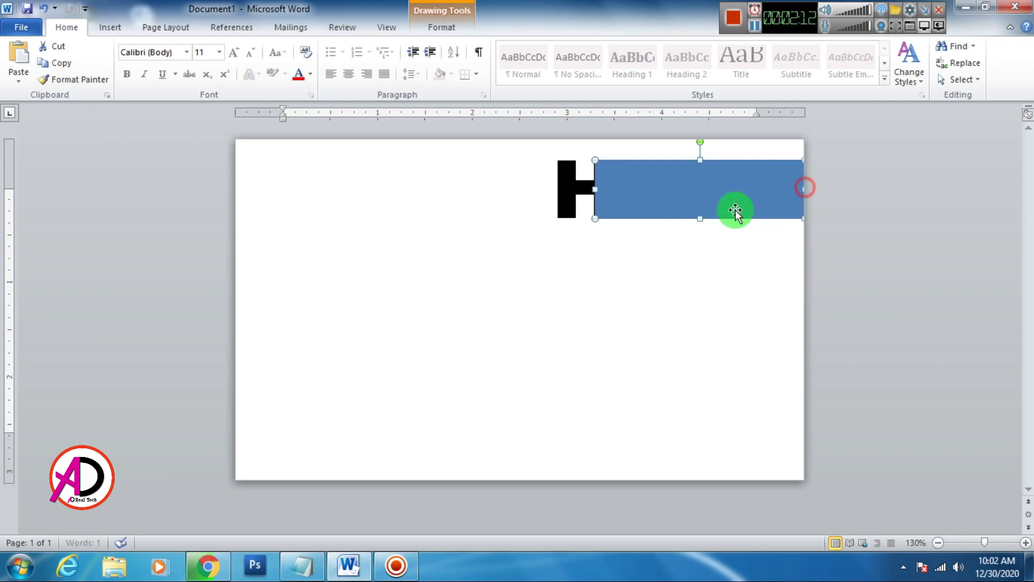
- Fill the rectangle beside the H with the standard dark red colour
click(464, 27)
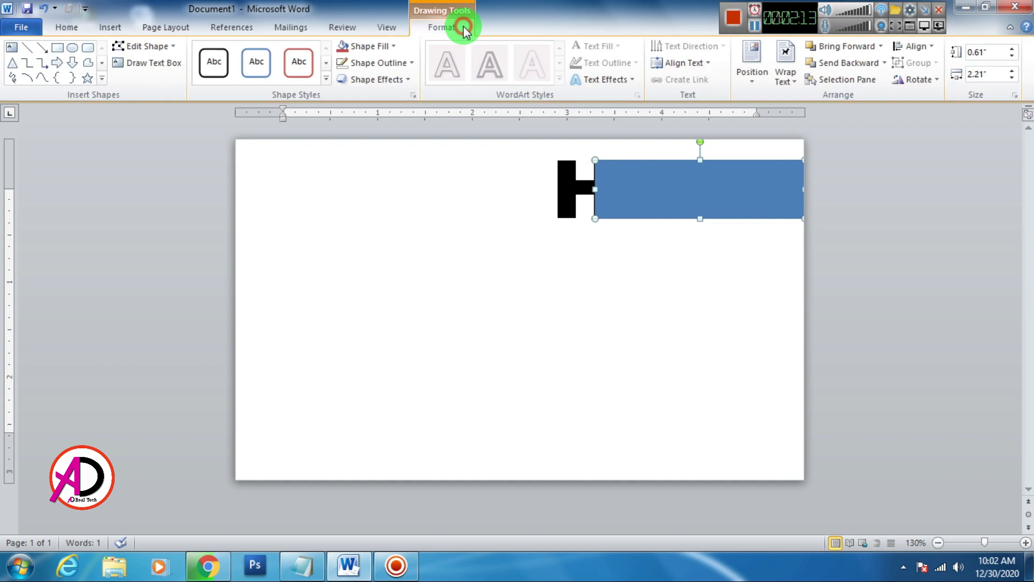
click(385, 46)
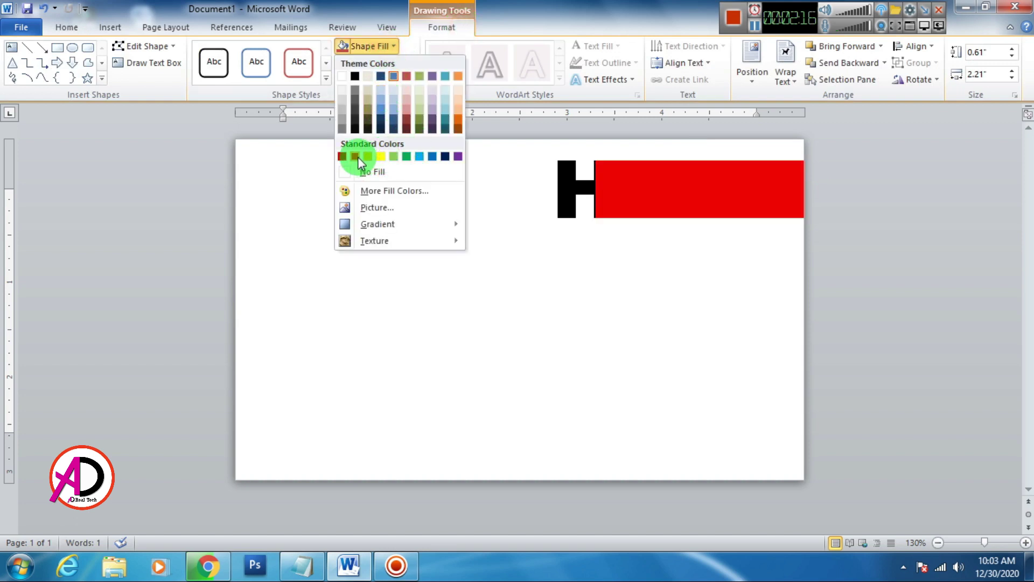
click(341, 156)
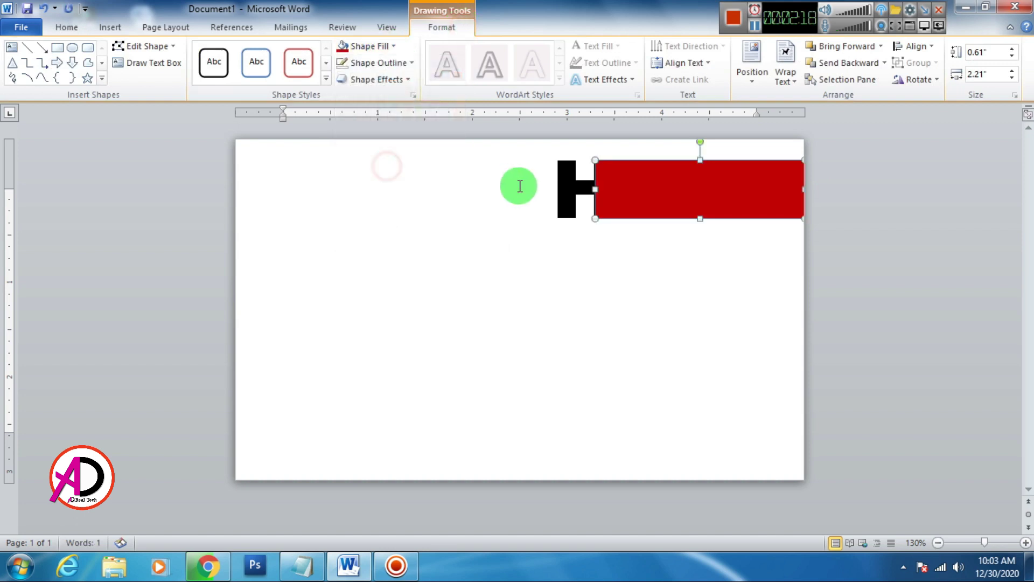
- Set the letter H's text fill to the same dark red as the rectangle and deselect it
click(550, 188)
drag(551, 188, 600, 192)
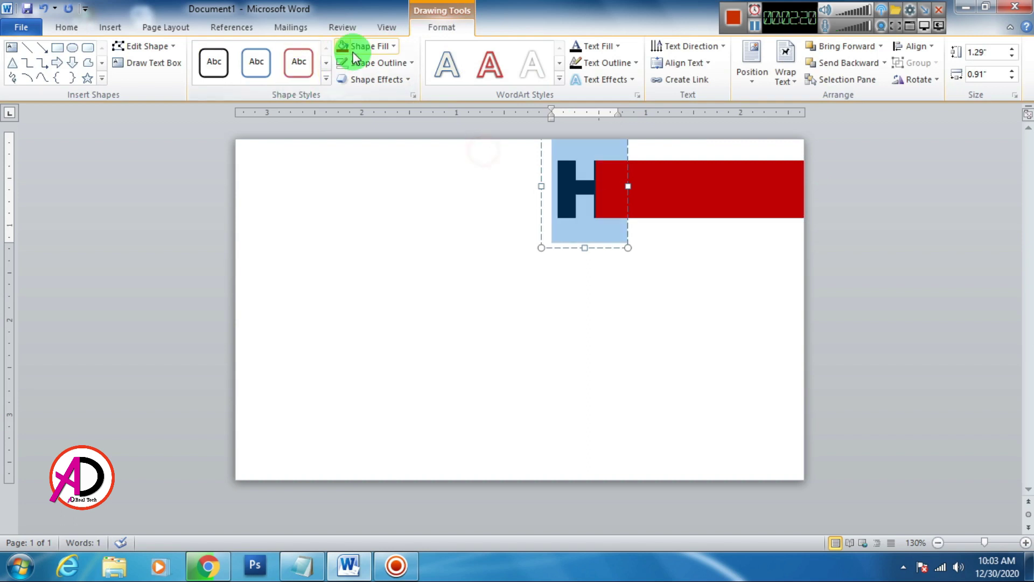
click(604, 49)
click(582, 173)
click(637, 235)
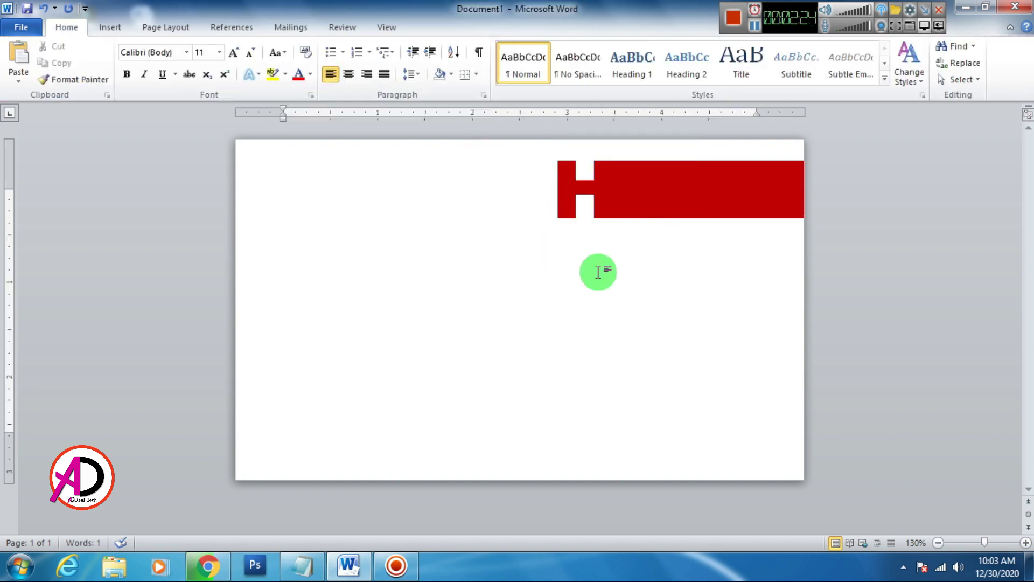
- Duplicate the H's text box and place the copy below and to the left of the original
click(564, 207)
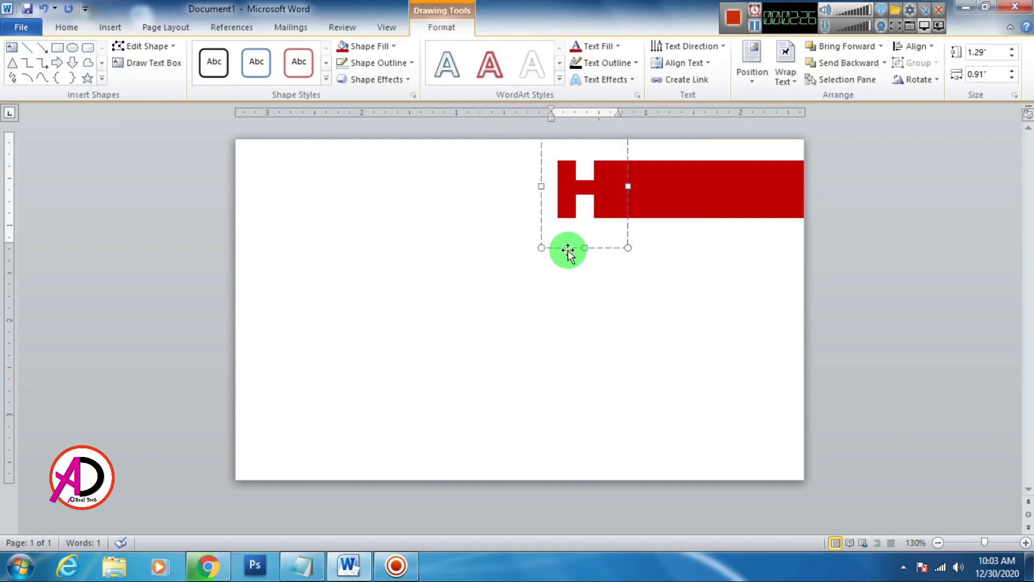
key(ctrl+d)
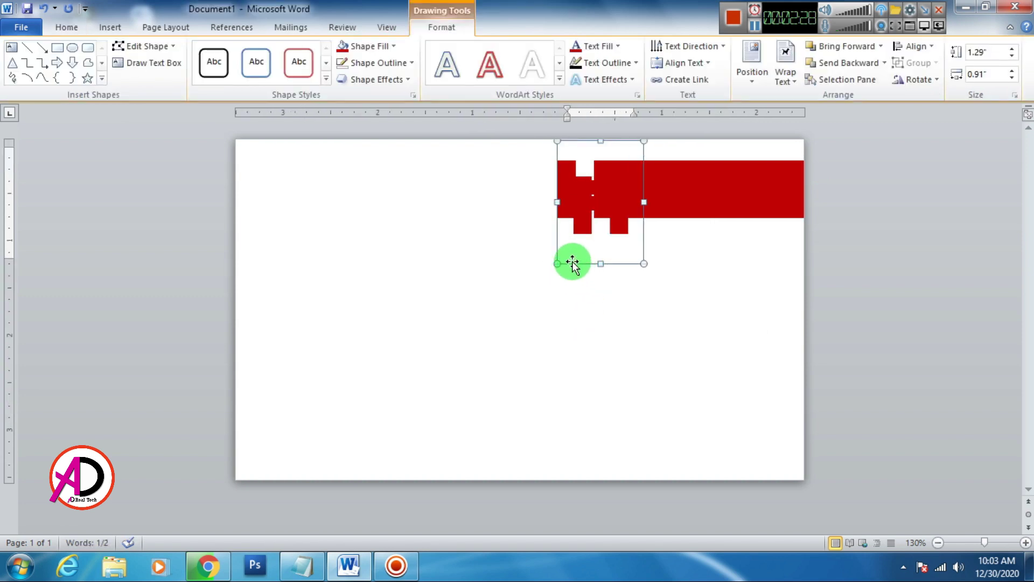
drag(573, 263, 486, 342)
- Replace the copied letter H with N and shift its text box slightly up and left
click(514, 280)
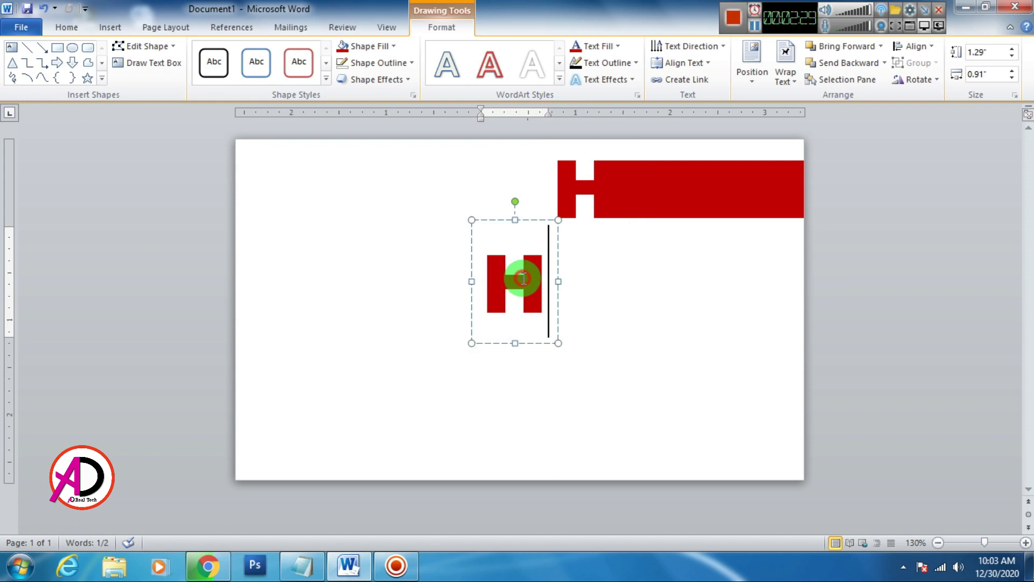
double_click(494, 287)
text(NE)
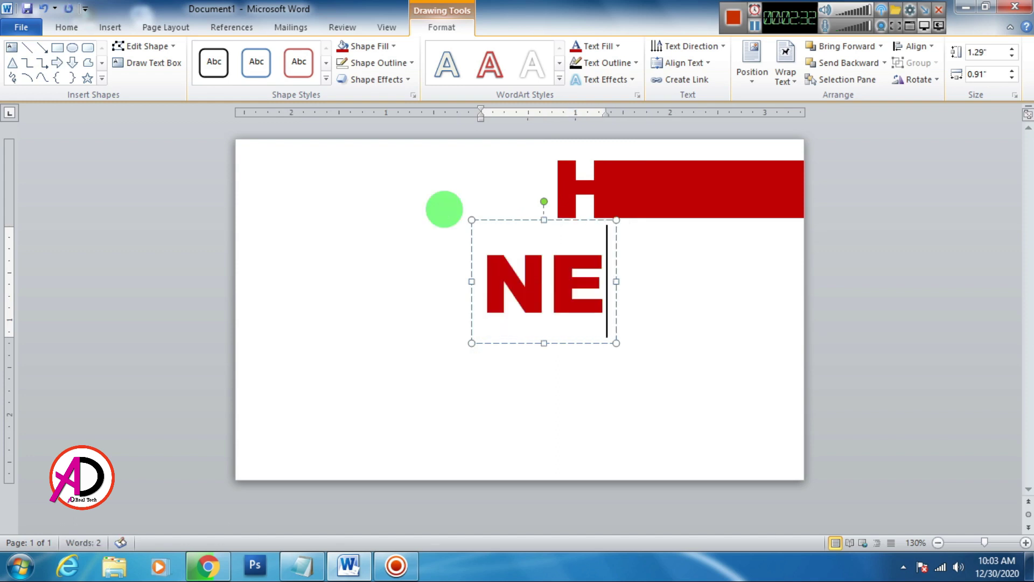
text(W)
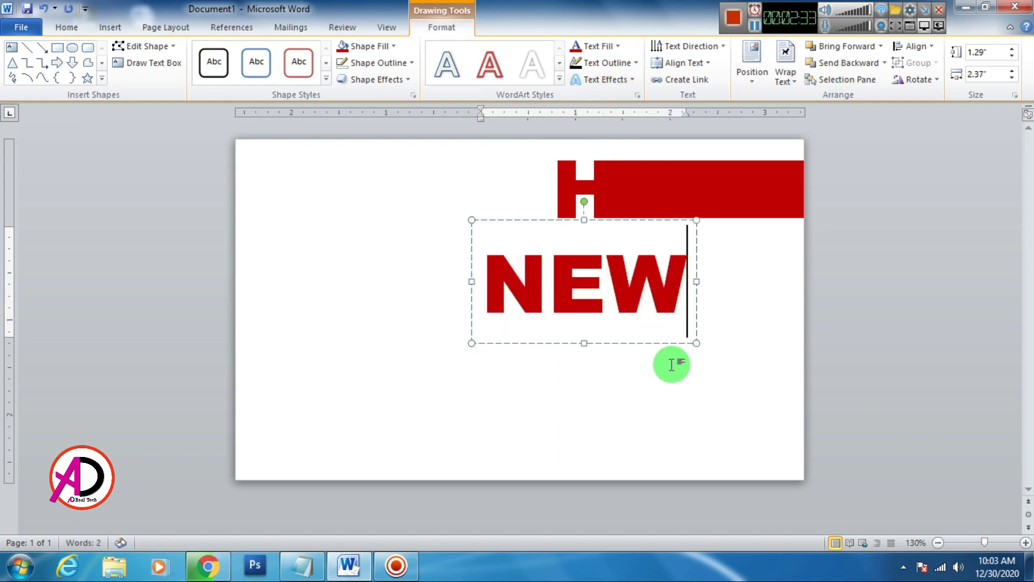
key(BackSpace)
key(BackSpace)
key(BackSpace)
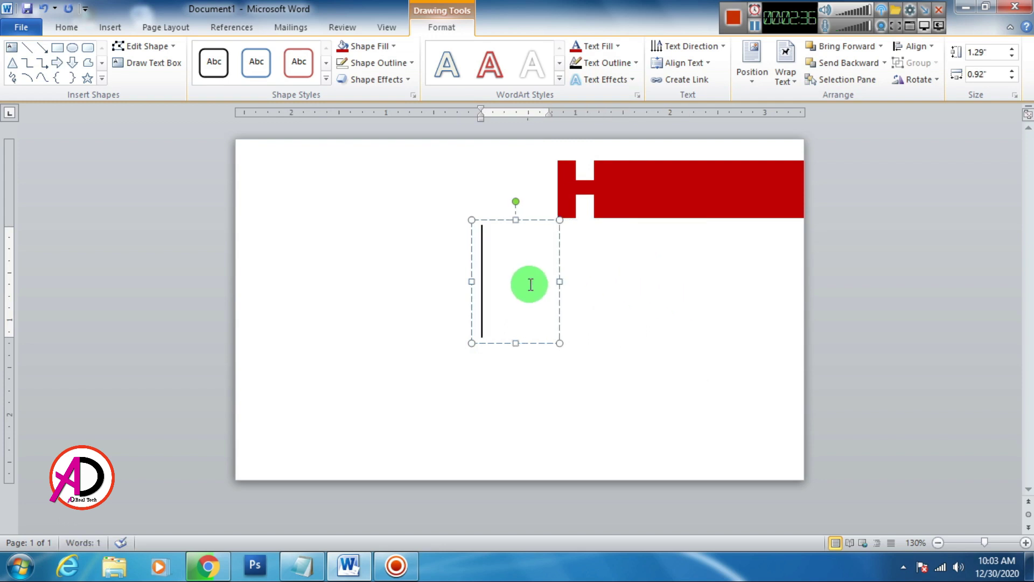
text(N)
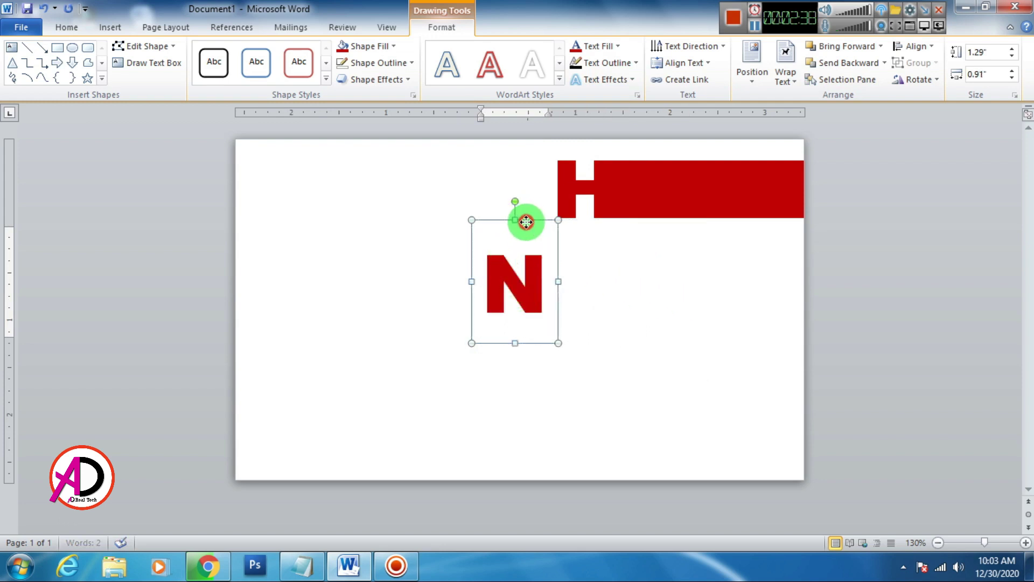
drag(525, 221, 519, 217)
- Copy the red rectangle and place the copy against the right side of the N
click(676, 200)
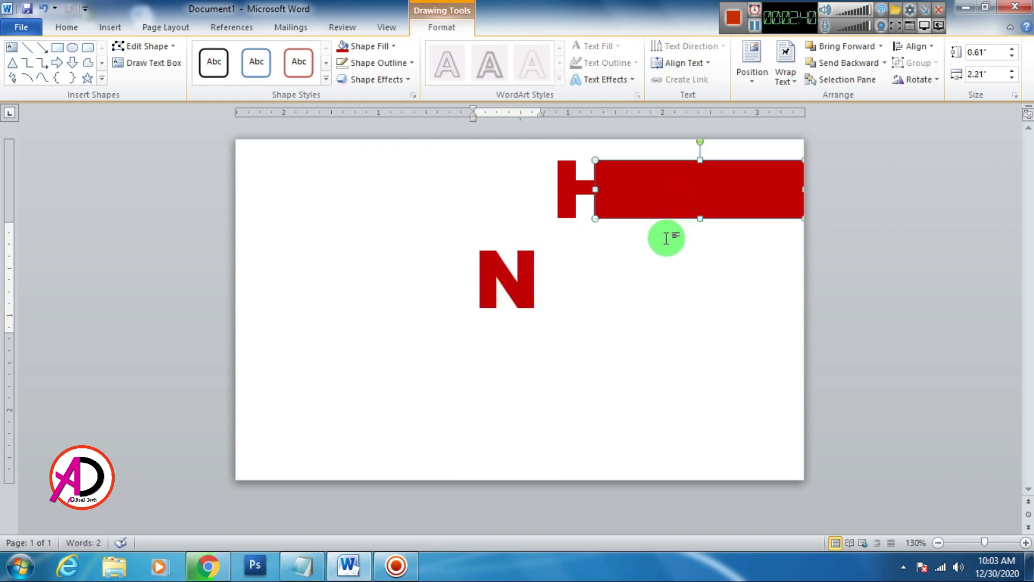
drag(666, 226, 589, 292)
scroll(592, 345, up, 5)
- Raise the N's text box so the letter sits just below the level of the H's base
click(515, 339)
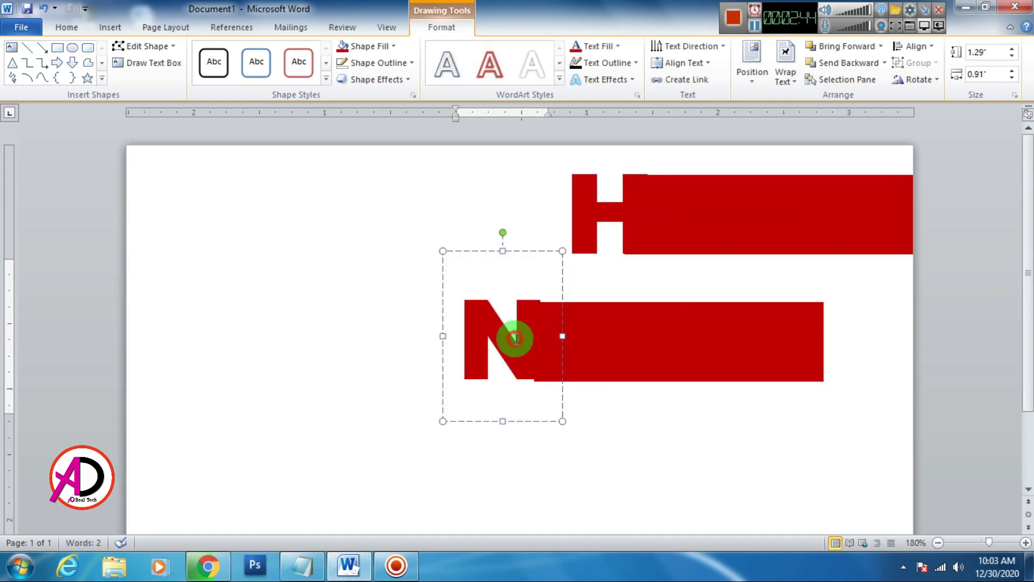
drag(536, 251, 537, 223)
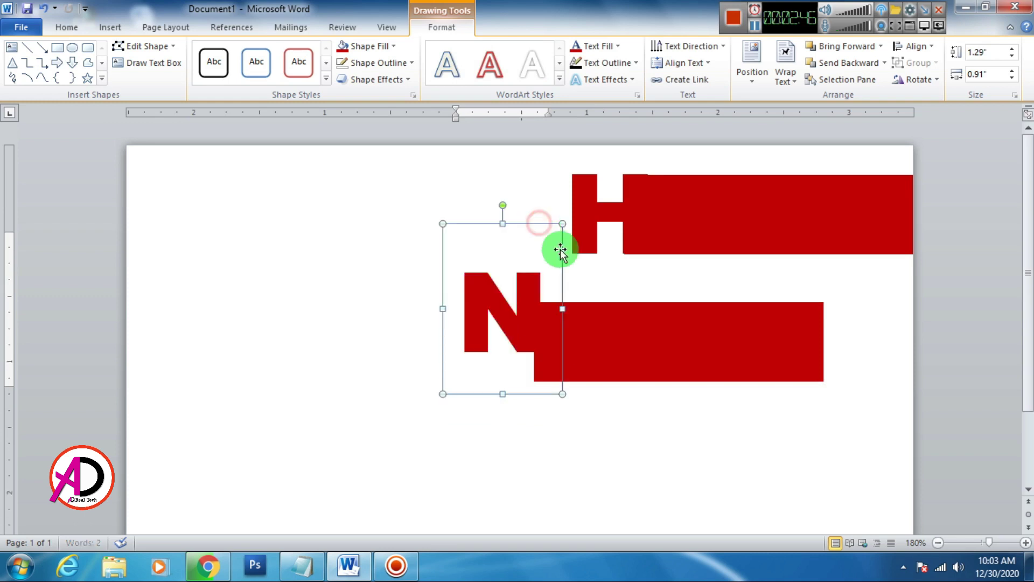
key(Up)
key(Up)
key(Up)
key(Up)
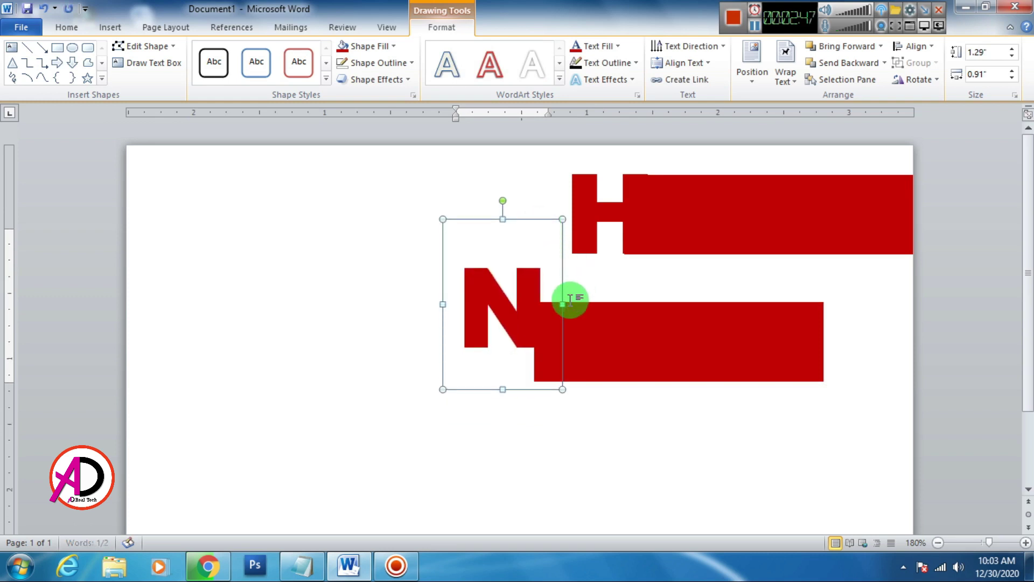
- Move the copied rectangle up so it lines up with the N and overlaps its right stem
click(652, 364)
drag(652, 364, 659, 327)
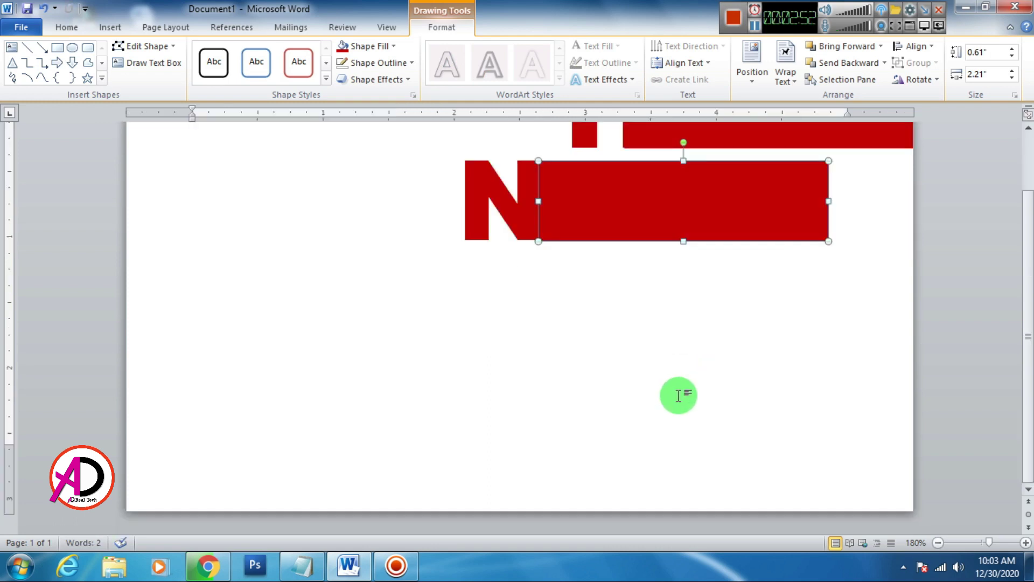
click(684, 402)
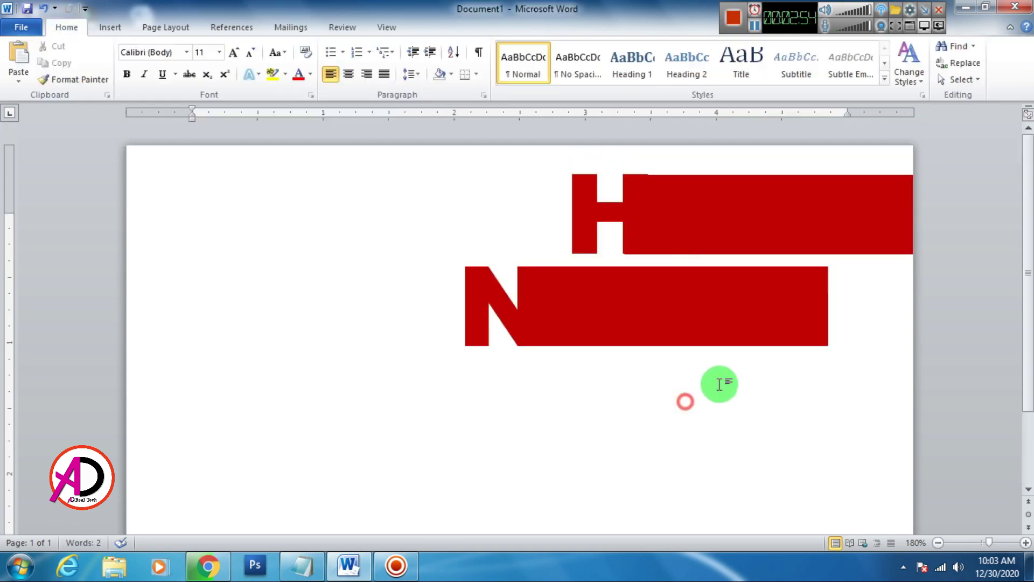
- Widen the rectangle beside the N until it reaches the page's right edge
click(823, 315)
drag(830, 311, 929, 303)
click(727, 432)
ctrl+scroll(682, 423, down, 5)
ctrl+scroll(596, 383, down, 2)
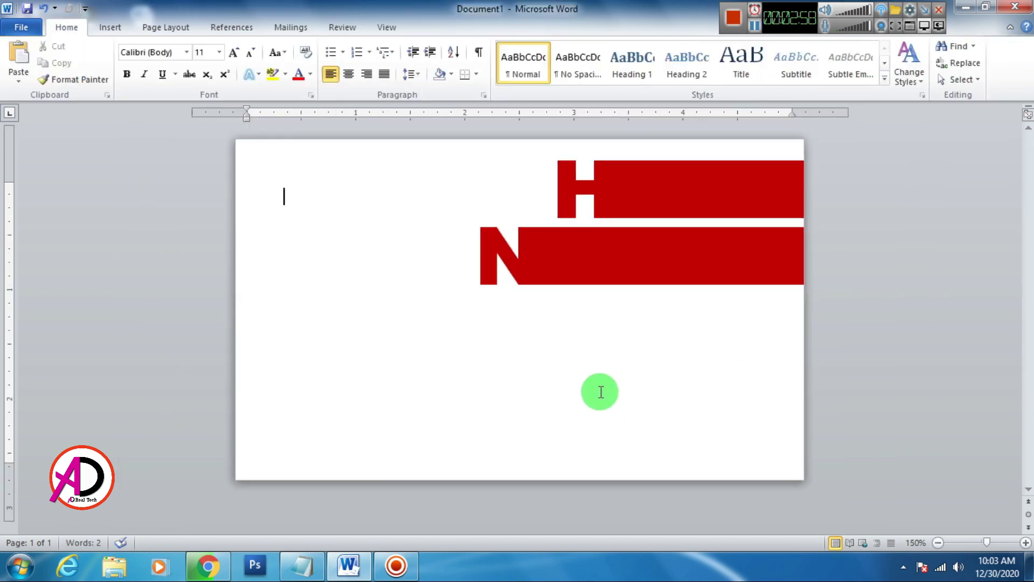
- Fine-tune the vertical alignment of the N and its rectangle so their top and bottom edges line up
ctrl+scroll(565, 271, up, 4)
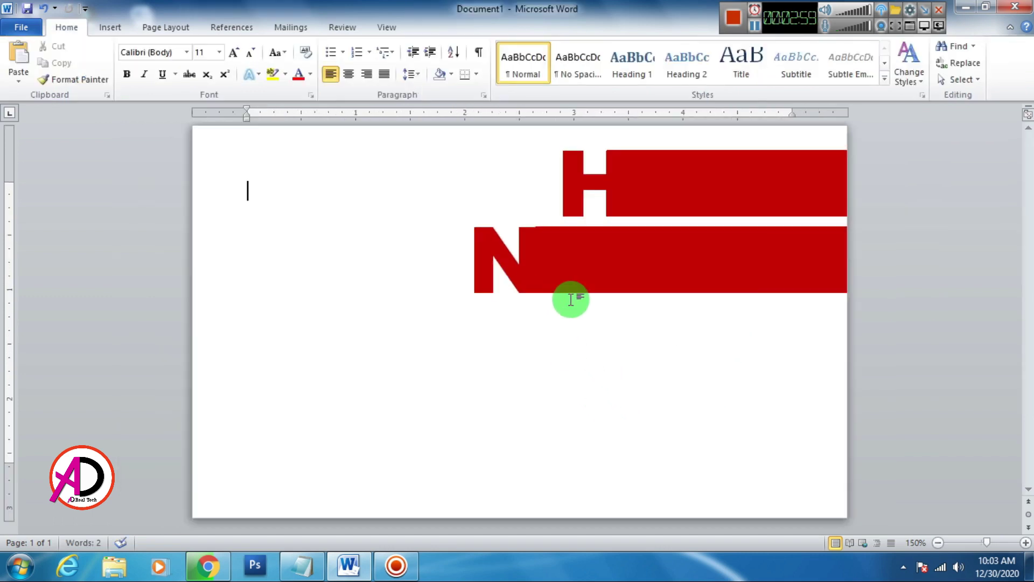
click(625, 284)
click(611, 349)
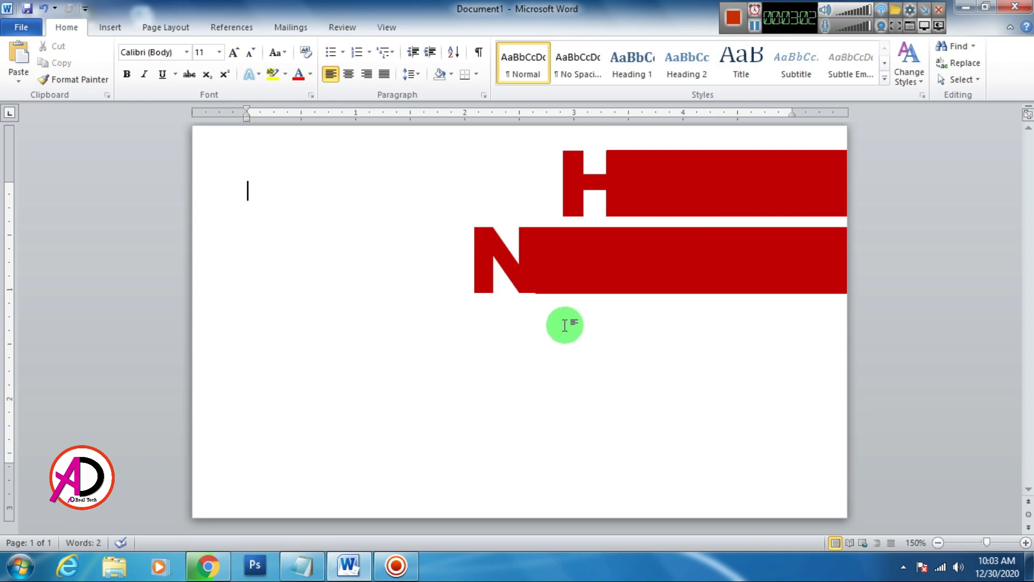
ctrl+scroll(628, 380, up, 8)
click(487, 430)
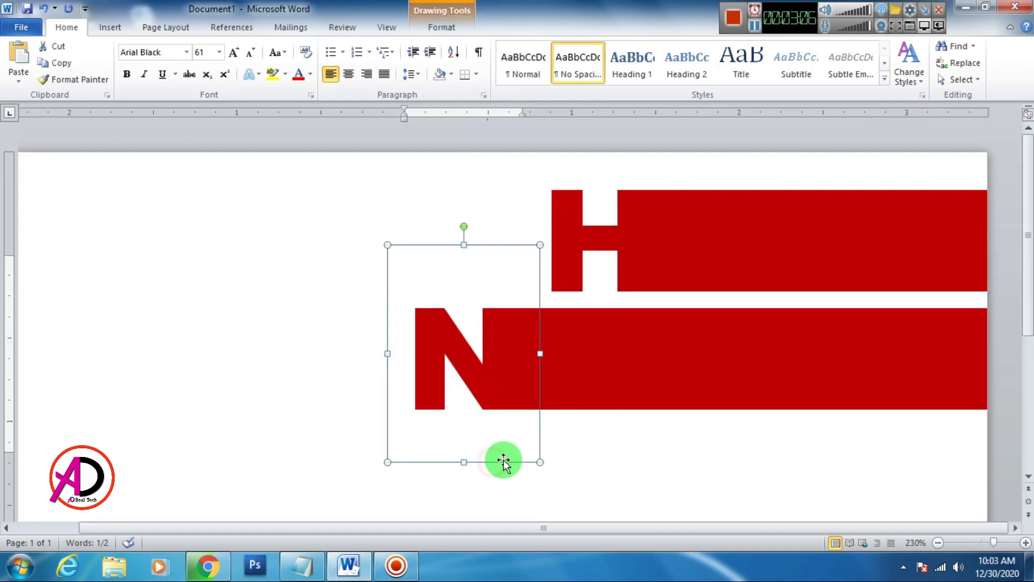
click(653, 483)
ctrl+scroll(641, 447, down, 8)
ctrl+scroll(635, 436, down, 2)
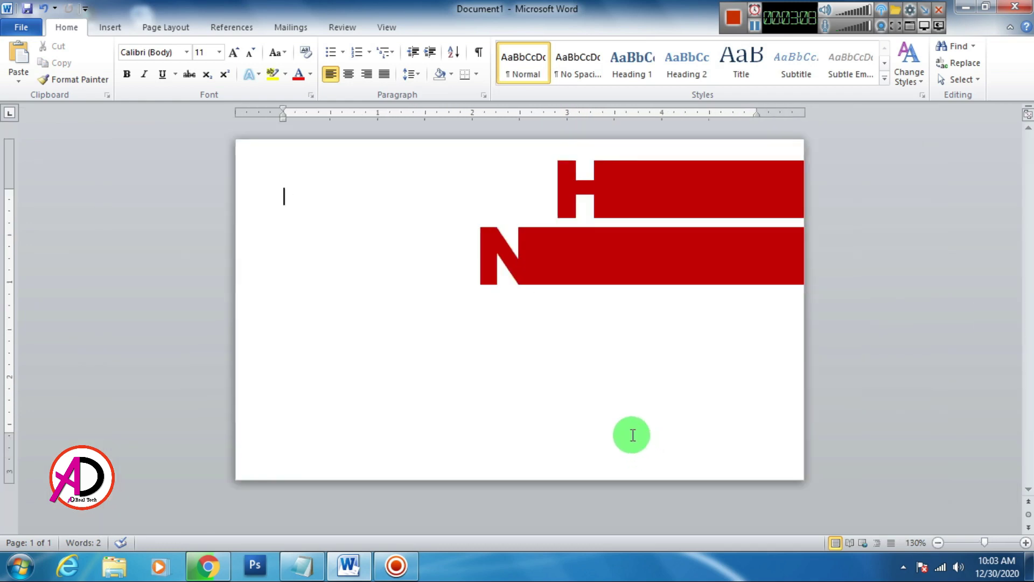
- Duplicate the N's text box and place the copy below the N
click(658, 270)
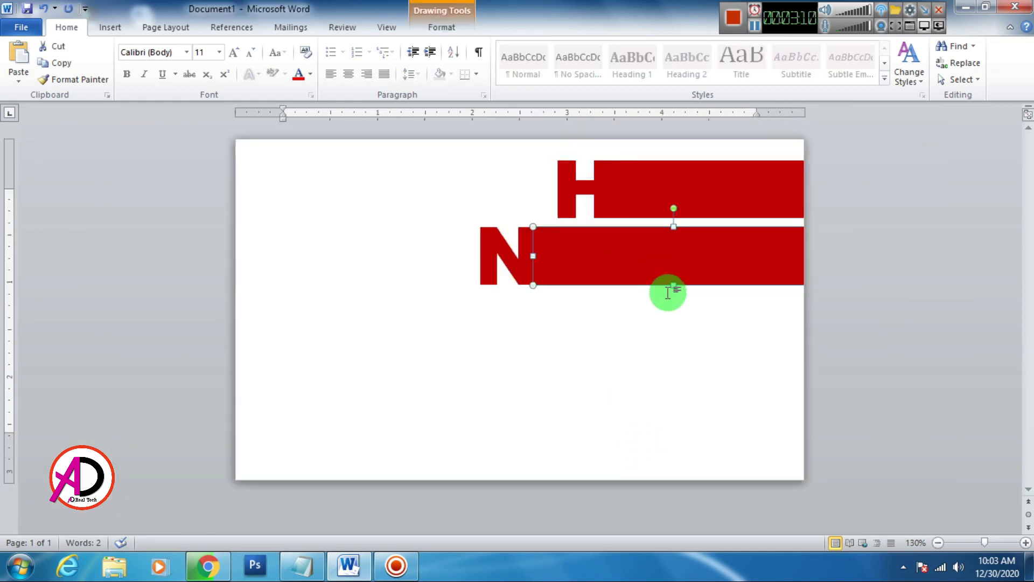
click(644, 363)
click(660, 278)
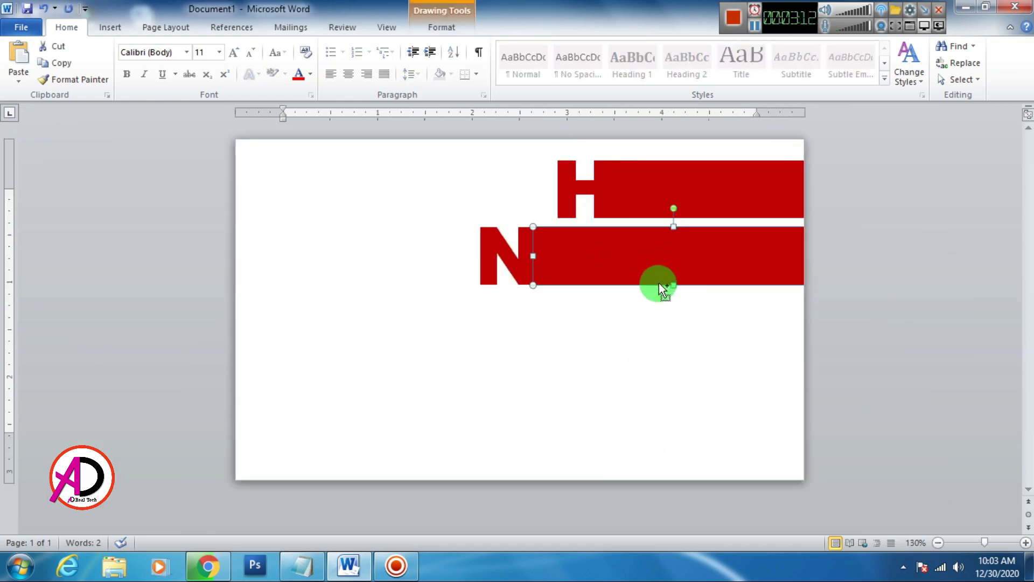
click(501, 316)
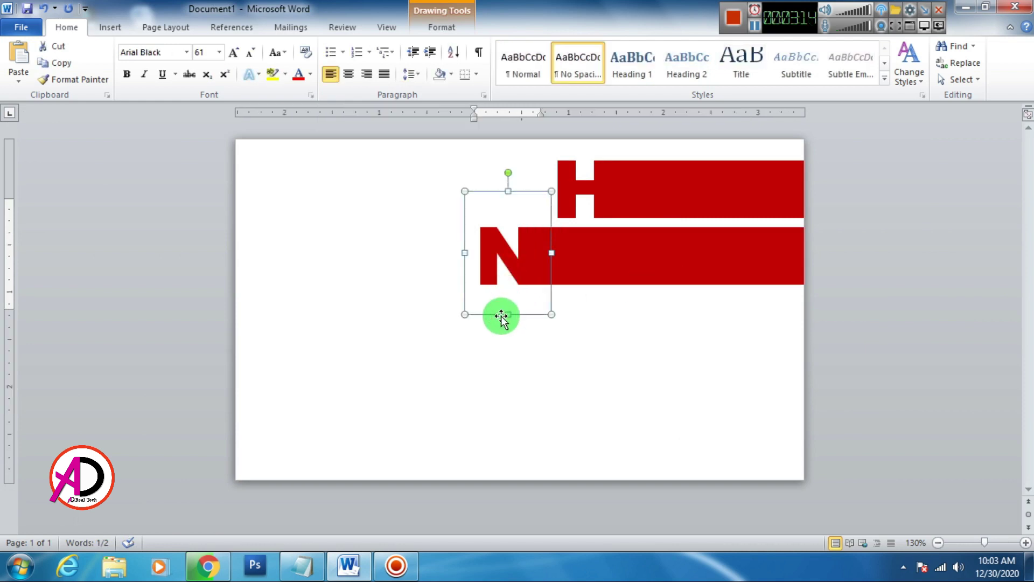
key(ctrl+d)
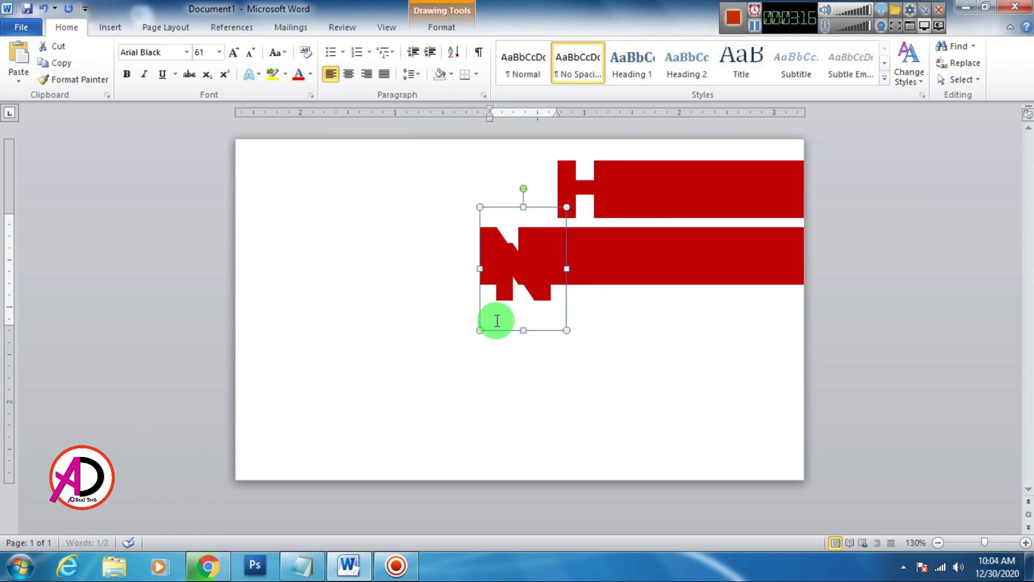
drag(501, 332, 500, 414)
- Replace the letter in the copied text box with a capital Y
drag(535, 358, 510, 356)
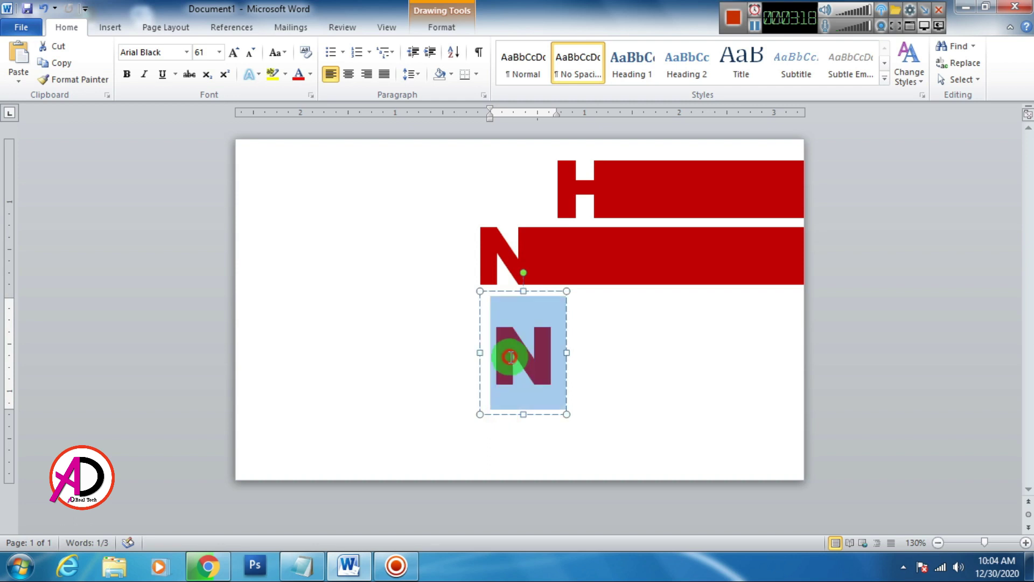
text(y)
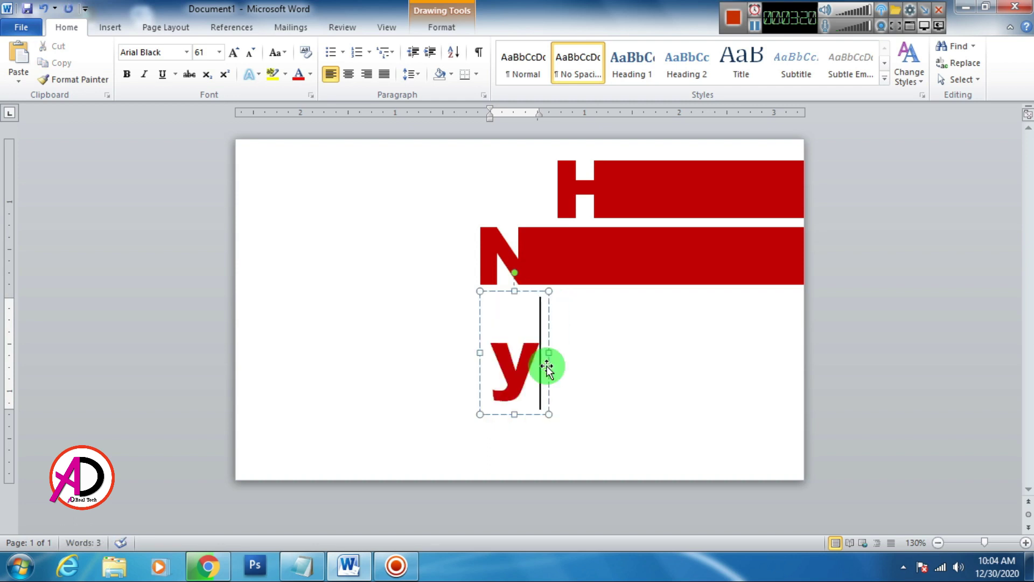
key(BackSpace)
text(Y)
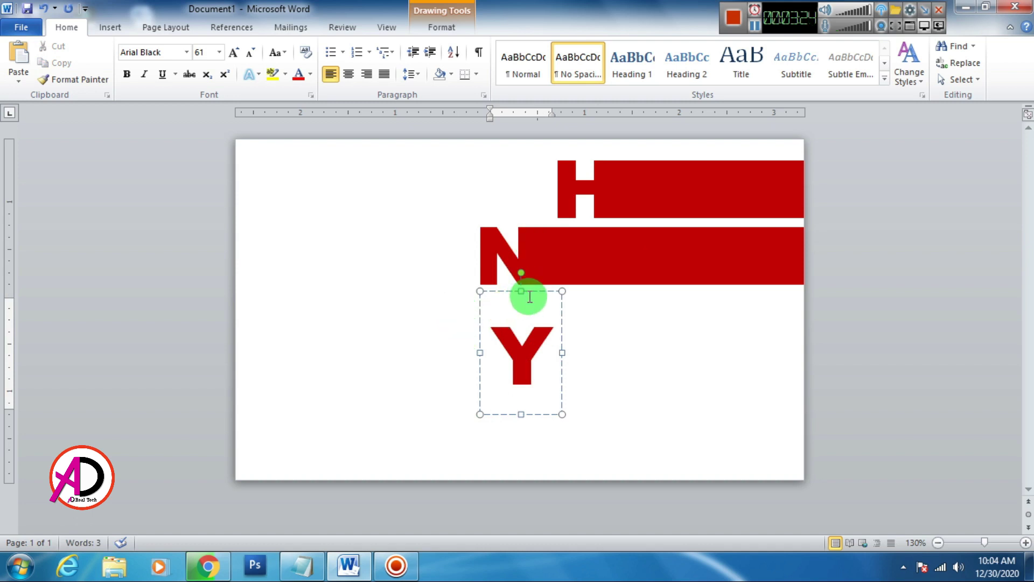
- Move the Y's text box up and to the right so the letter sits beneath the N's bar
drag(536, 292, 536, 291)
drag(537, 292, 544, 281)
key(Up)
key(Up)
key(Up)
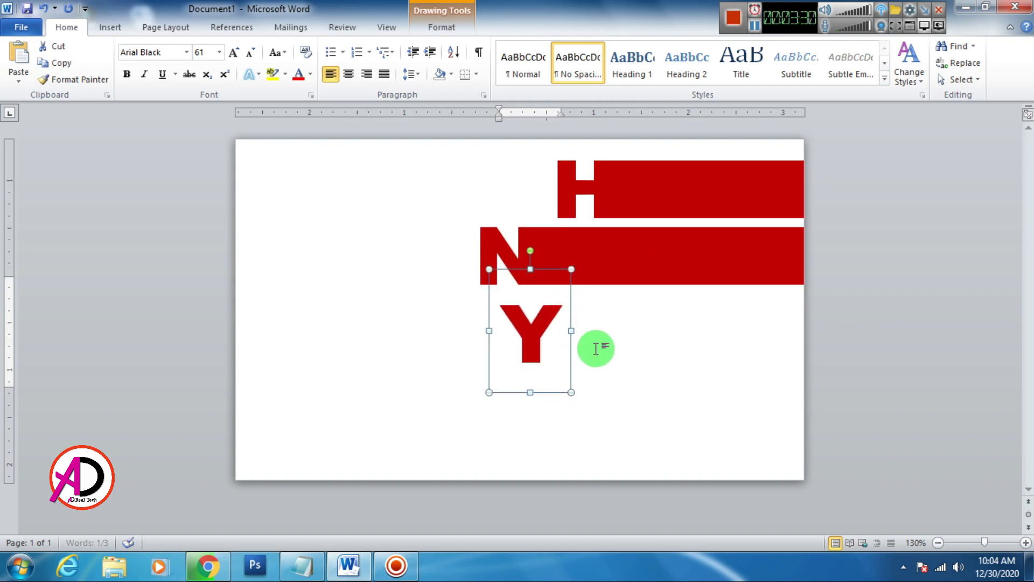
click(612, 356)
click(657, 277)
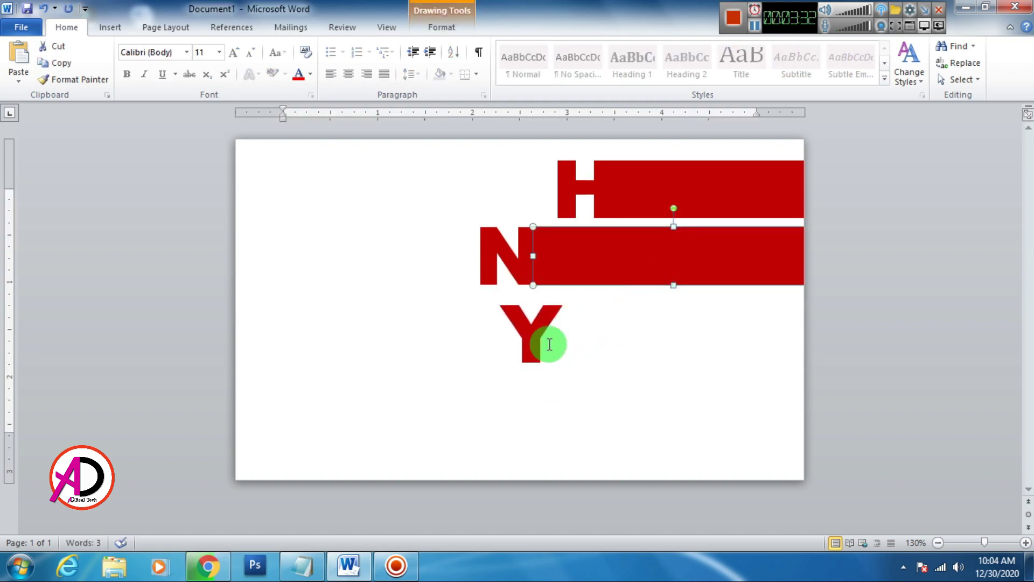
click(562, 377)
drag(554, 392, 600, 396)
- Copy the N's bar straight down so the copy lines up with the Y and overlaps its right side
click(683, 261)
drag(683, 261, 678, 327)
drag(693, 290, 685, 353)
- Shift the Y further right and fit its bar from the letter's stem to the page's right edge
click(555, 354)
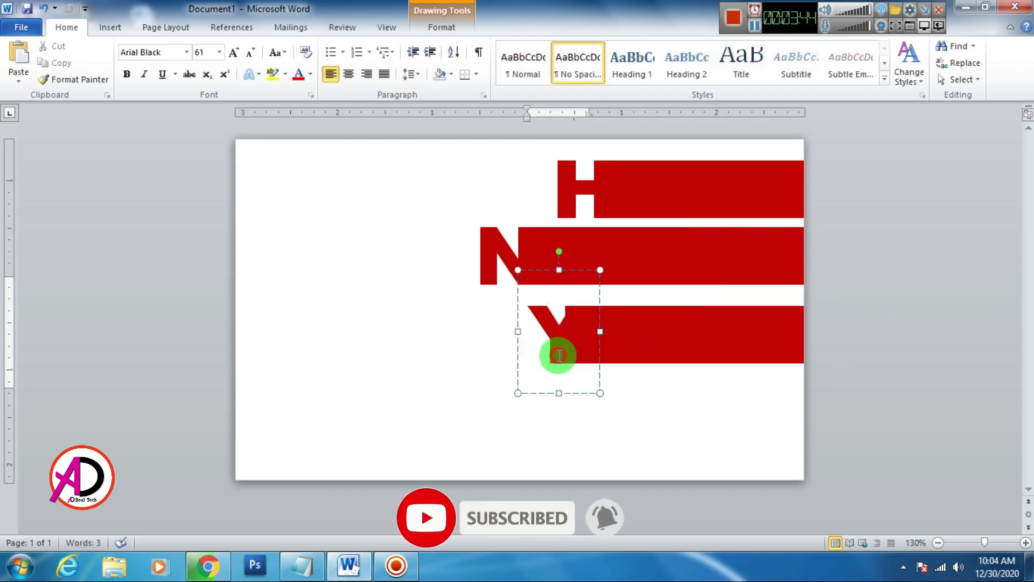
drag(566, 392, 624, 388)
click(738, 349)
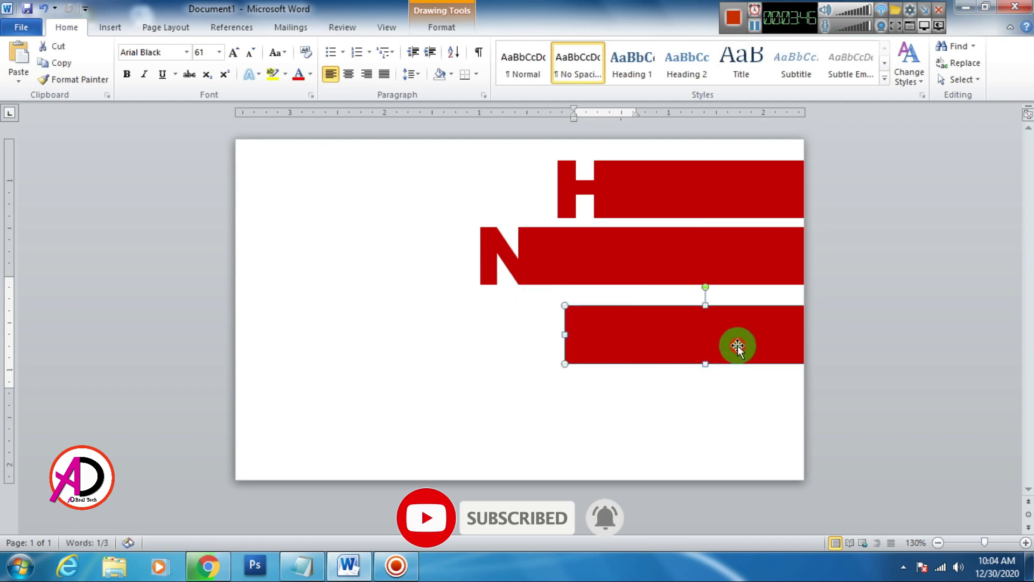
drag(695, 340, 640, 344)
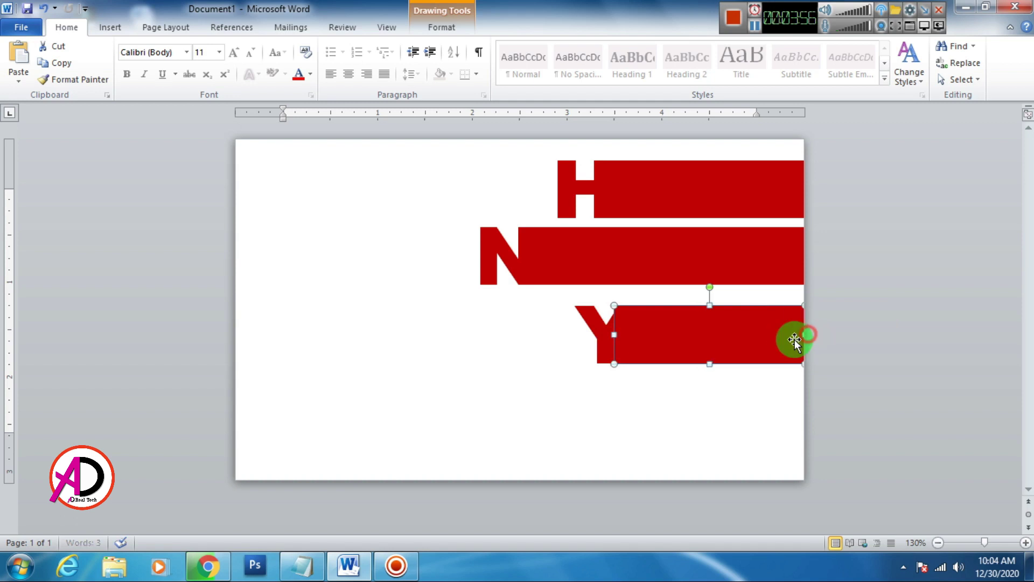
click(710, 401)
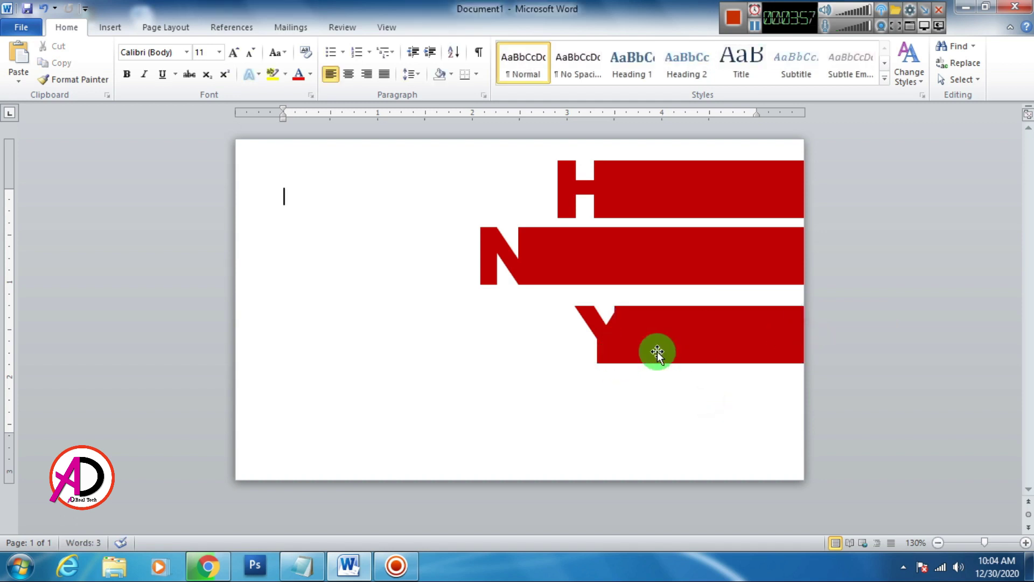
- Edit the points of the Y's bar: add a point on its left edge and pull the upper-left corner right to clear the Y's notch
ctrl+scroll(657, 347, up, 3)
click(717, 369)
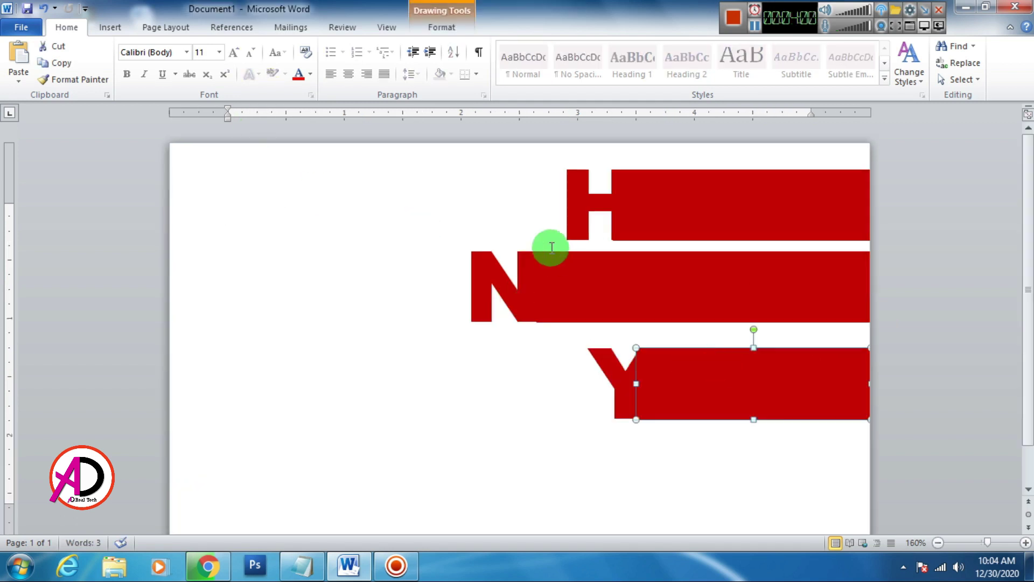
click(443, 27)
click(145, 46)
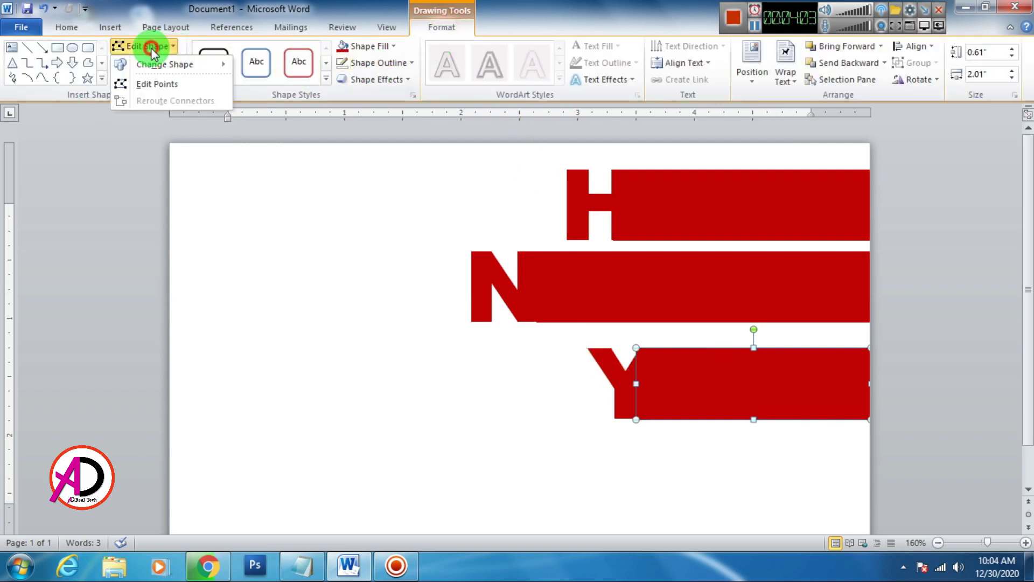
click(146, 84)
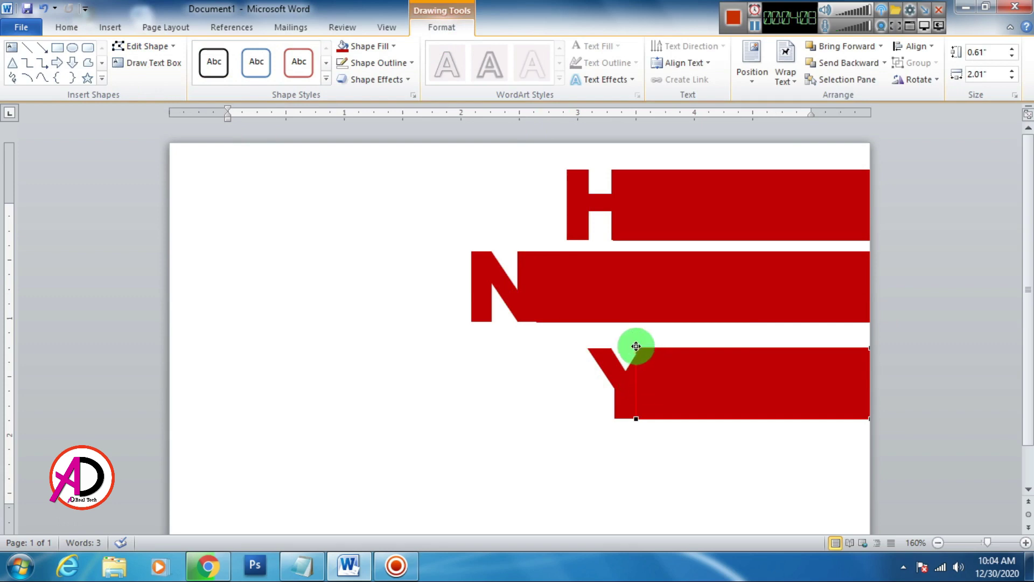
right_click(636, 377)
click(664, 386)
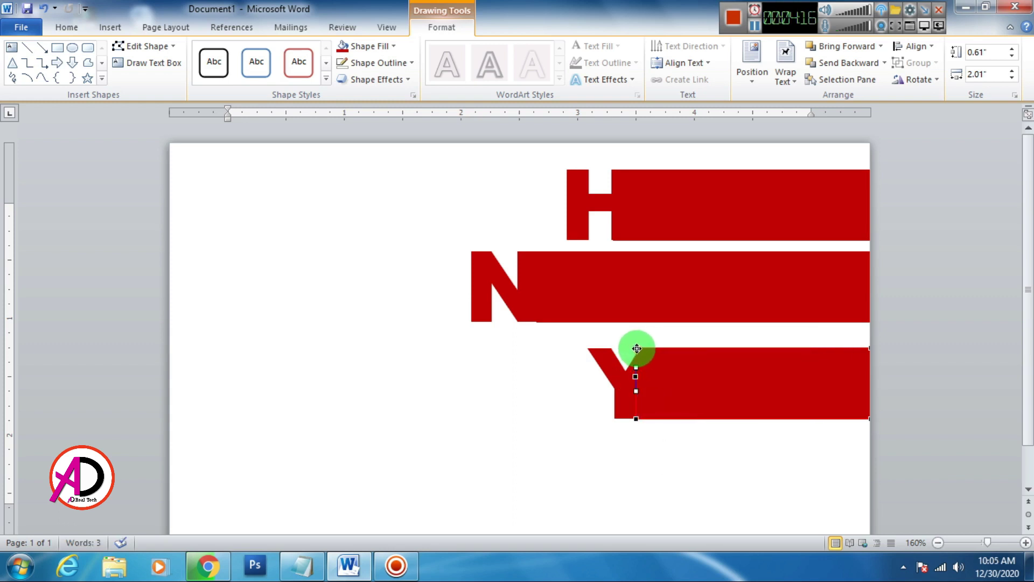
drag(637, 348, 653, 350)
click(548, 409)
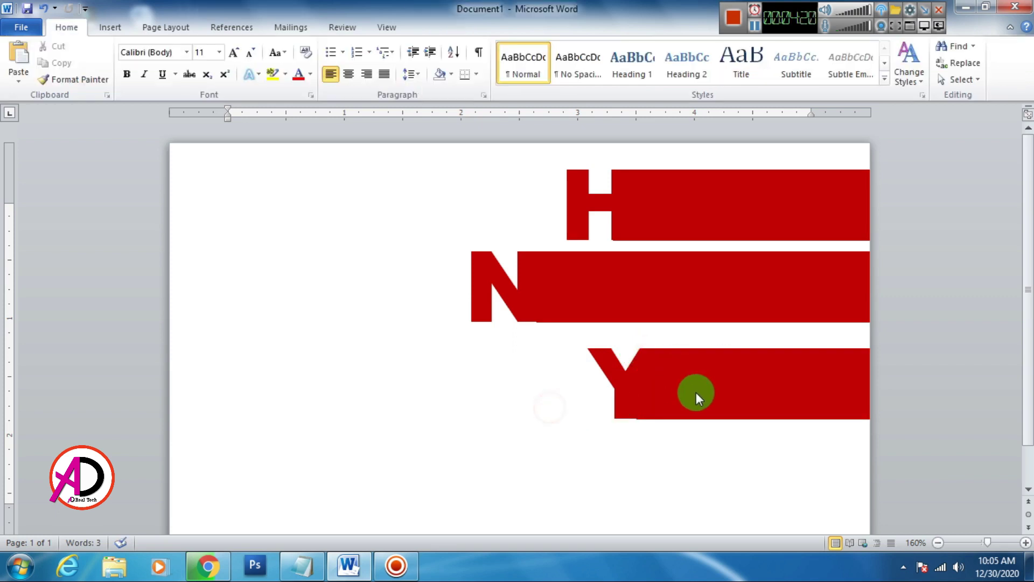
- Move the Y and its bar up together until their gap to the N row matches the gap between the H and N rows
ctrl+scroll(707, 429, down, 5)
ctrl+scroll(639, 335, up, 4)
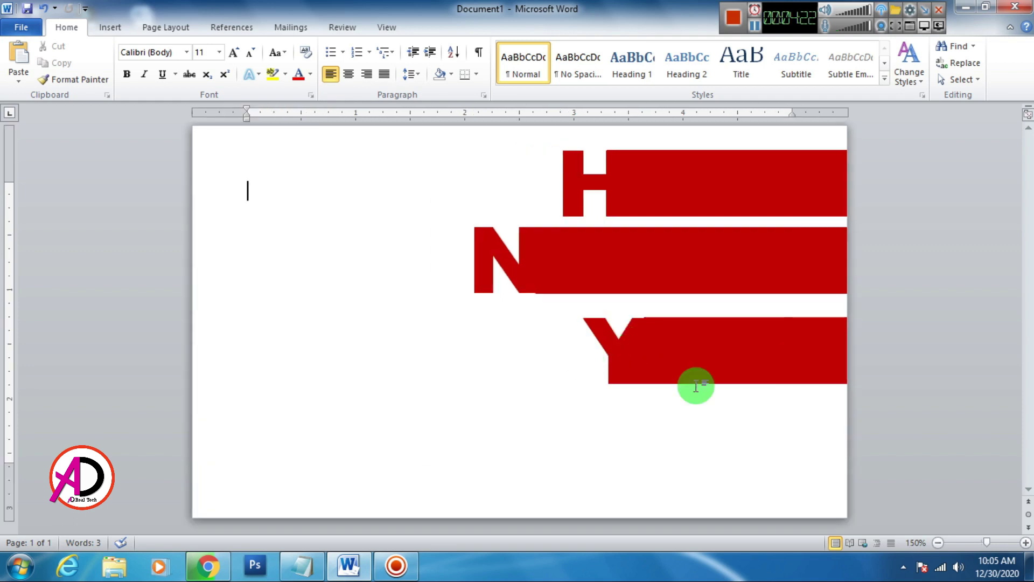
ctrl+scroll(715, 367, down, 5)
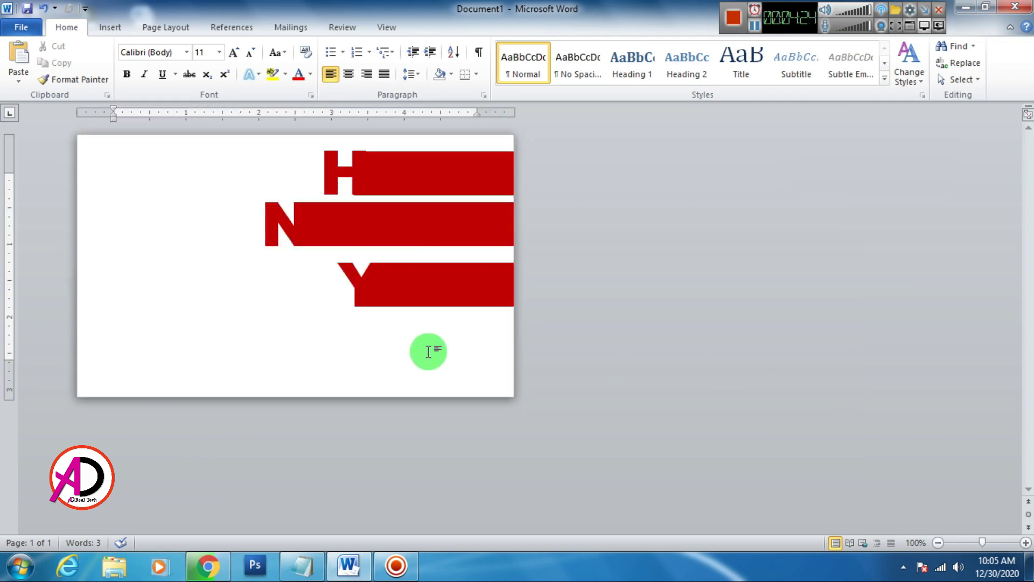
click(347, 289)
shift+click(477, 296)
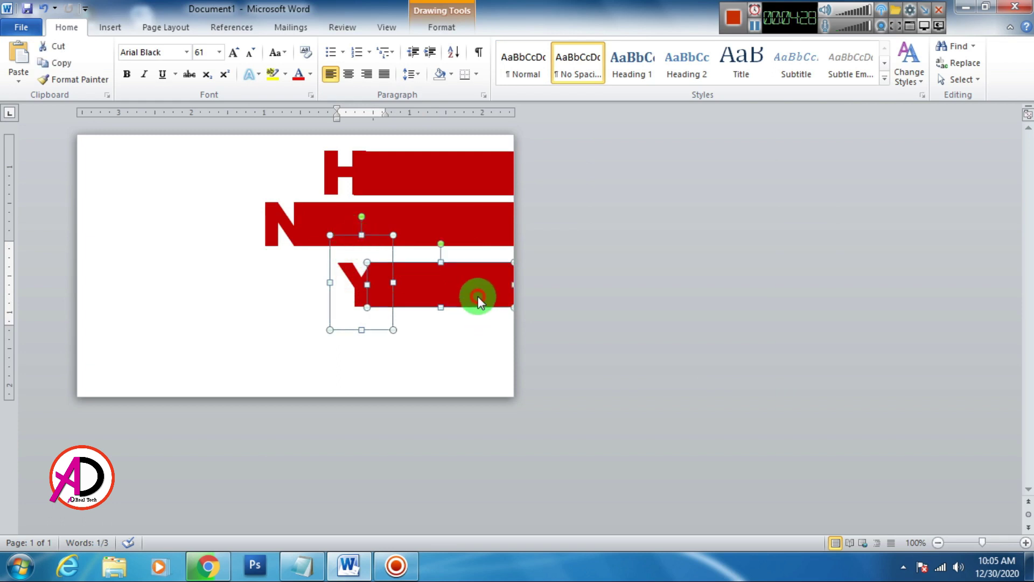
key(Up)
key(Up)
key(Up)
key(Up)
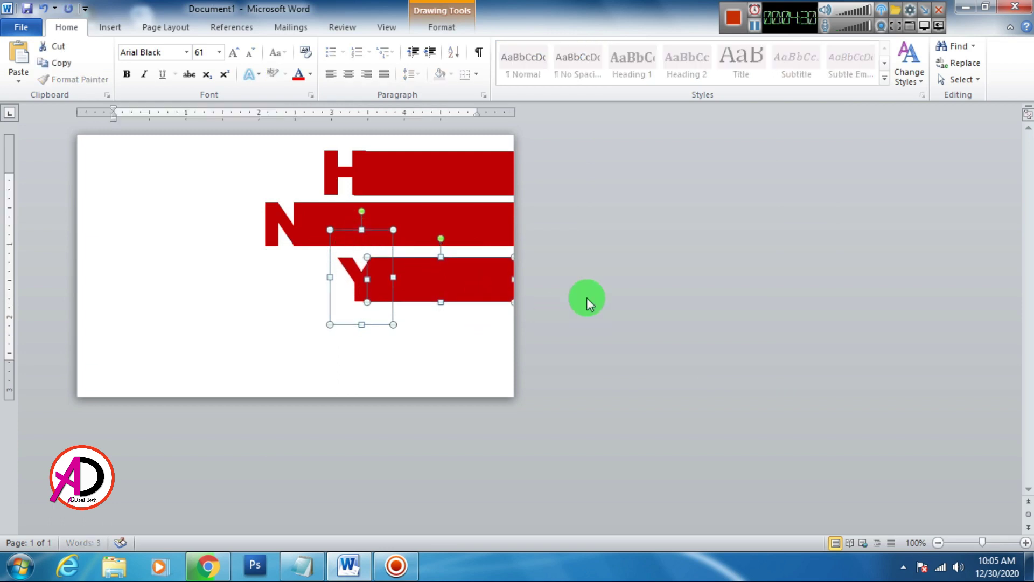
key(Up)
key(Up)
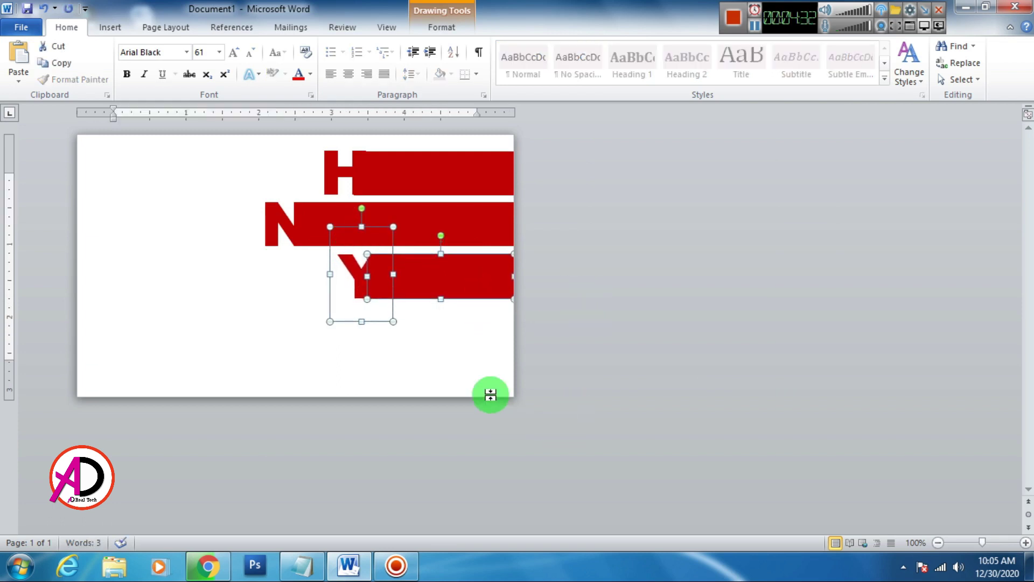
click(490, 394)
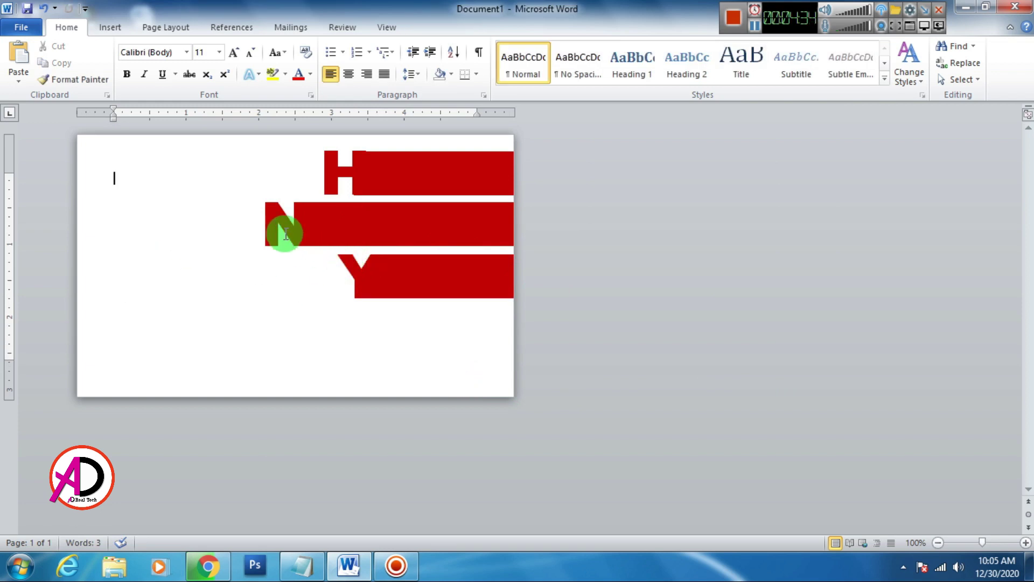
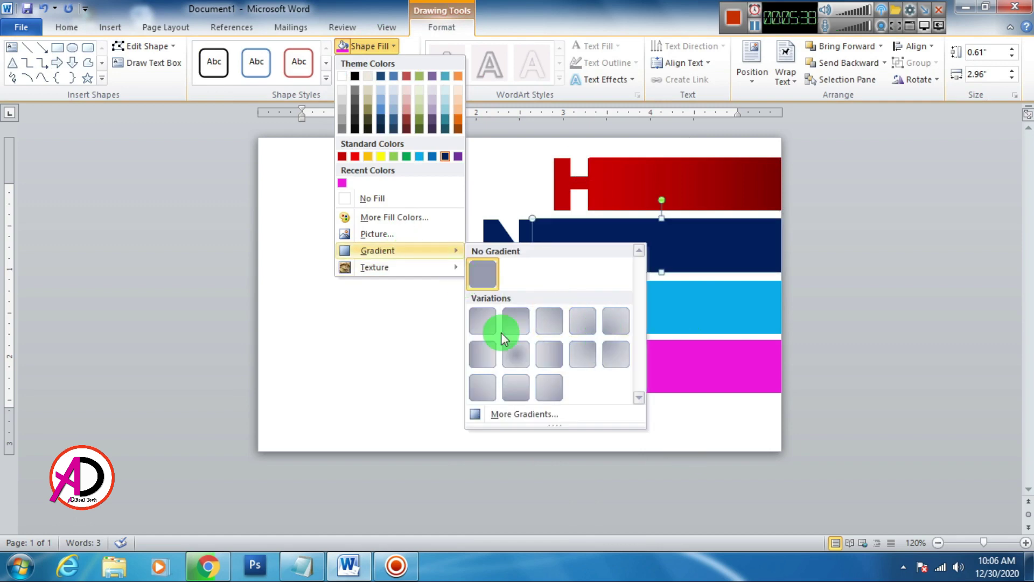
- Fill the N's bar with standard green and a dark-variation linear gradient that darkens toward the right
click(406, 156)
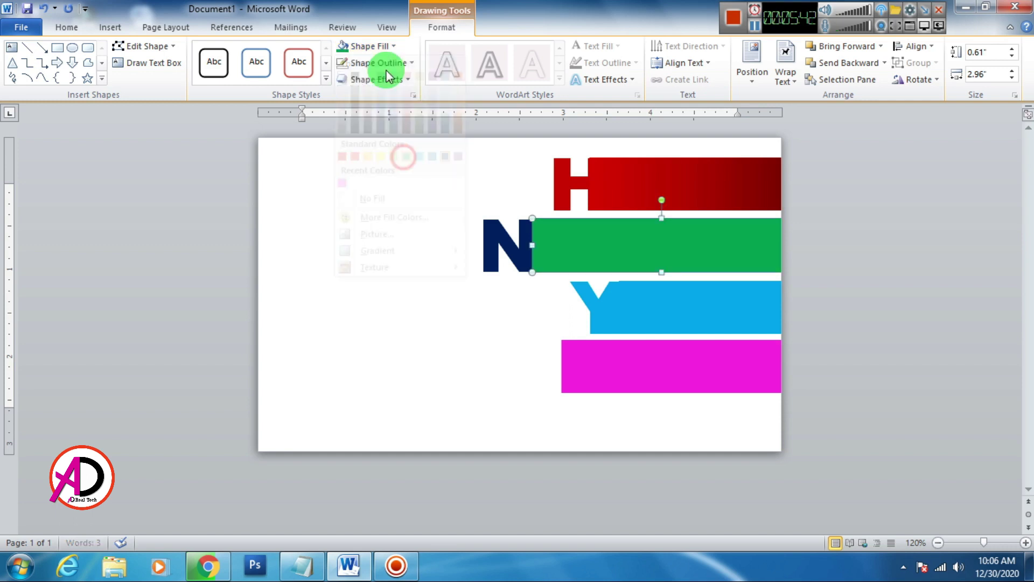
click(370, 45)
click(405, 252)
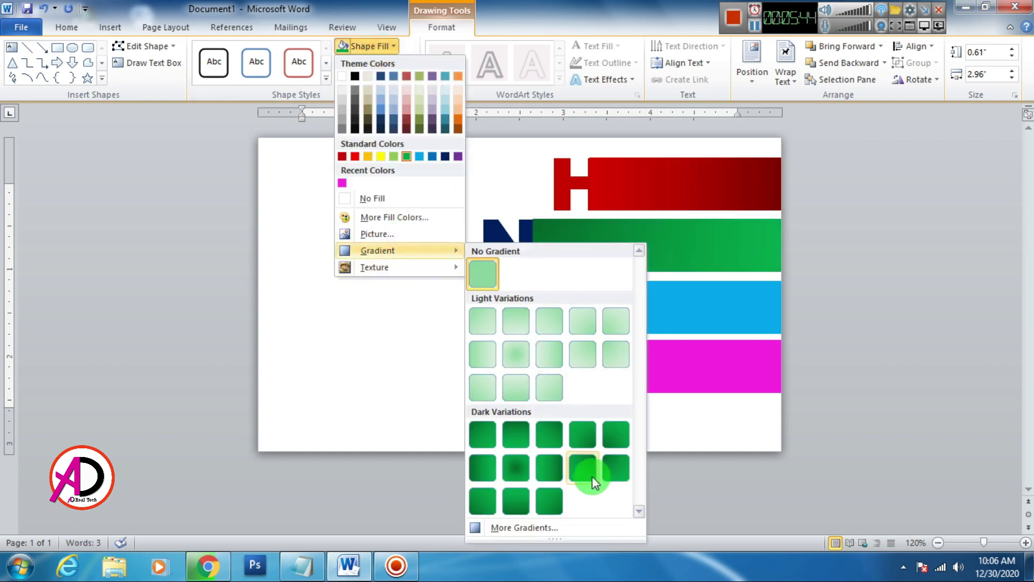
click(551, 470)
- Set the text fill of the letter N to standard green
double_click(496, 239)
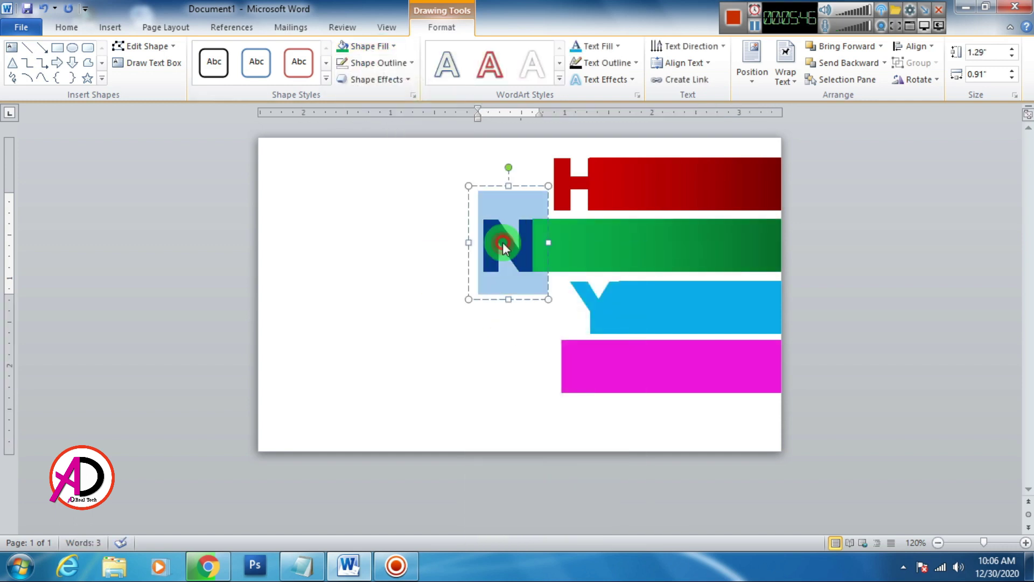
click(599, 47)
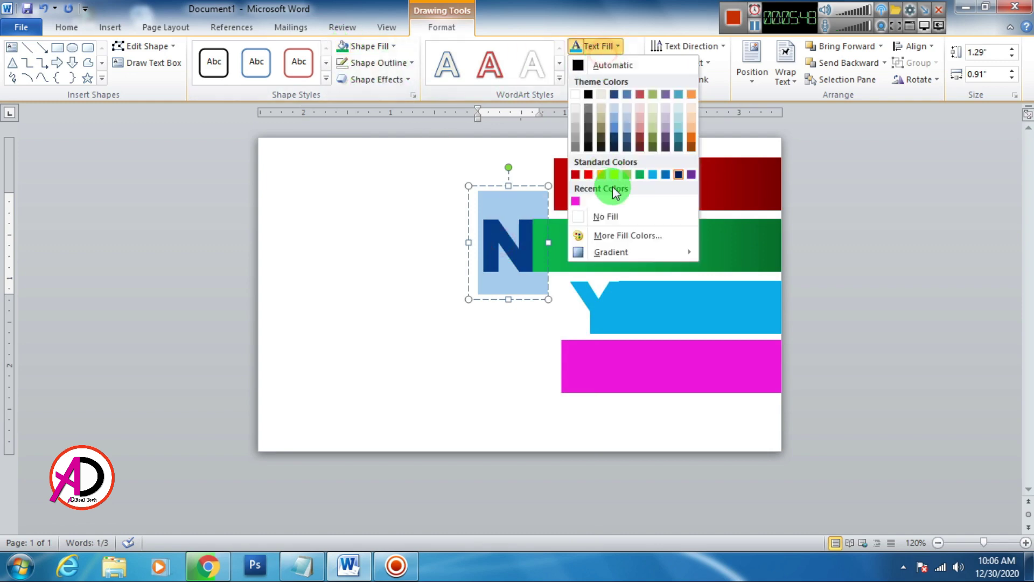
click(639, 174)
click(478, 358)
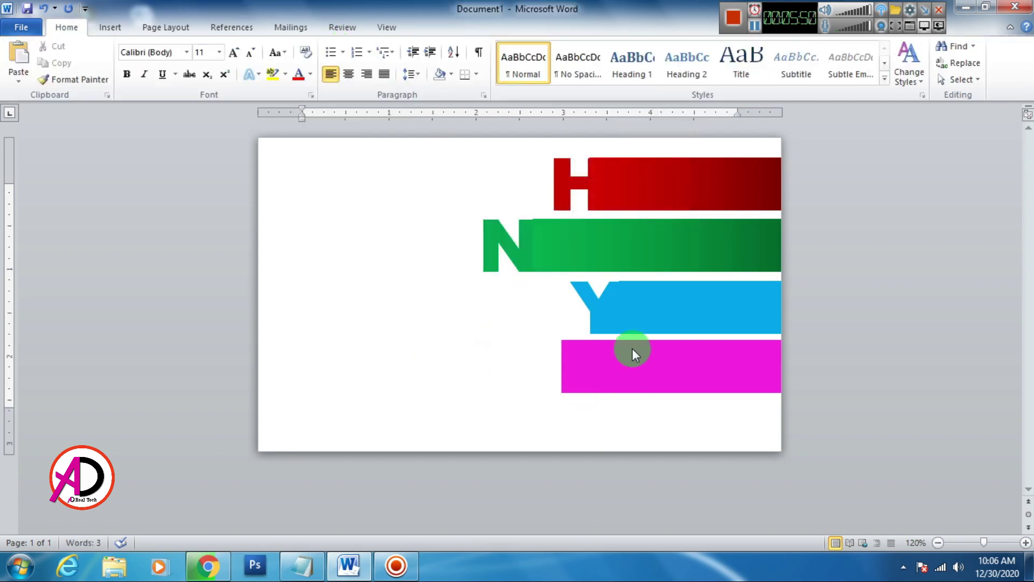
- Apply a dark-variation linear gradient to the Y's light blue bar, darkening toward the right
click(633, 303)
click(370, 46)
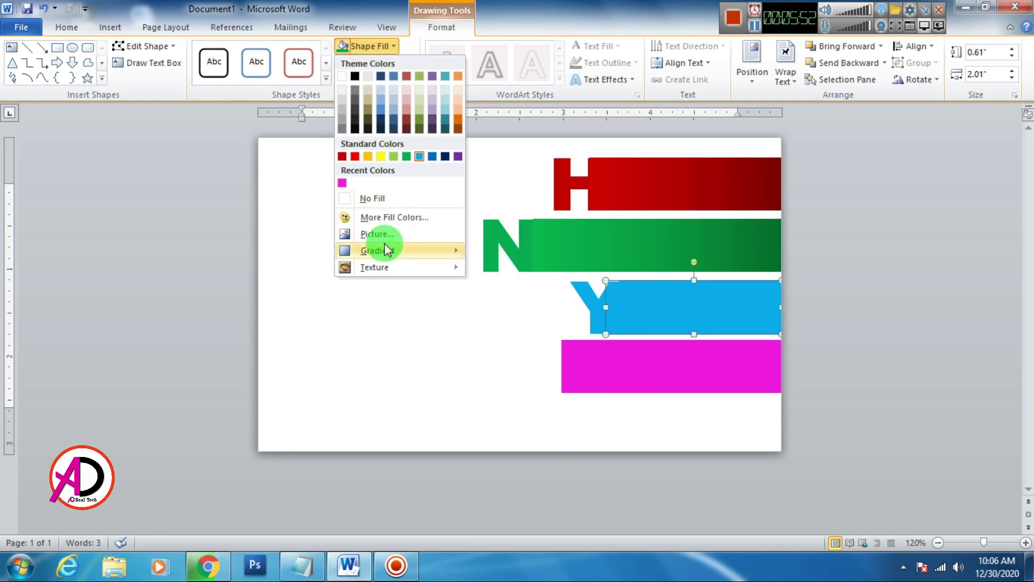
mouse_move(380, 251)
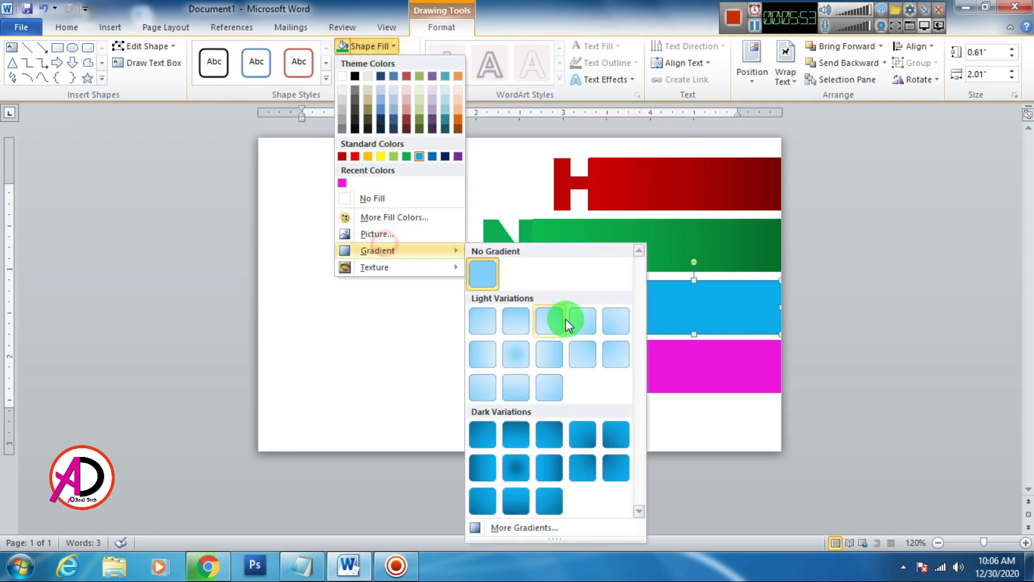
click(552, 465)
- Apply a dark-variation linear gradient to the magenta bar, darkening toward the right
click(692, 377)
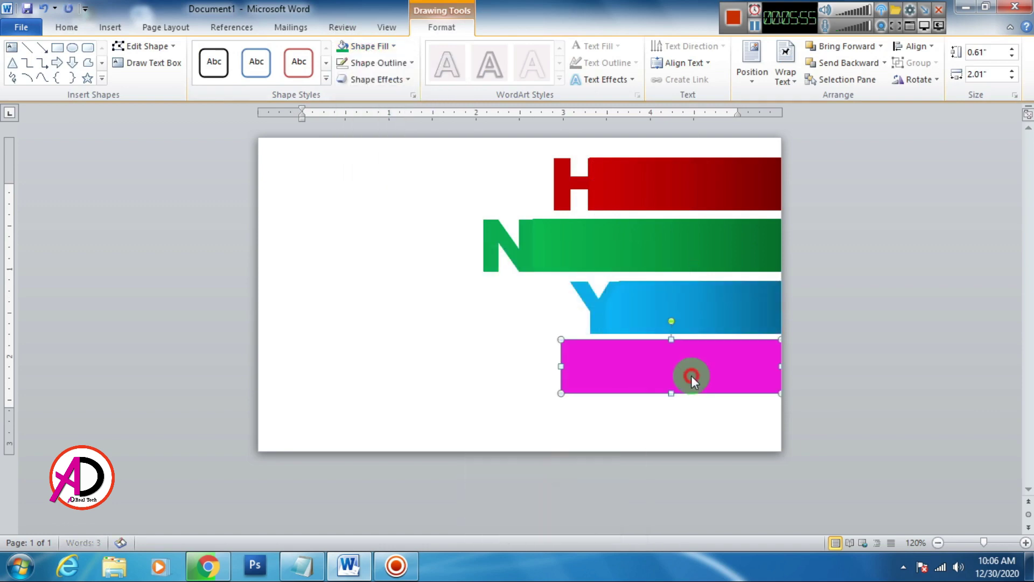
click(377, 47)
mouse_move(380, 251)
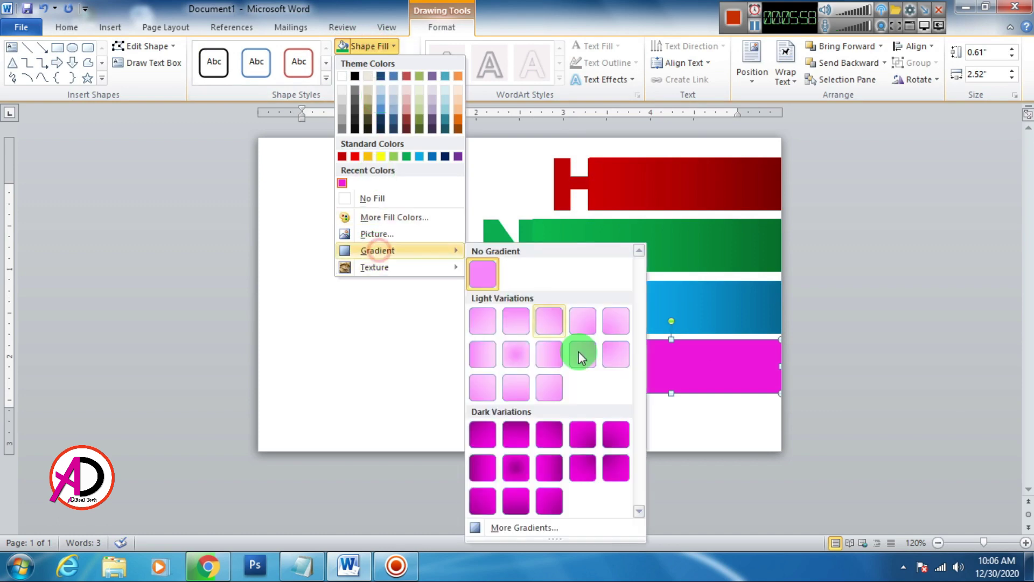
click(555, 474)
click(457, 453)
scroll(463, 319, up, 3)
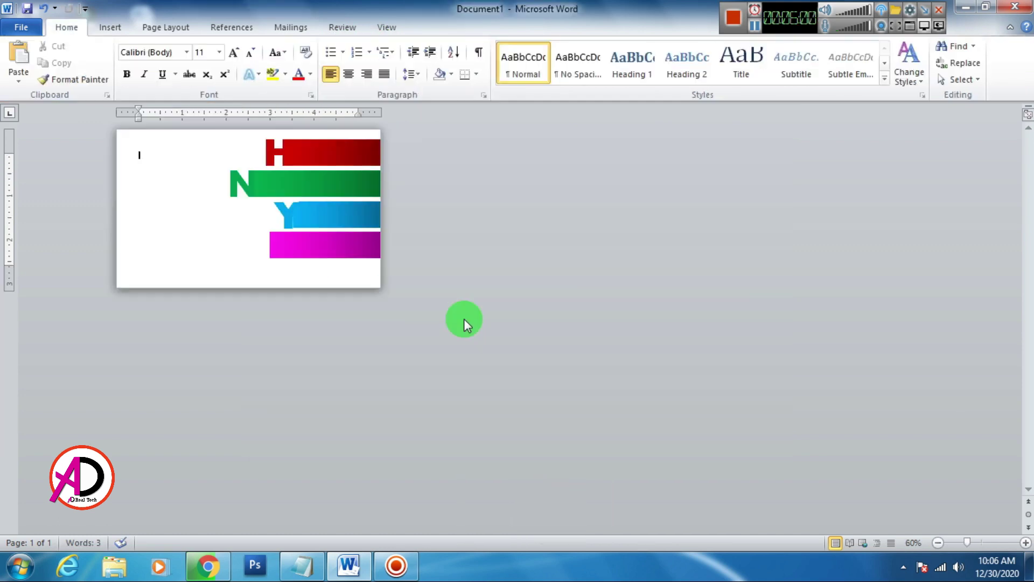
- Place a copy of the H text box on the blank area of the page and replace its letter with APPY
click(566, 224)
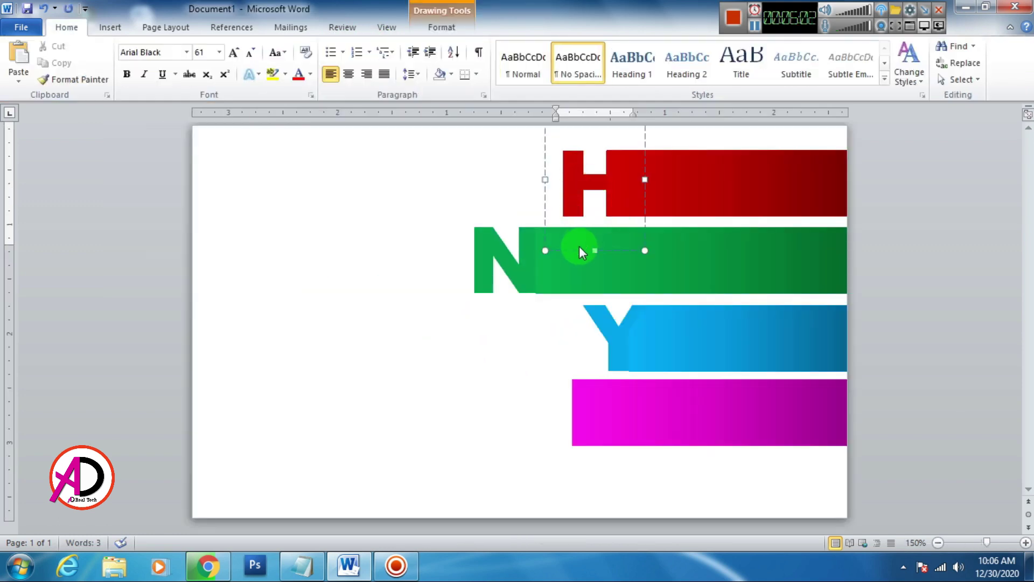
drag(577, 250, 303, 392)
double_click(321, 349)
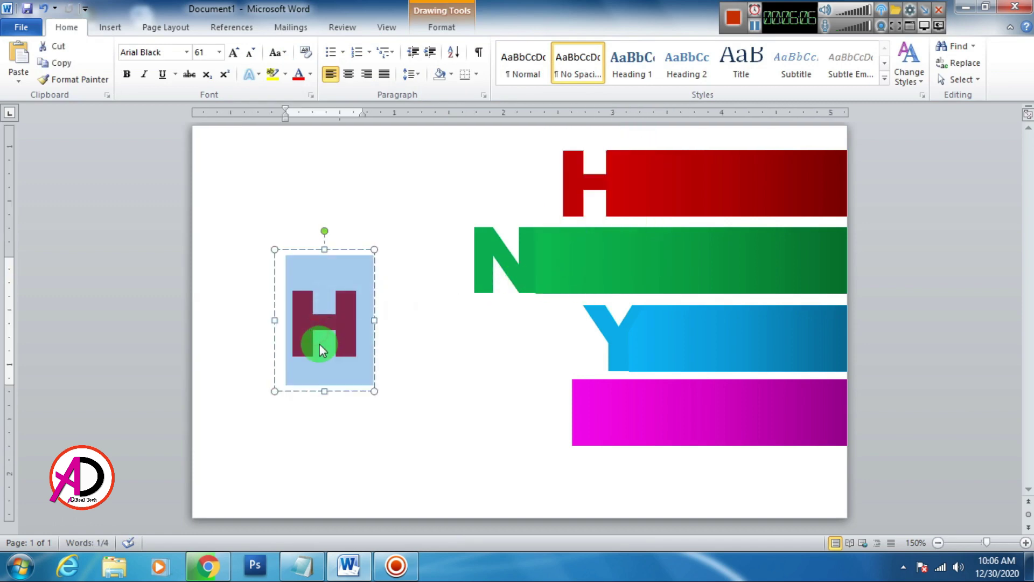
text(APP)
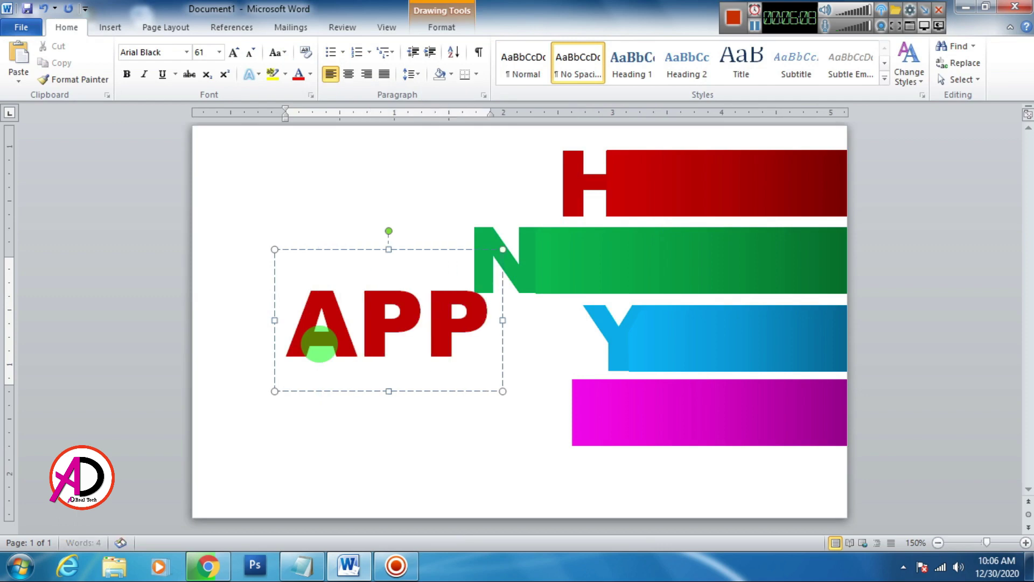
text(Y)
- Set the APPY text to 48 pt and position it on the red bar beside the H
triple_click(277, 323)
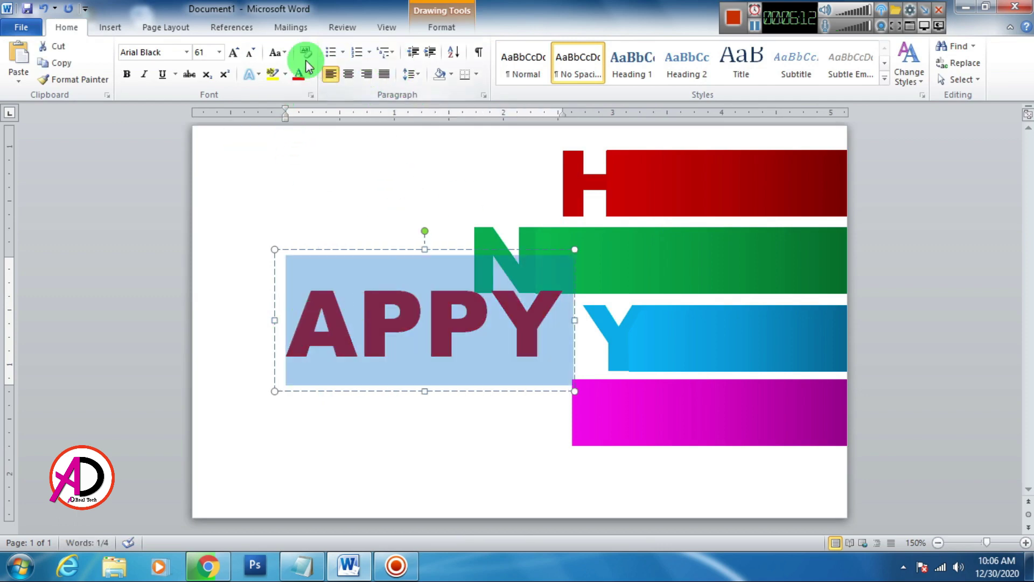
click(250, 54)
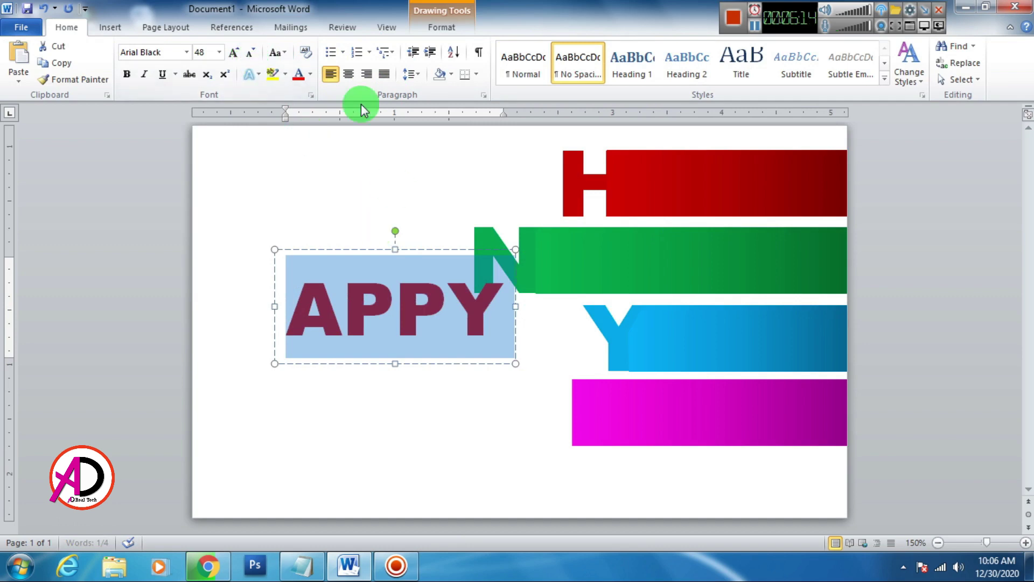
drag(416, 249, 758, 142)
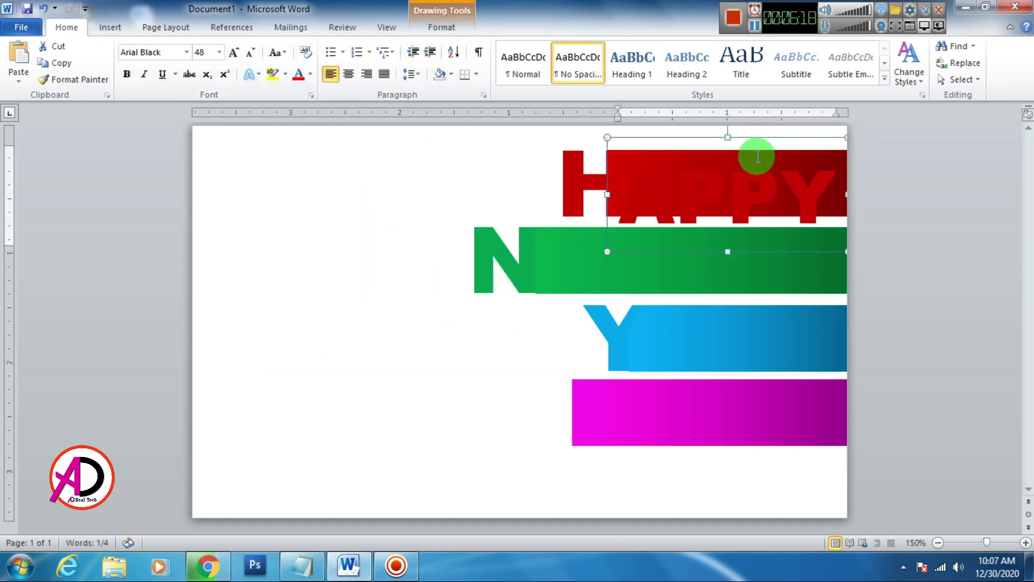
key(ctrl+z)
key(Up)
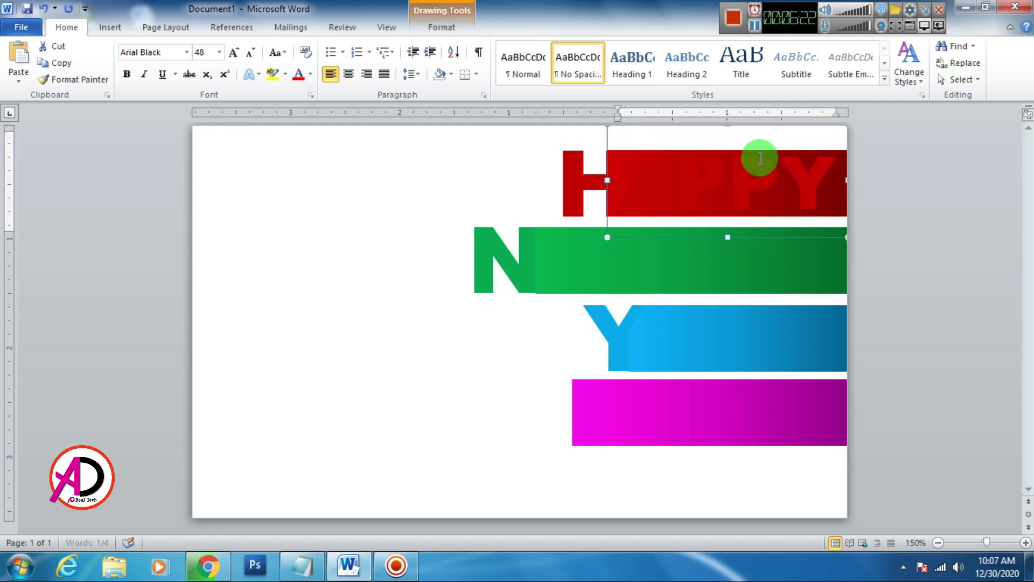
- Set the text fill of APPY to white
double_click(665, 175)
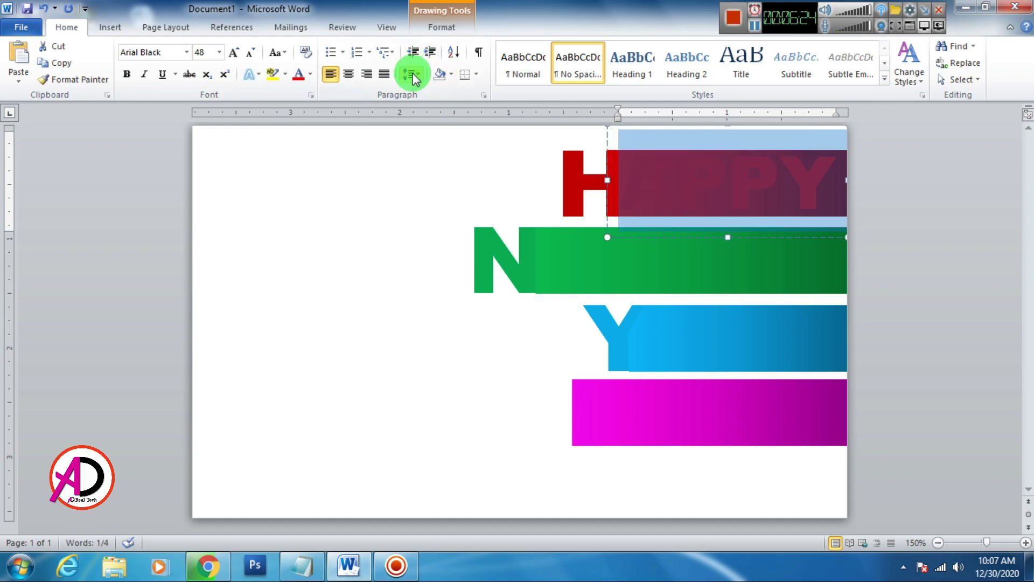
click(443, 27)
click(370, 46)
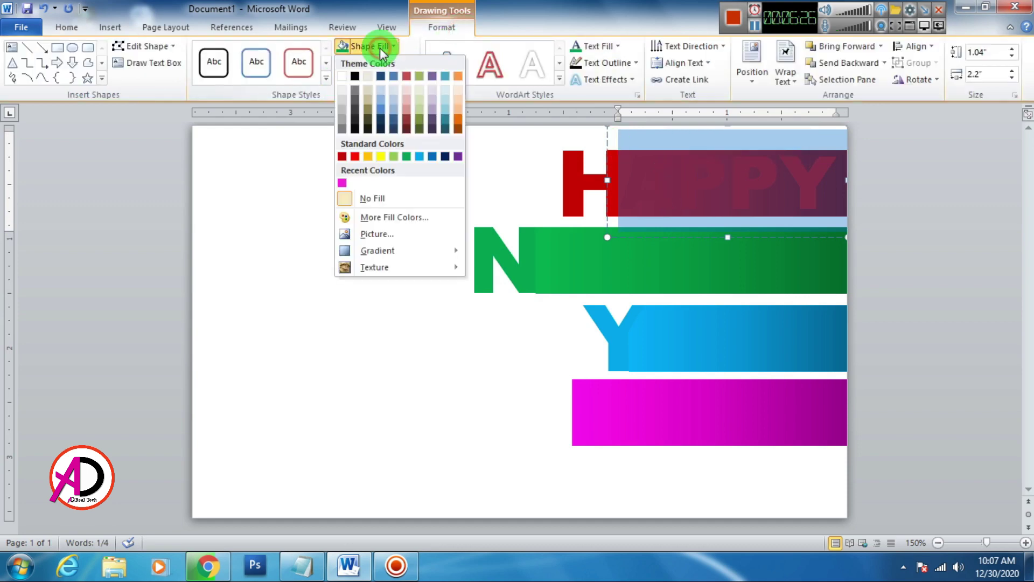
click(586, 47)
click(573, 98)
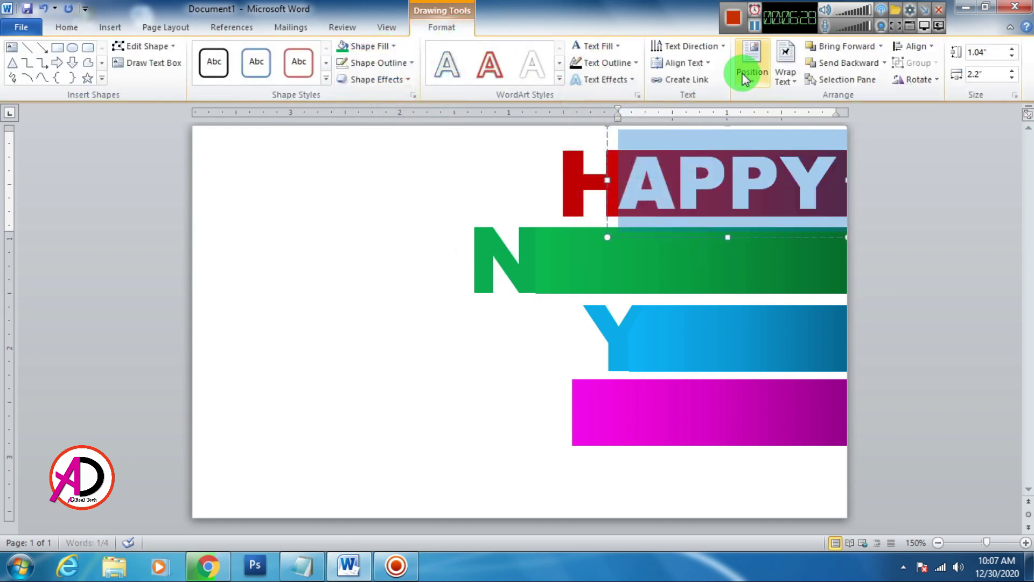
click(757, 24)
- Duplicate the APPY text box onto the green bar beside the N and change the copy's text to NEW
click(644, 237)
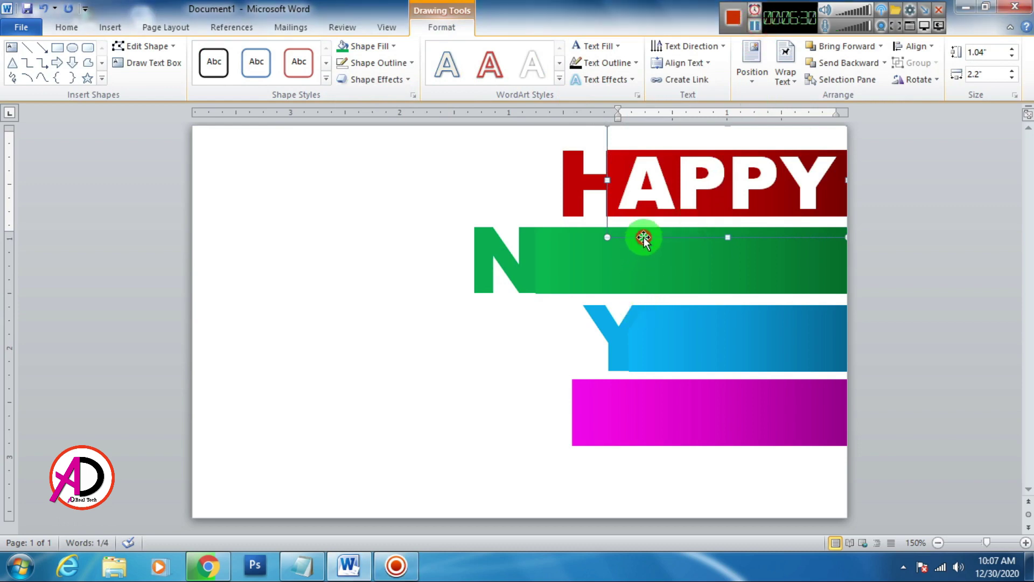
key(ctrl+d)
drag(668, 254, 571, 311)
double_click(580, 267)
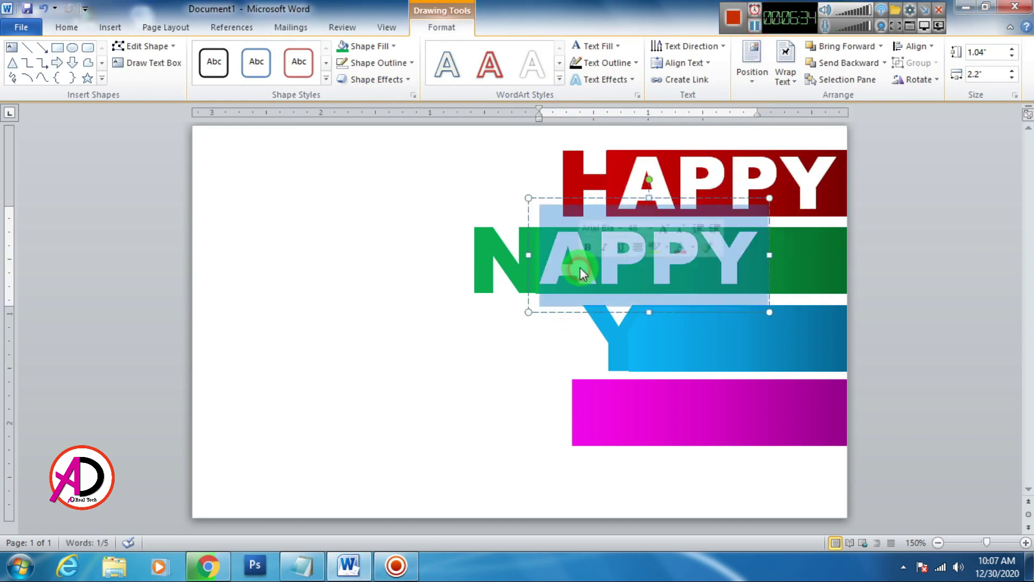
text(NEW)
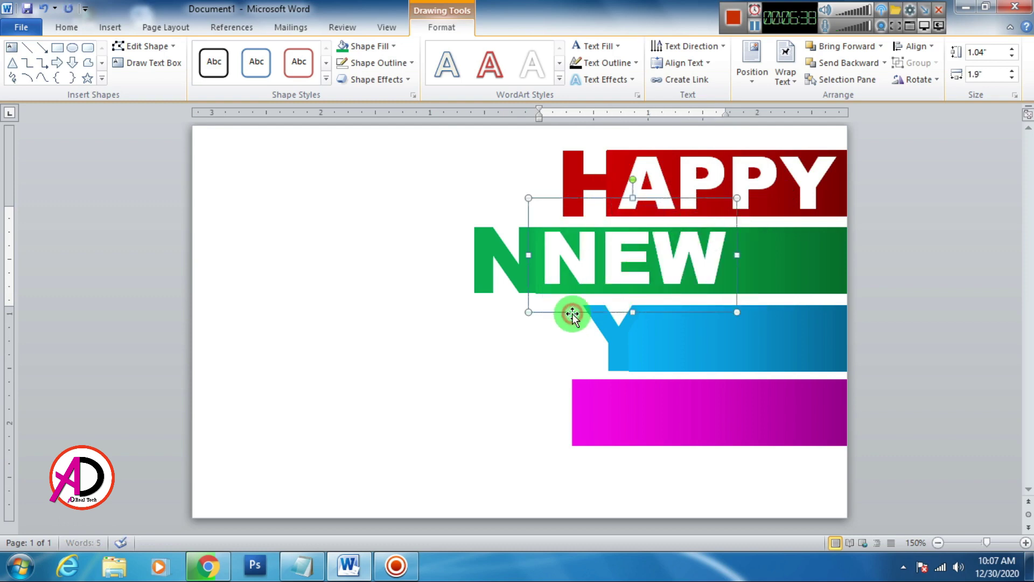
- Duplicate the NEW text box, change the copy's text to EAR and move it onto the light blue bar
drag(565, 317, 460, 415)
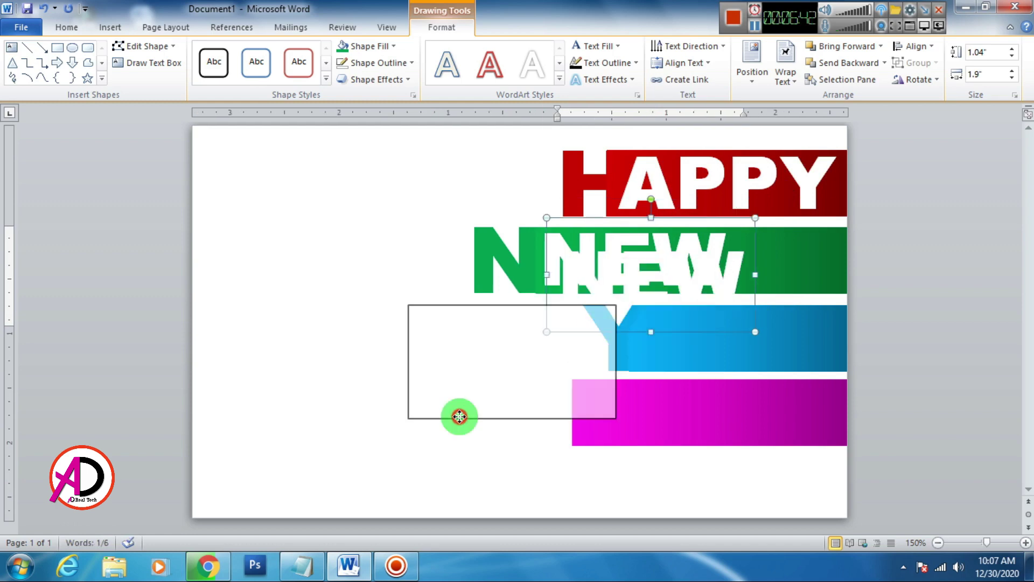
click(493, 377)
key(Delete)
key(ctrl+z)
drag(534, 308, 768, 294)
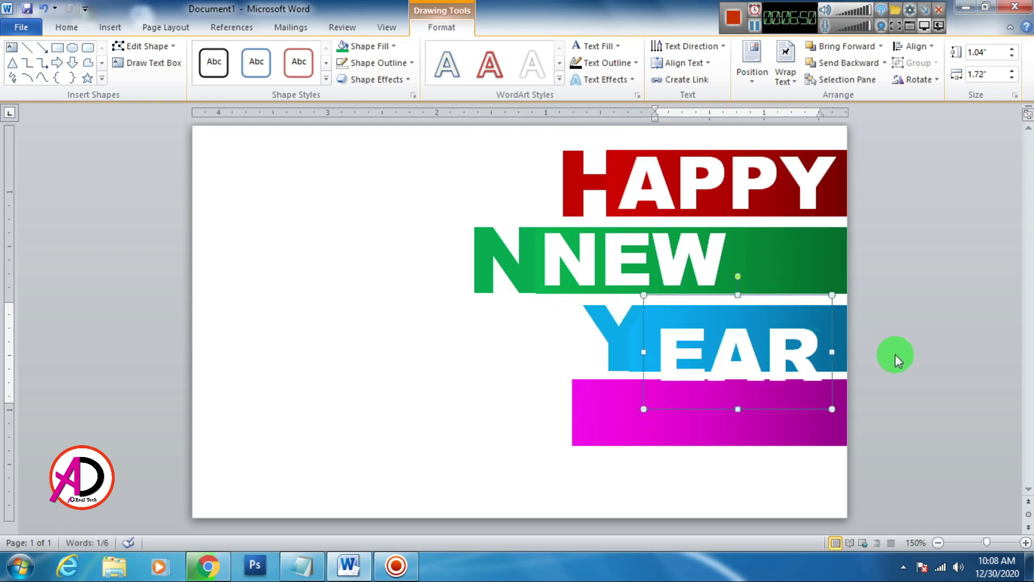
- Nudge the EAR text up and slightly left until it sits centred in the light blue bar beside the Y
key(Up)
key(Up)
key(Up)
key(Up)
key(Up)
key(Up)
key(Up)
key(Up)
key(Left)
key(Left)
key(Left)
key(Left)
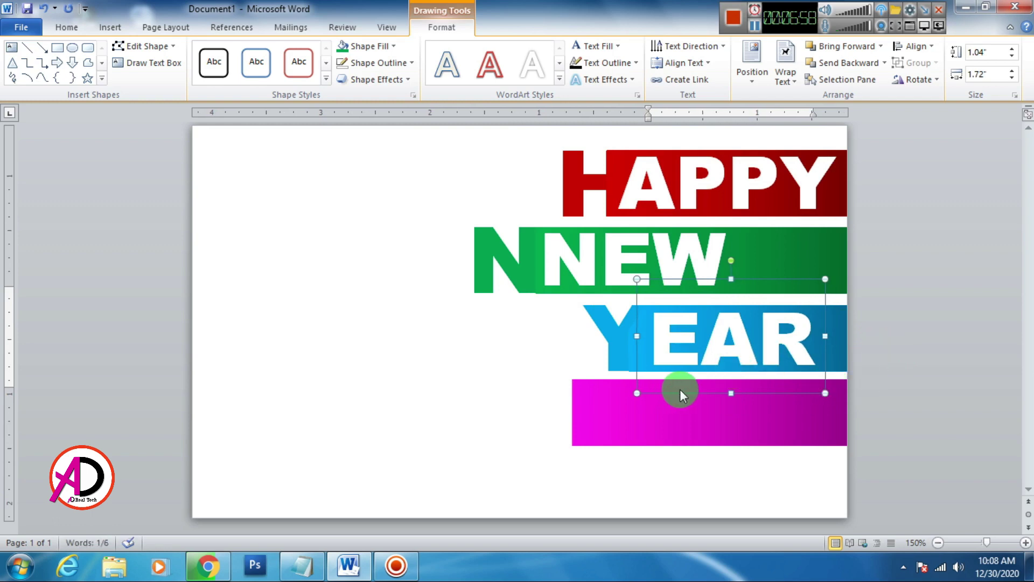
- Place a copy of the EAR text box on the magenta bar and change its text to 2021
key(ctrl+v)
drag(711, 413, 676, 476)
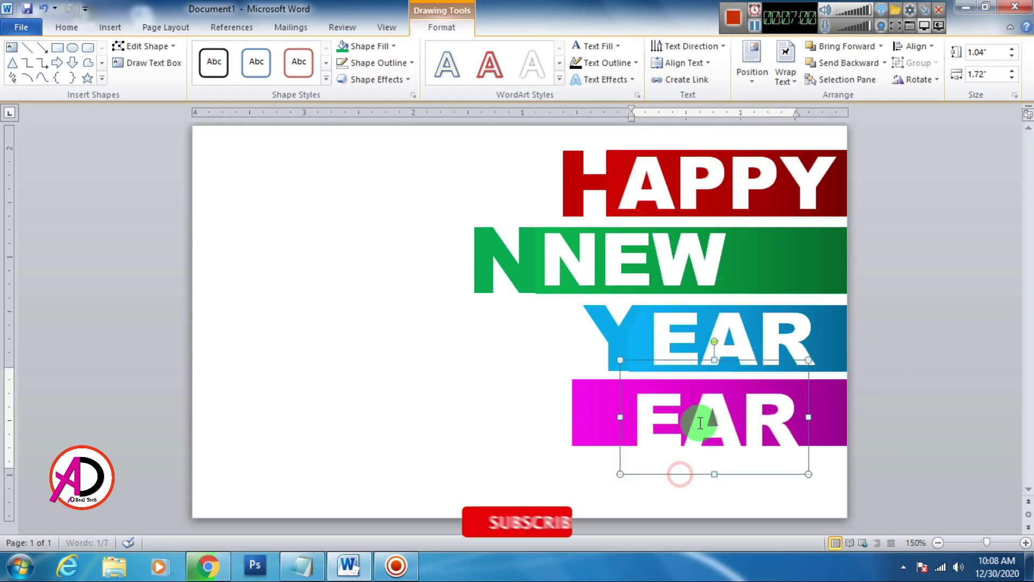
text(2021)
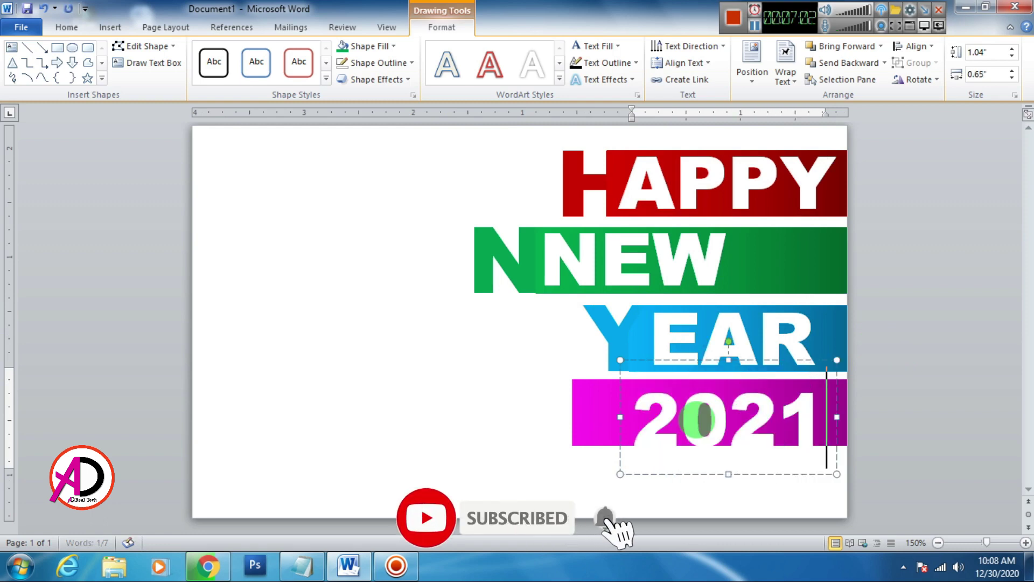
- Nudge the 2021 text up and slightly right to centre it vertically within the magenta bar
click(739, 360)
key(Up)
key(Up)
key(Up)
key(Up)
key(Up)
key(Right)
key(Right)
key(Right)
key(Right)
key(Right)
click(890, 412)
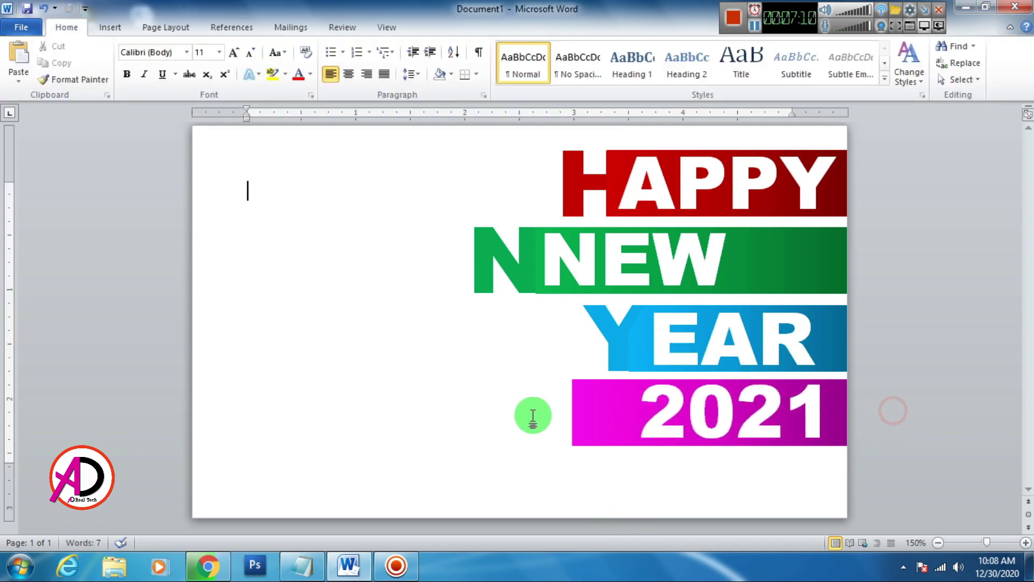
- Shorten the magenta bar slightly from its left end, keeping its right end at the page edge
click(601, 420)
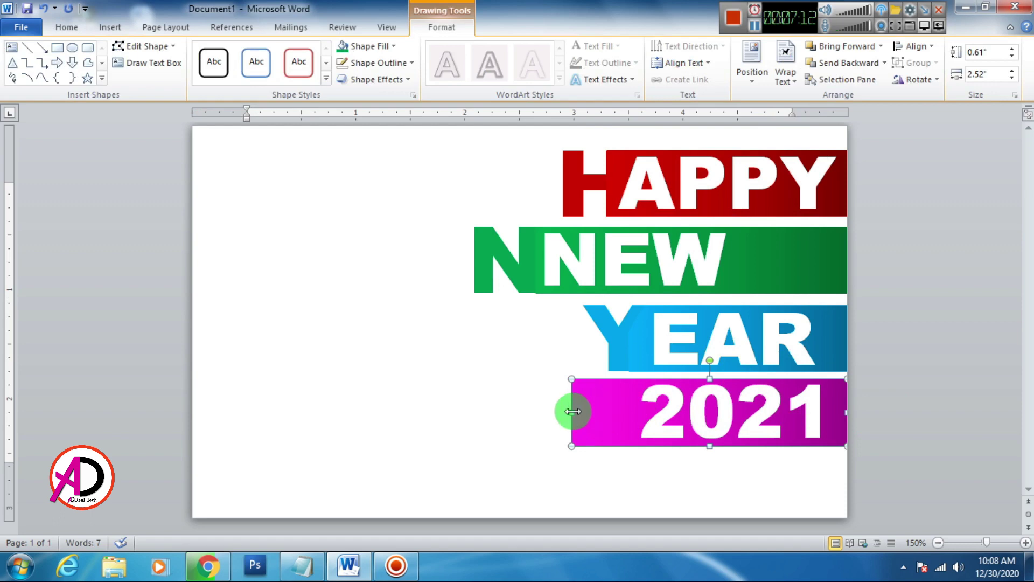
drag(573, 412, 593, 412)
click(635, 465)
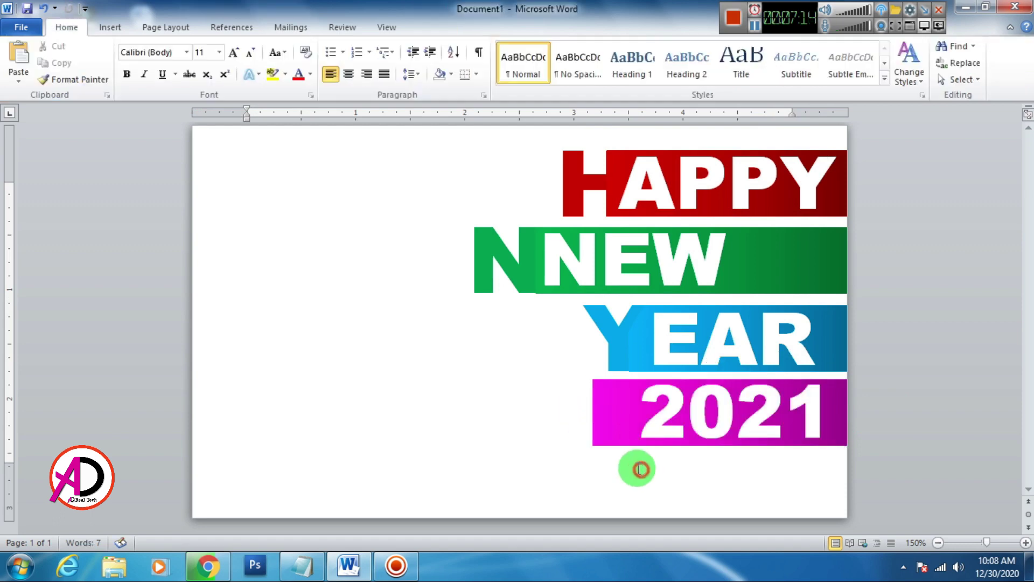
ctrl+scroll(524, 410, down, 3)
ctrl+scroll(370, 358, down, 3)
ctrl+scroll(358, 353, up, 2)
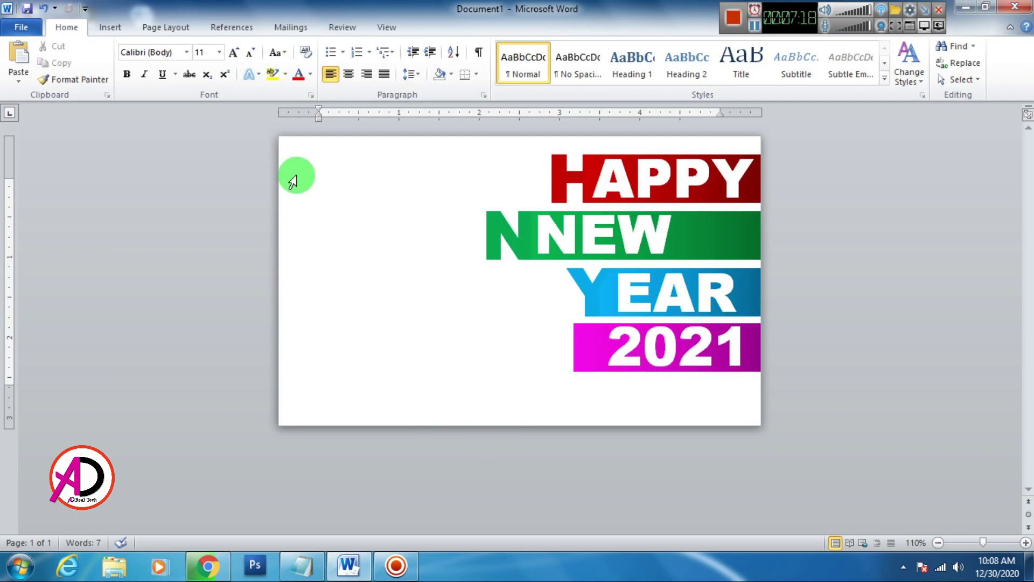
- Insert the fireworks picture "unnamed (1)" from the New Year Tools folder on the Desktop
click(111, 32)
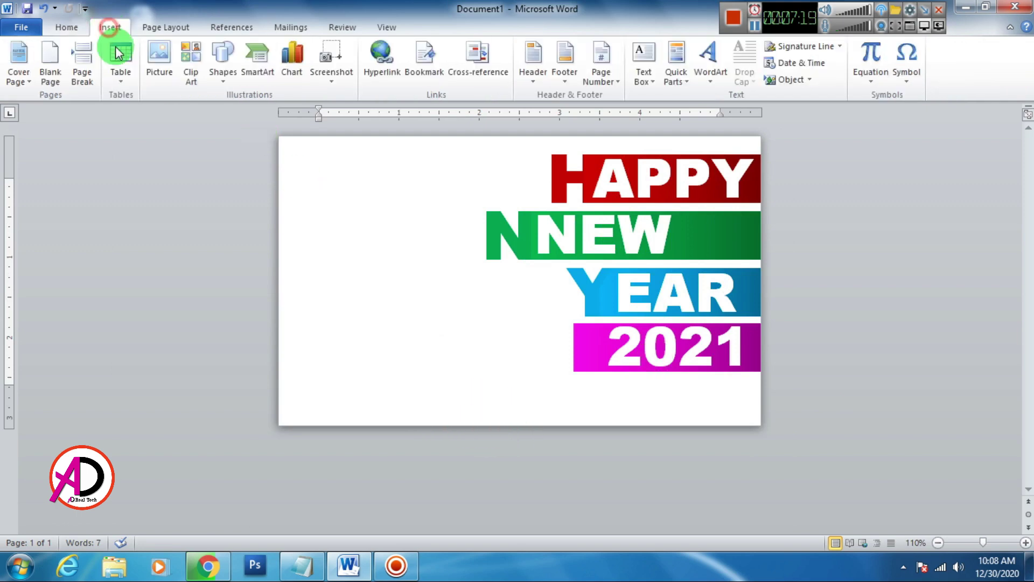
click(162, 76)
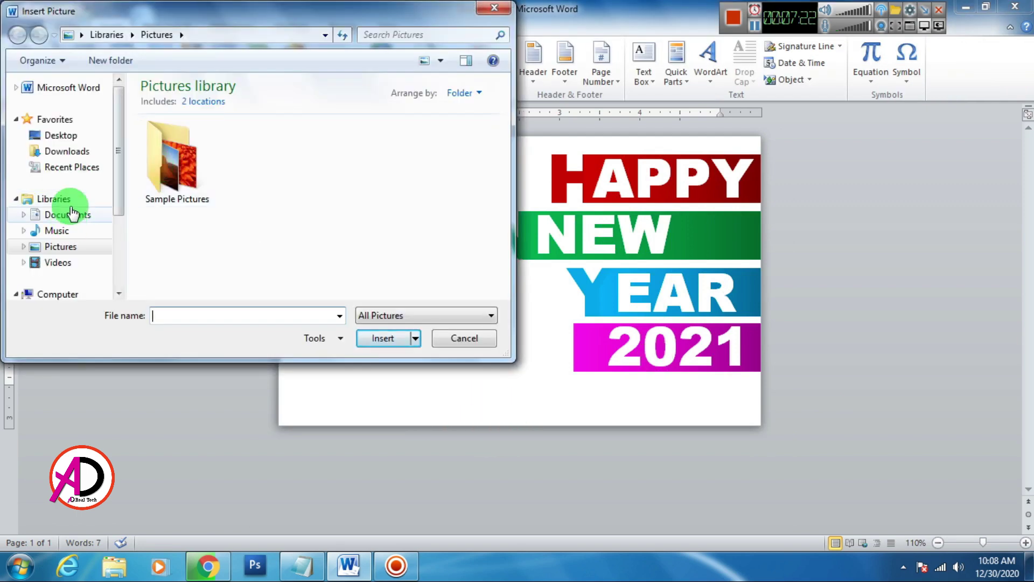
click(54, 119)
click(60, 135)
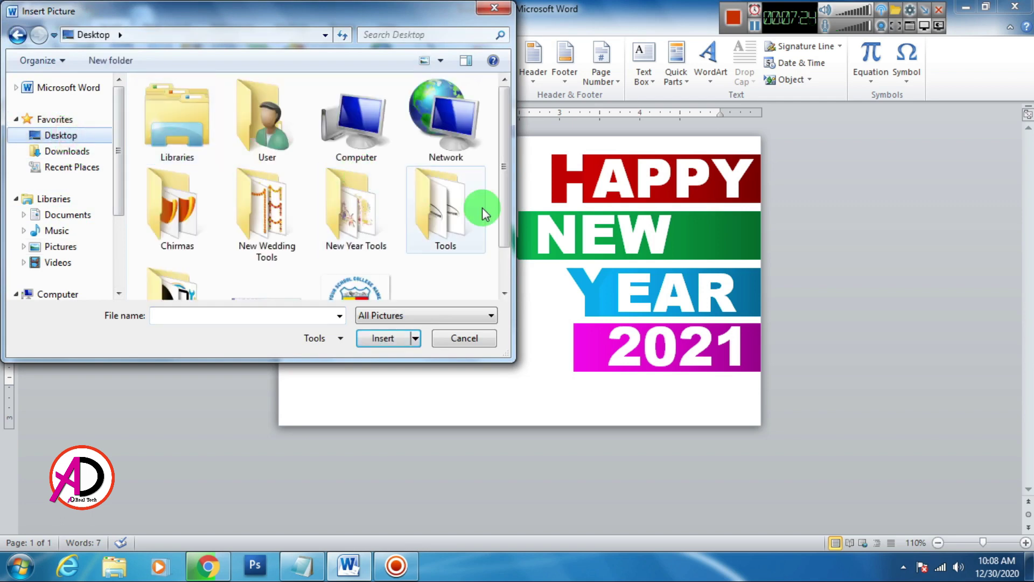
drag(504, 156, 504, 217)
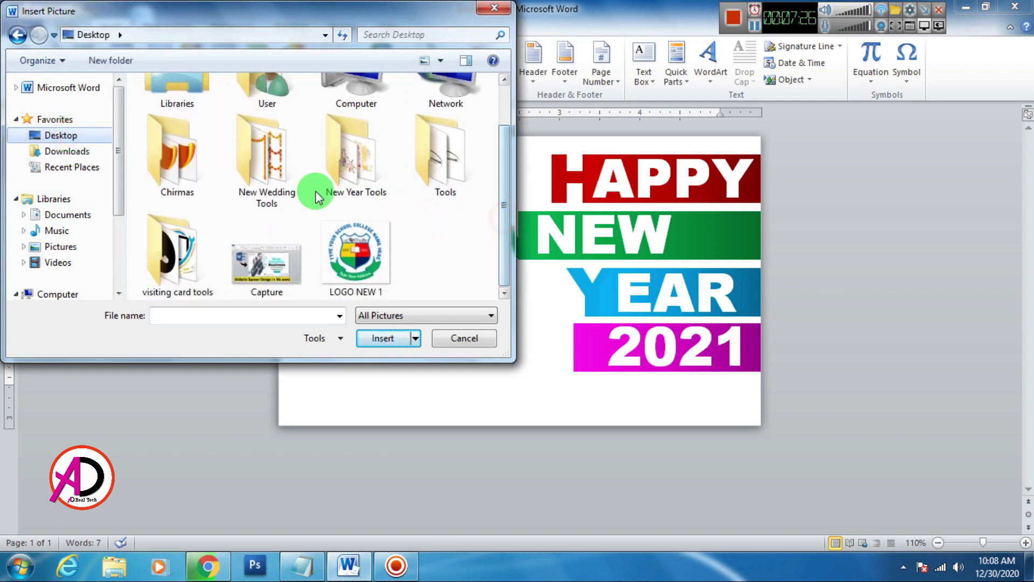
double_click(355, 171)
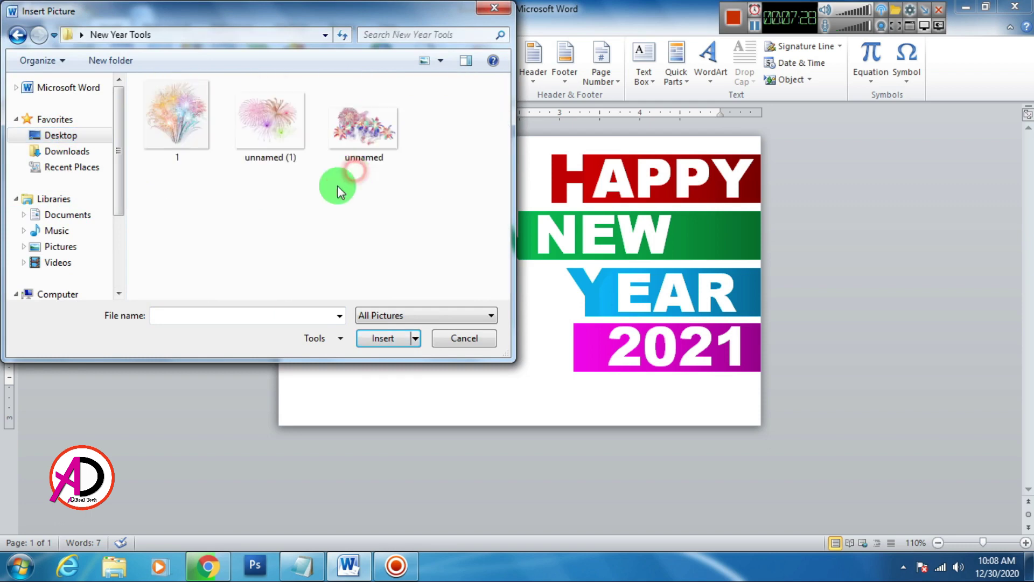
click(270, 133)
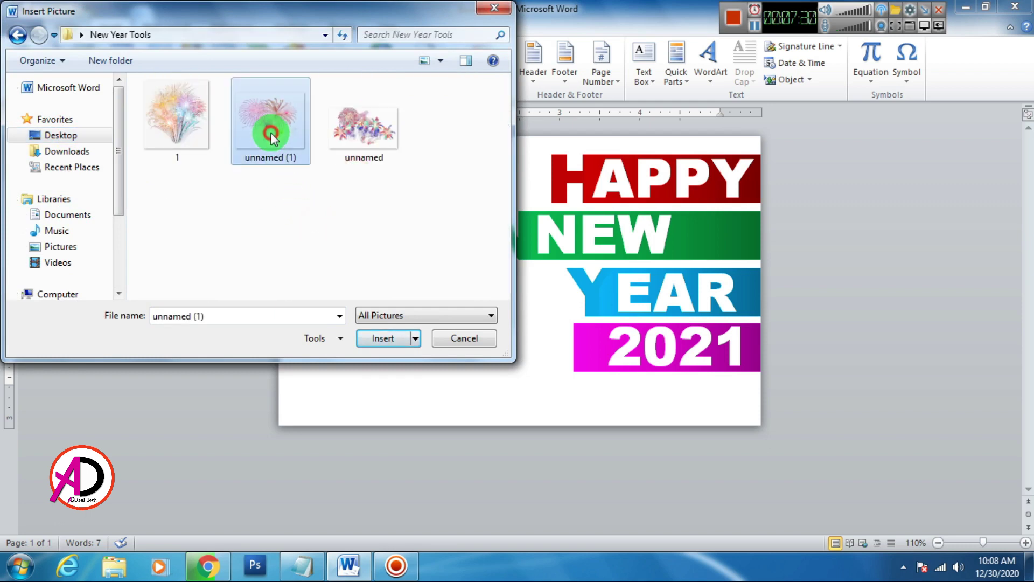
click(375, 335)
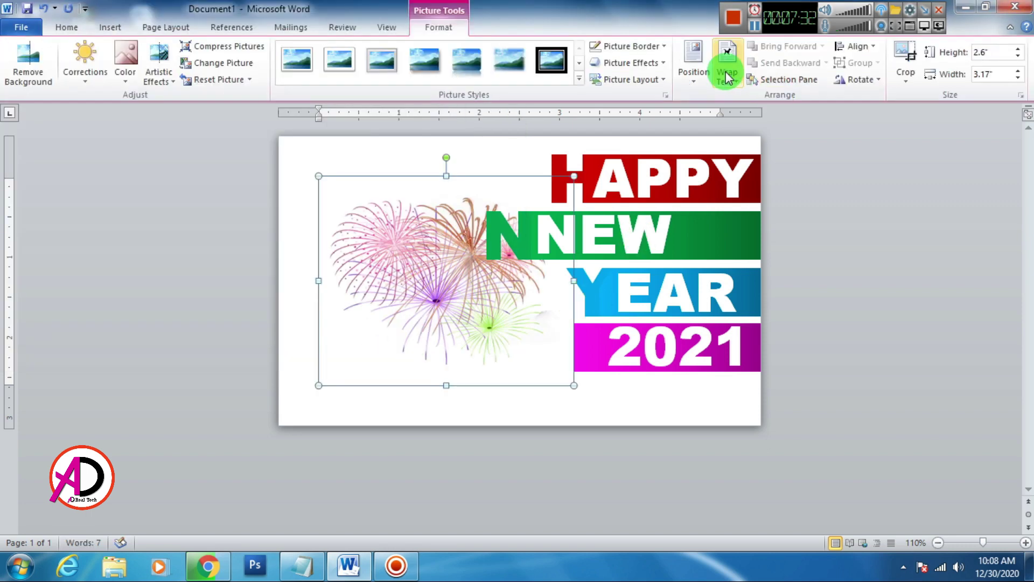
- Change the fireworks picture's text wrapping, move it to the page's left edge and send it behind the text
click(727, 73)
click(745, 211)
drag(457, 289, 413, 268)
click(820, 63)
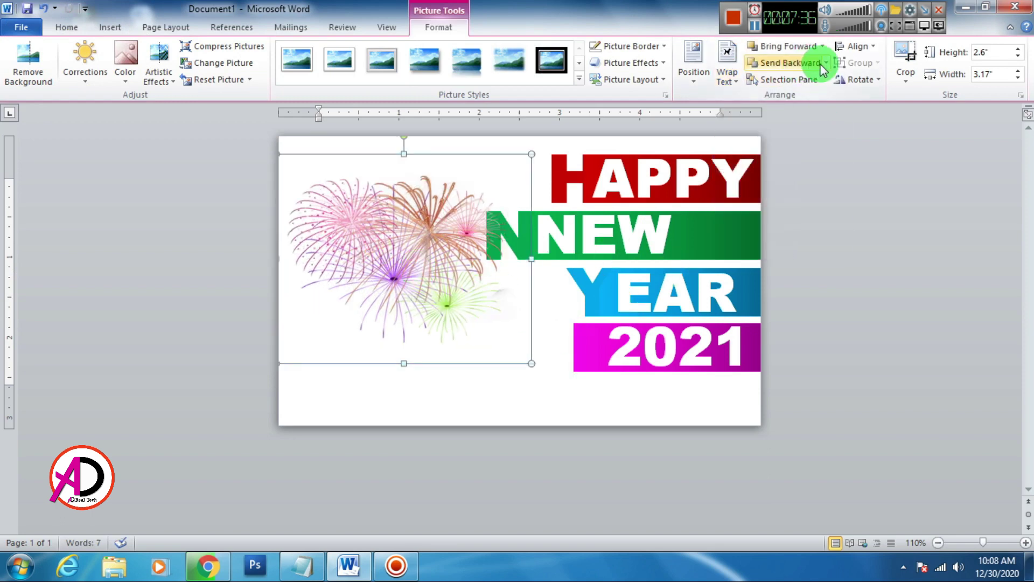
click(827, 63)
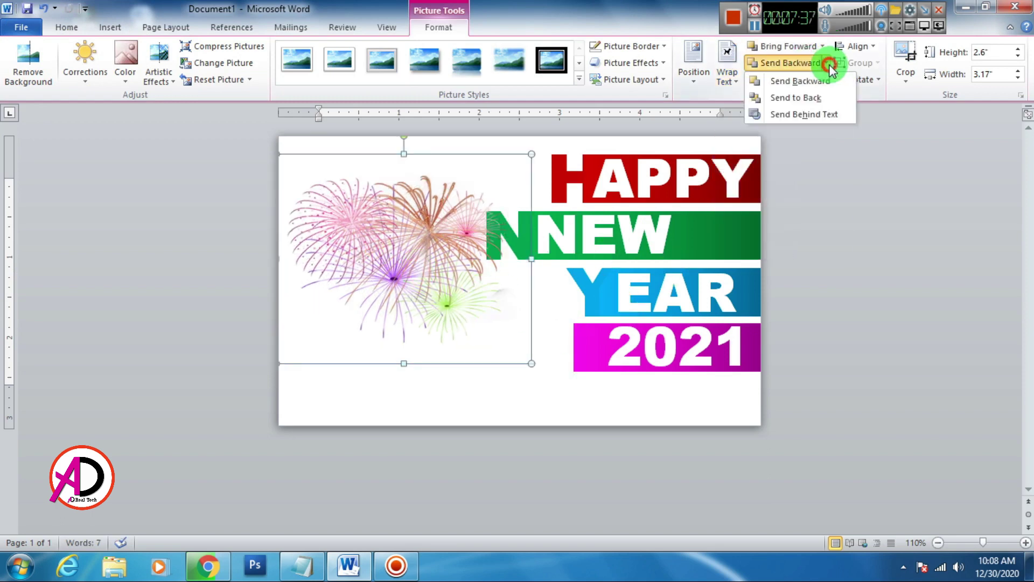
click(822, 114)
- Enlarge the fireworks picture to about 3.89" high by 4.75" wide and position it over the left part of the page
drag(531, 361, 658, 425)
drag(484, 315, 448, 285)
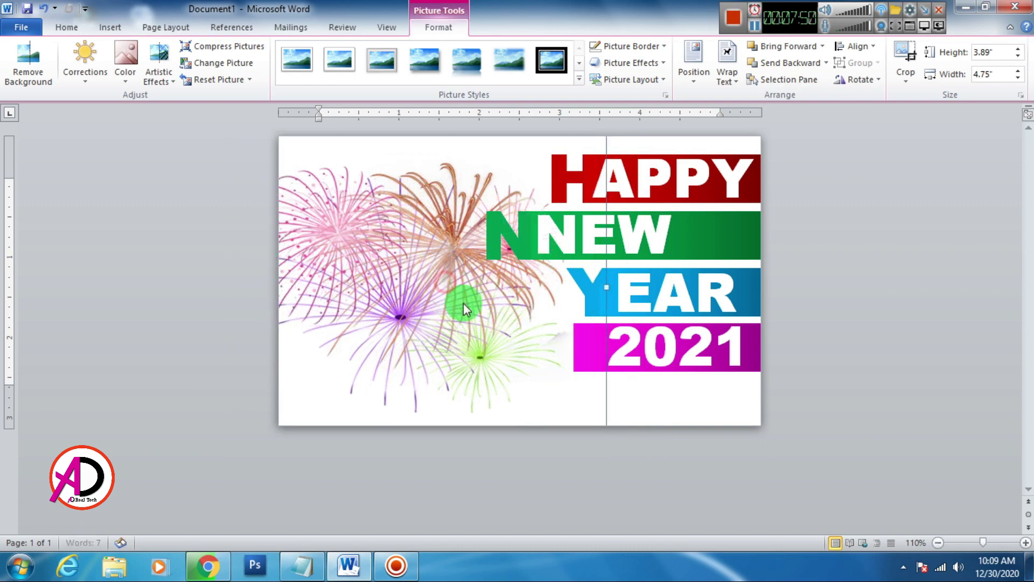
click(838, 358)
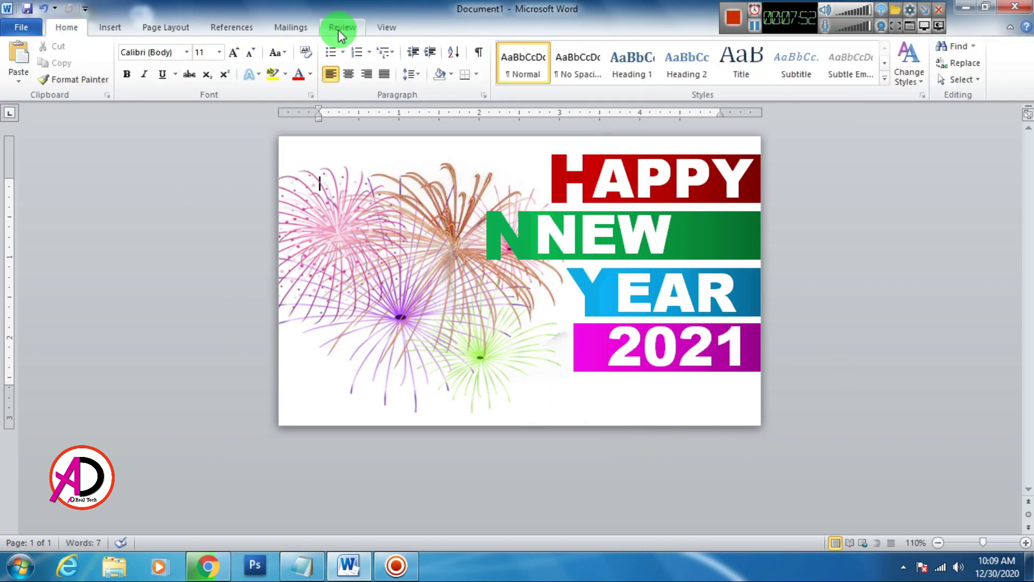
- Set the page background colour to black
click(190, 31)
click(405, 85)
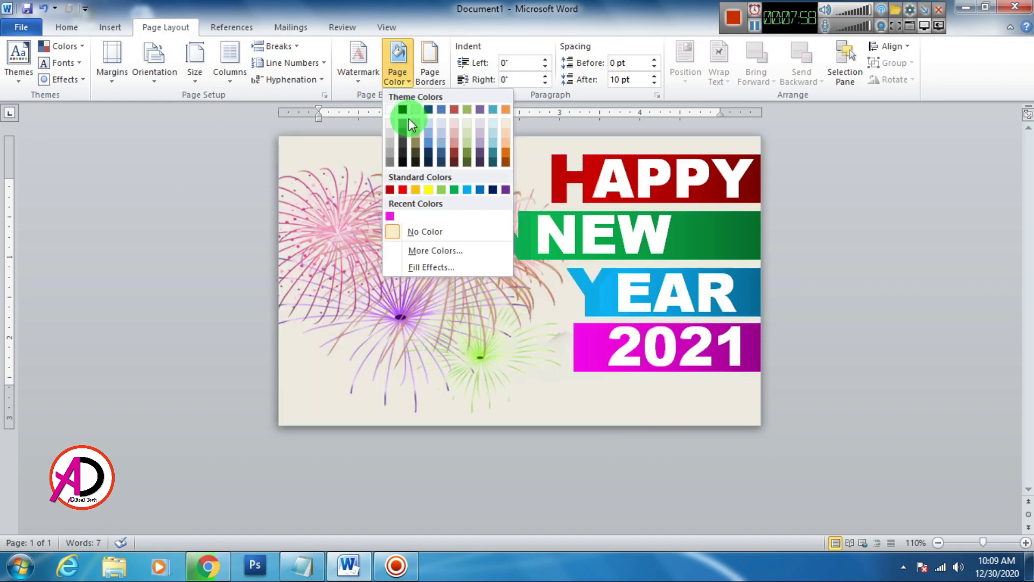
click(401, 109)
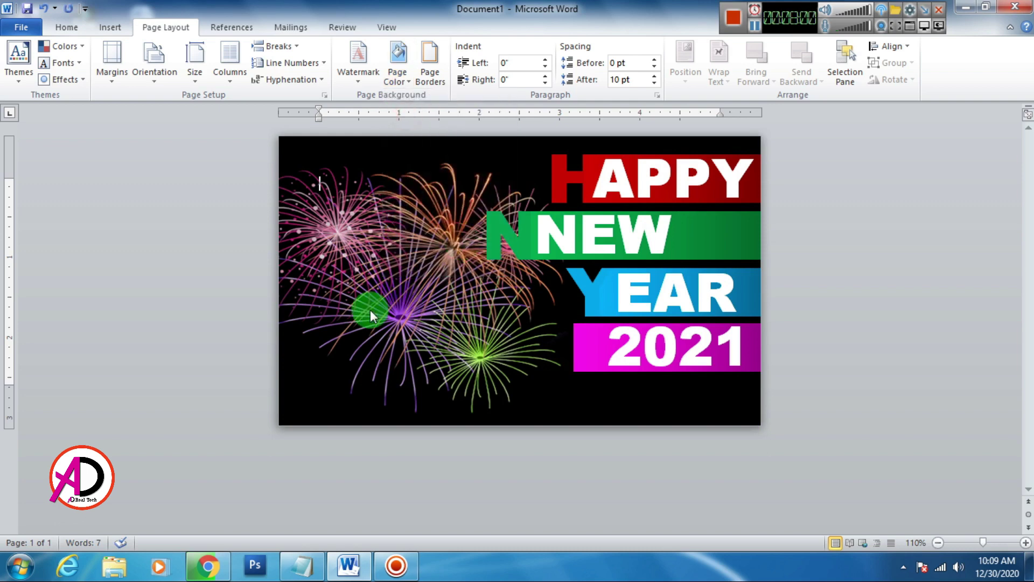
- Nudge the fireworks picture slightly left and up, and apply the bottom-centre inner shadow text effect to the green N
mouse_move(393, 277)
mouse_down()
mouse_move(406, 272)
mouse_move(386, 271)
mouse_up()
click(493, 235)
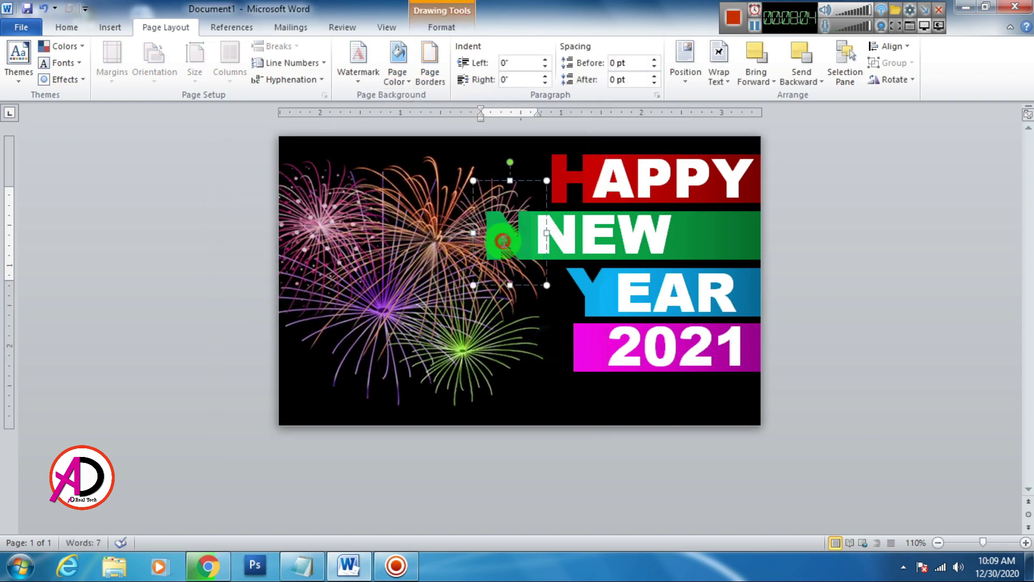
click(431, 27)
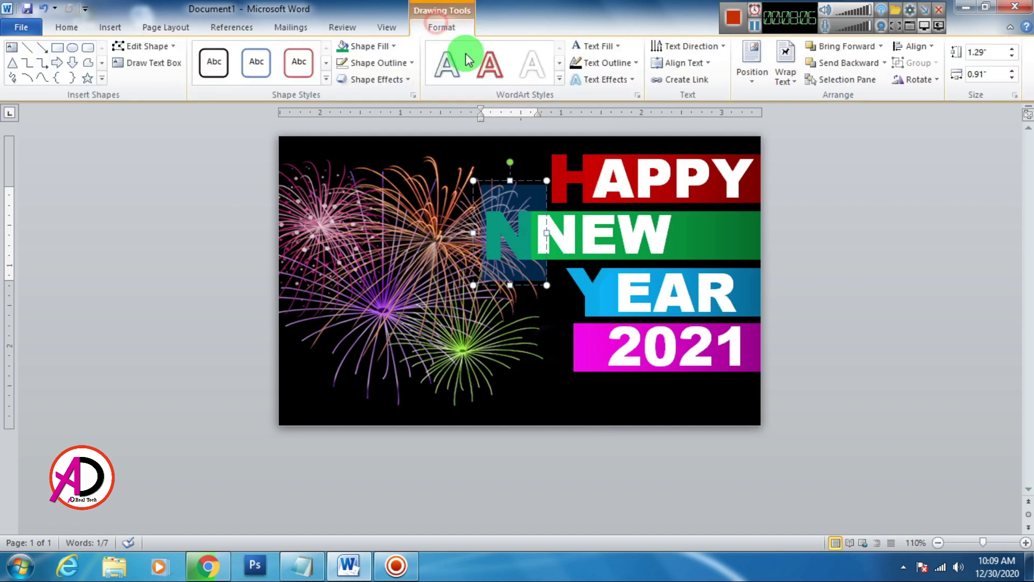
click(606, 80)
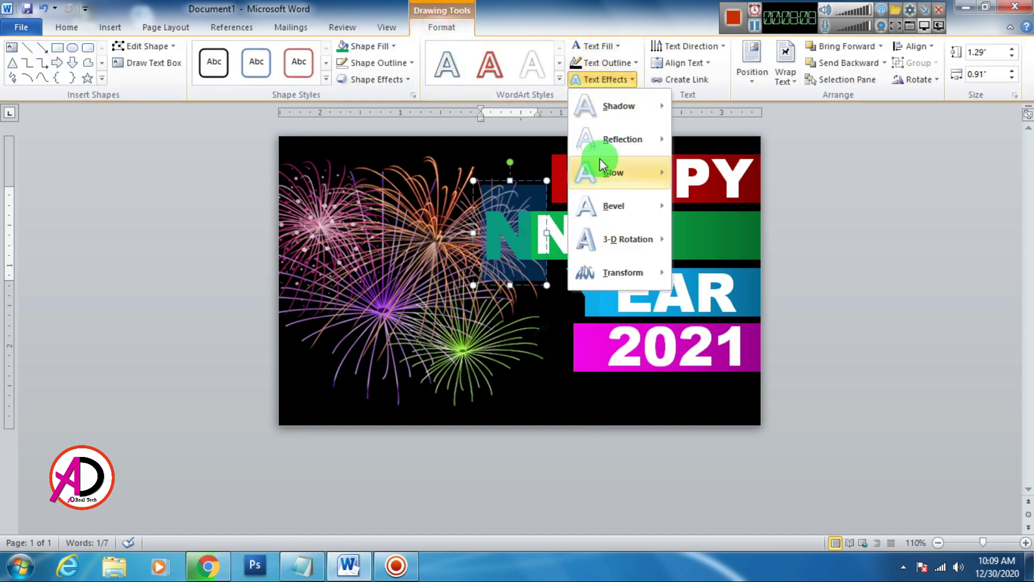
click(603, 111)
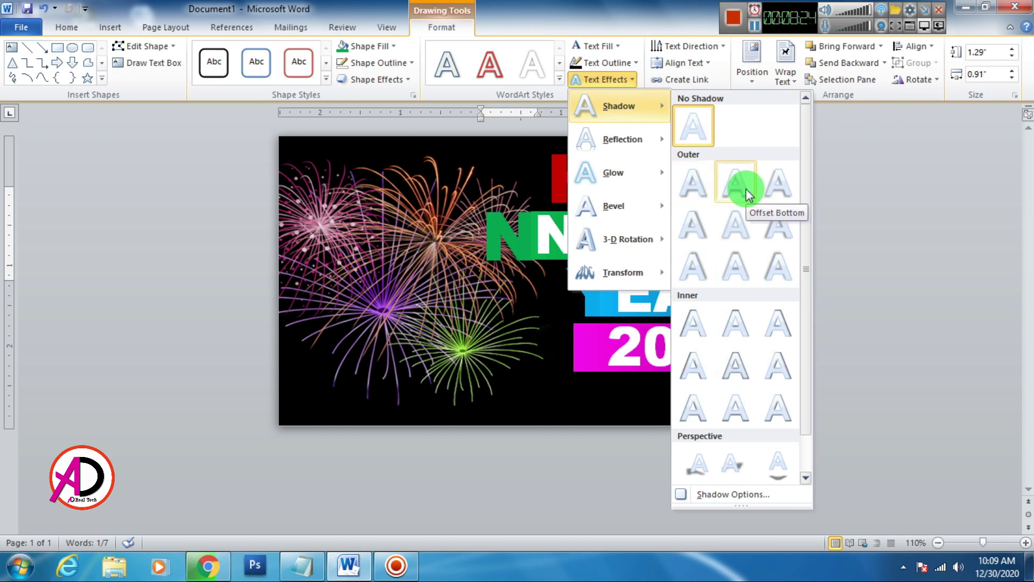
click(737, 412)
click(926, 342)
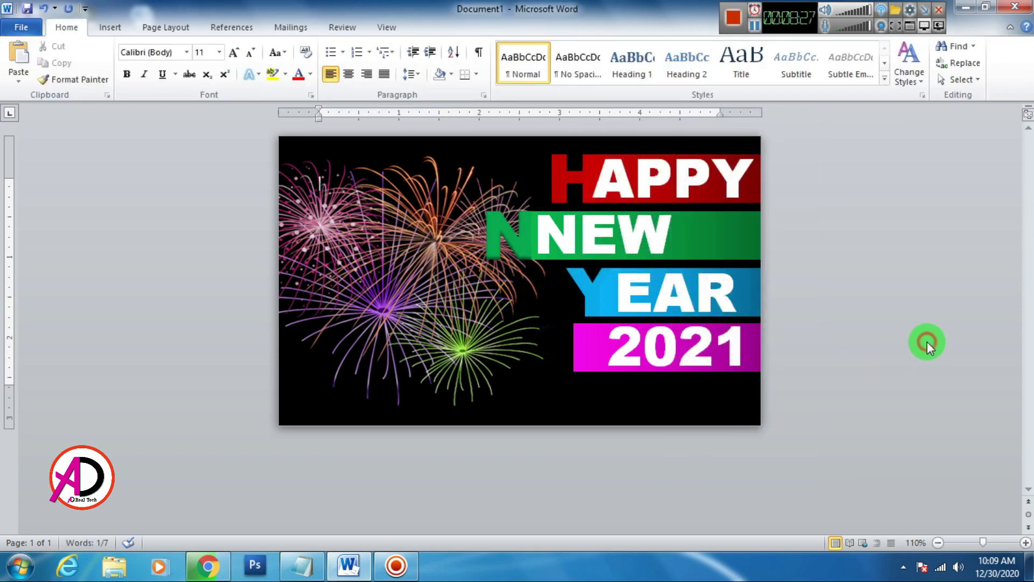
- Apply the top-left inner shadow text effect to the red letter H
double_click(554, 173)
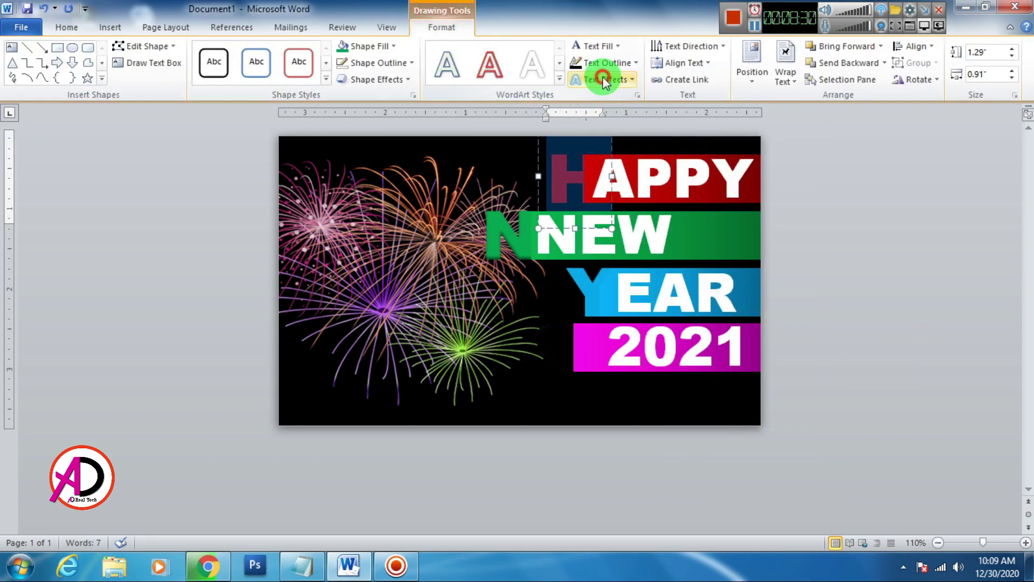
click(603, 77)
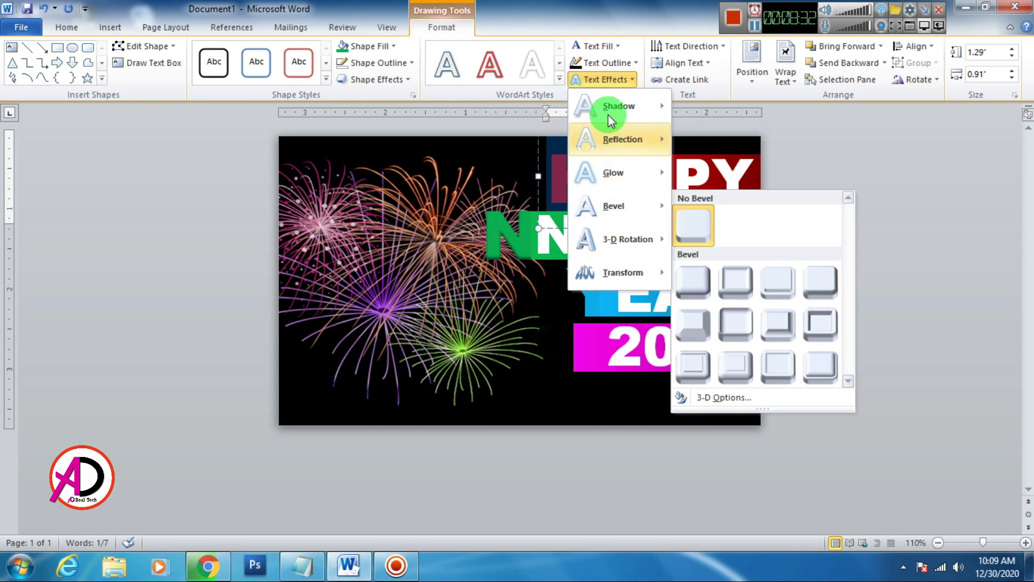
mouse_move(607, 107)
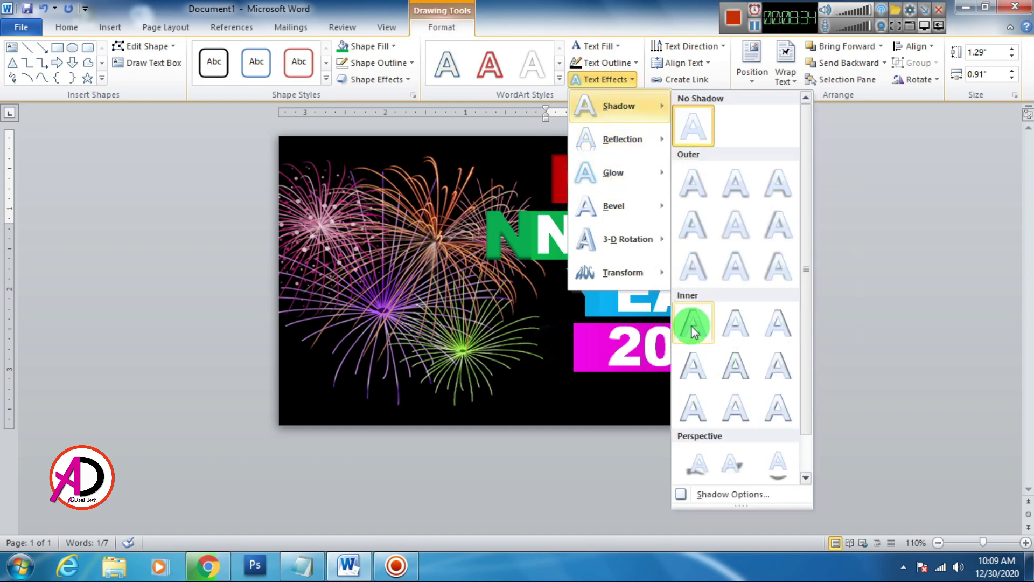
click(690, 325)
click(838, 351)
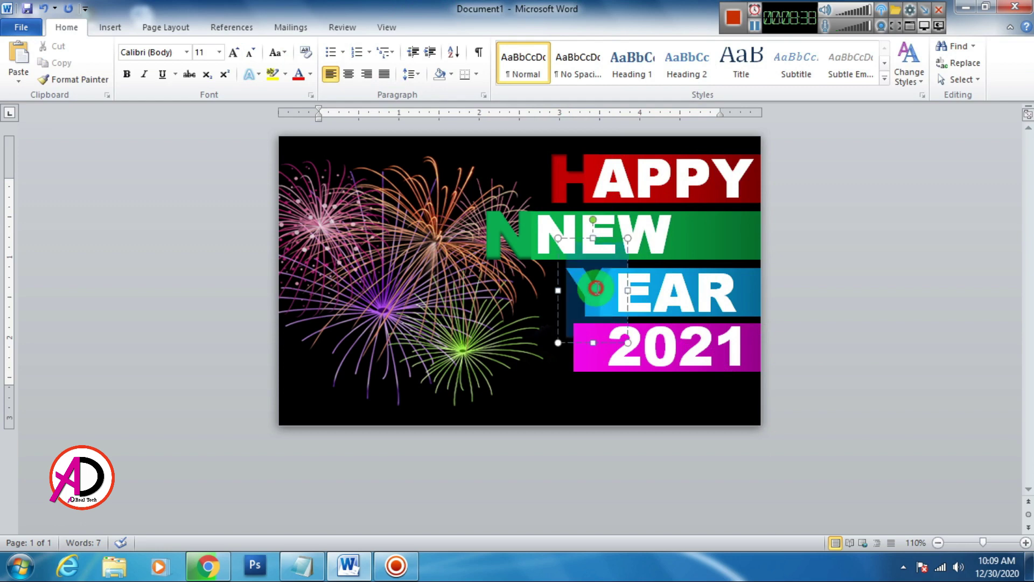
- Apply the top-left inner shadow text effect to the blue letter Y
click(462, 30)
click(370, 45)
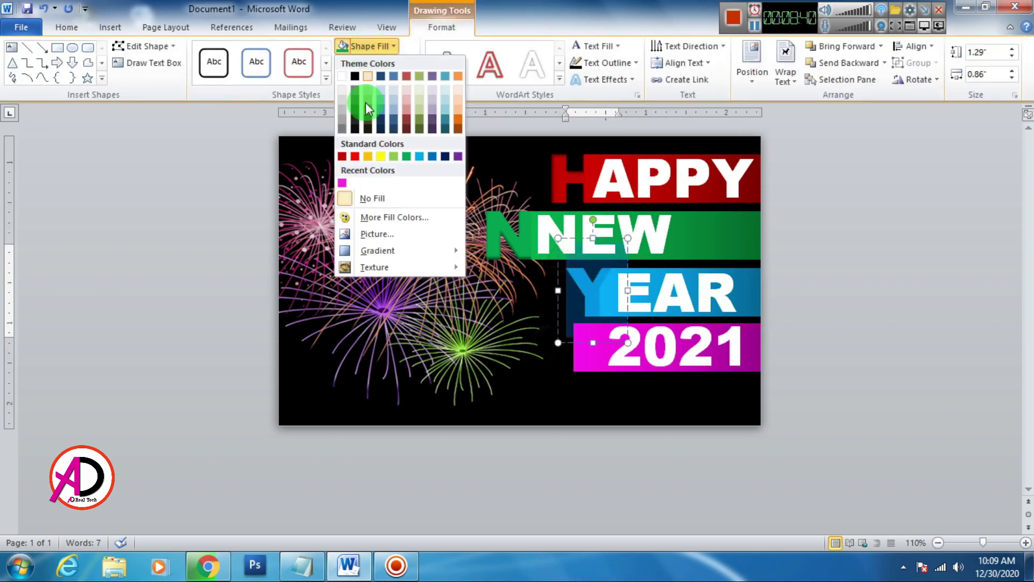
click(603, 79)
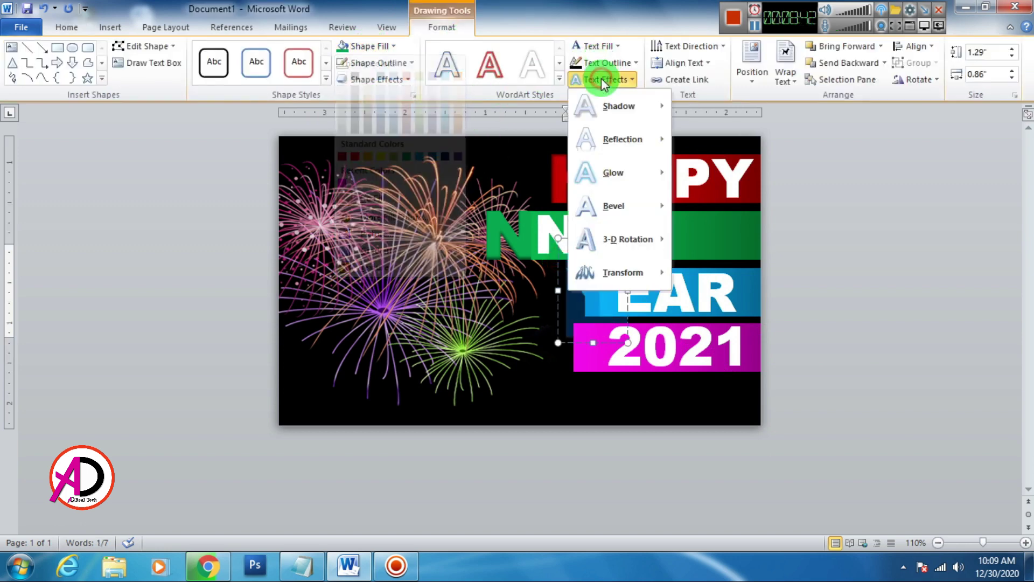
click(614, 106)
click(694, 327)
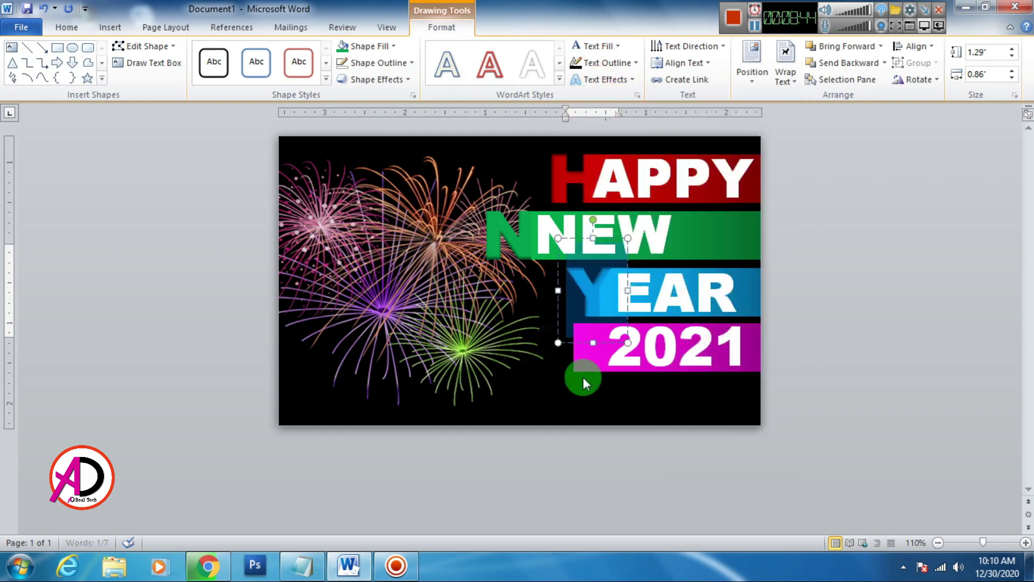
click(910, 405)
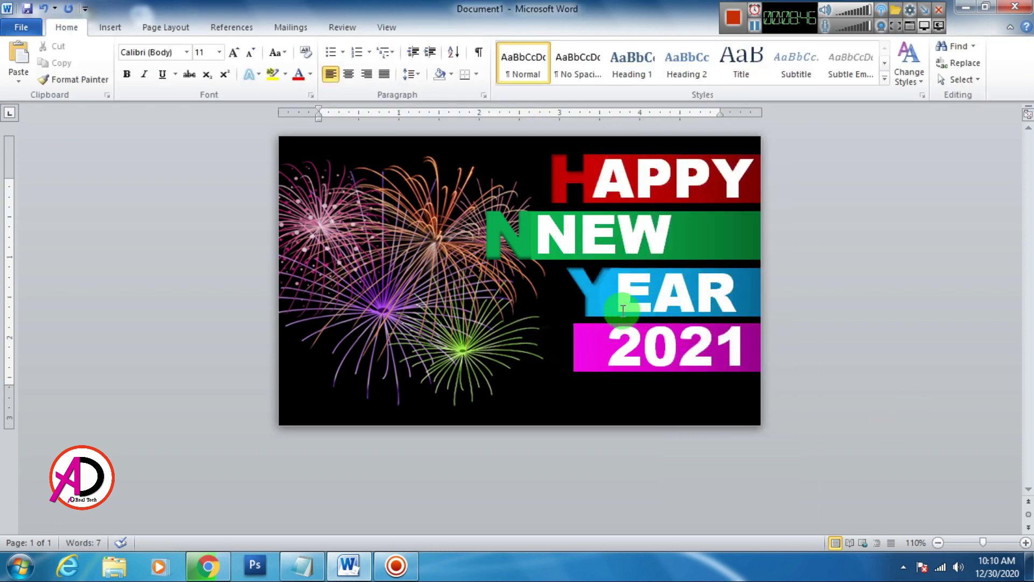
- Bring the text boxes of the blue Y and the green N forward one level each
click(591, 302)
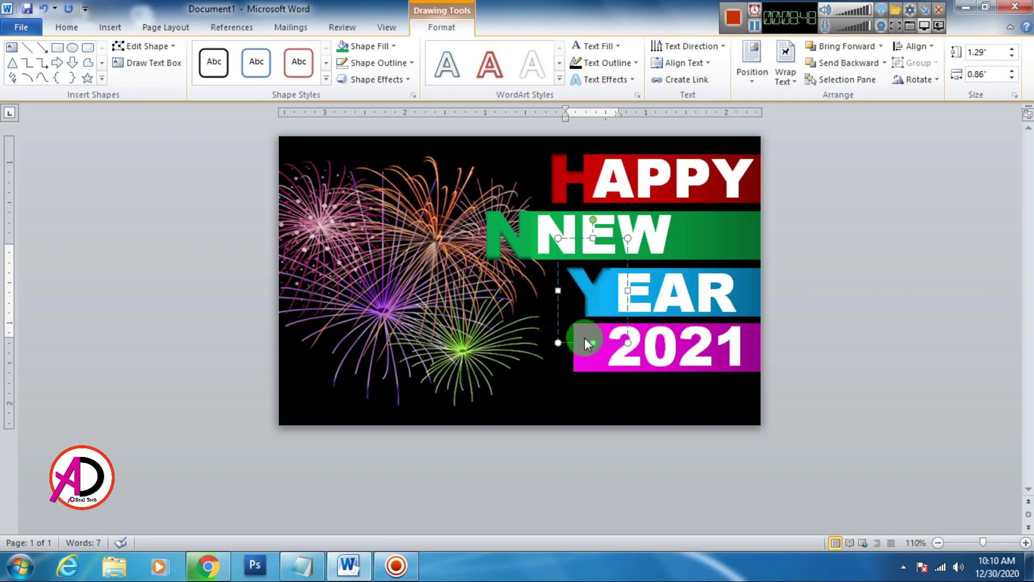
click(843, 47)
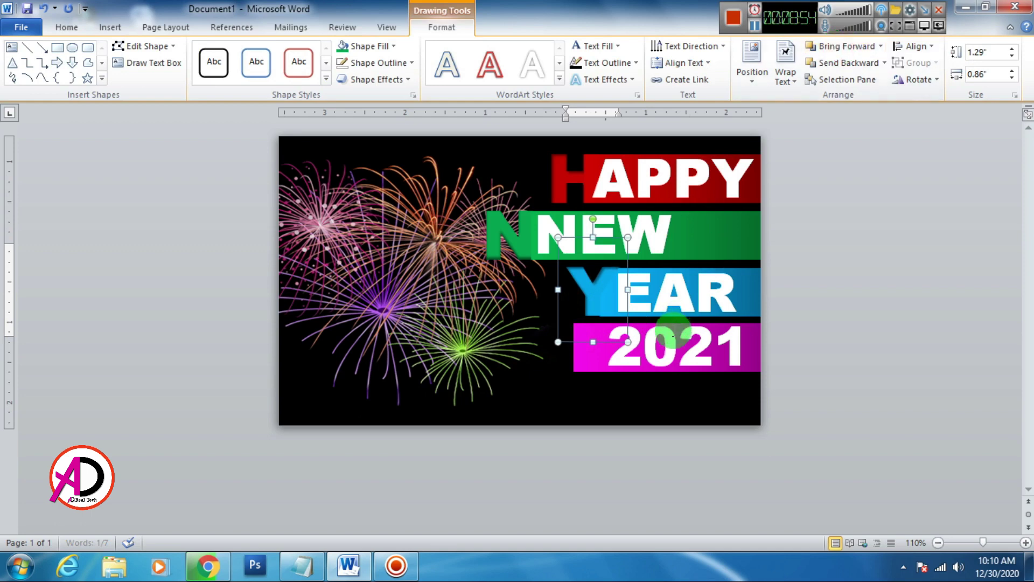
click(839, 323)
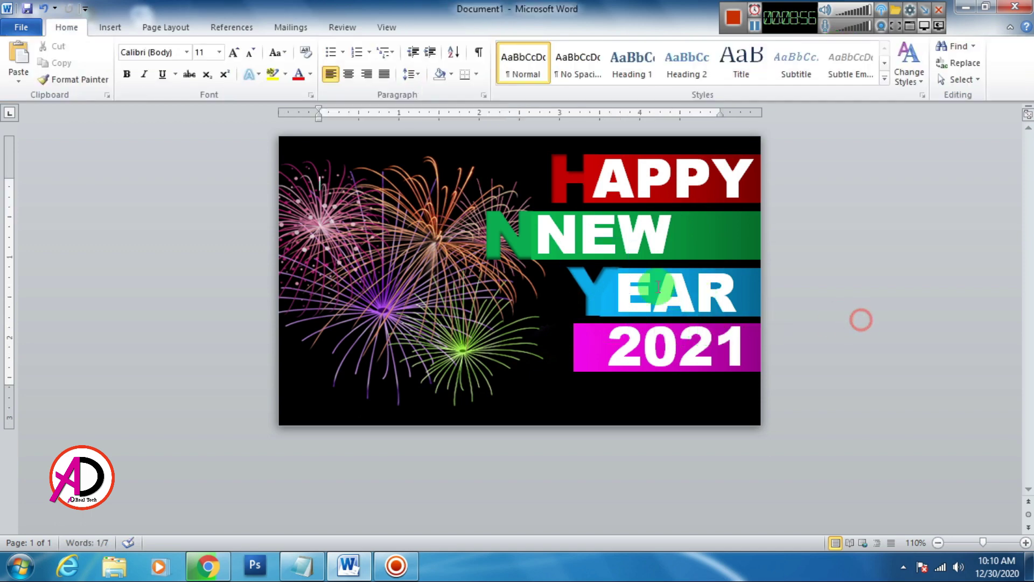
click(514, 264)
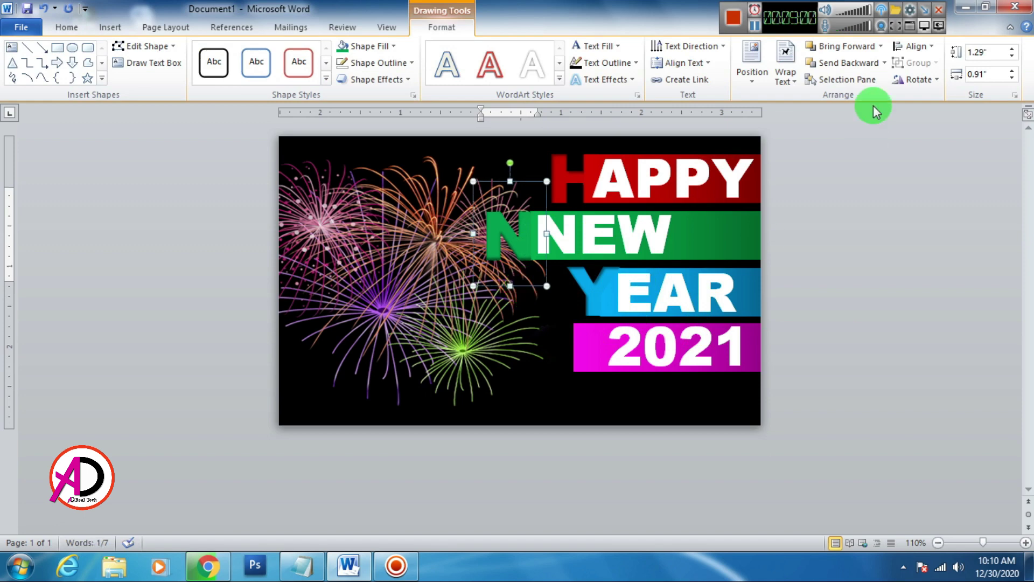
click(853, 47)
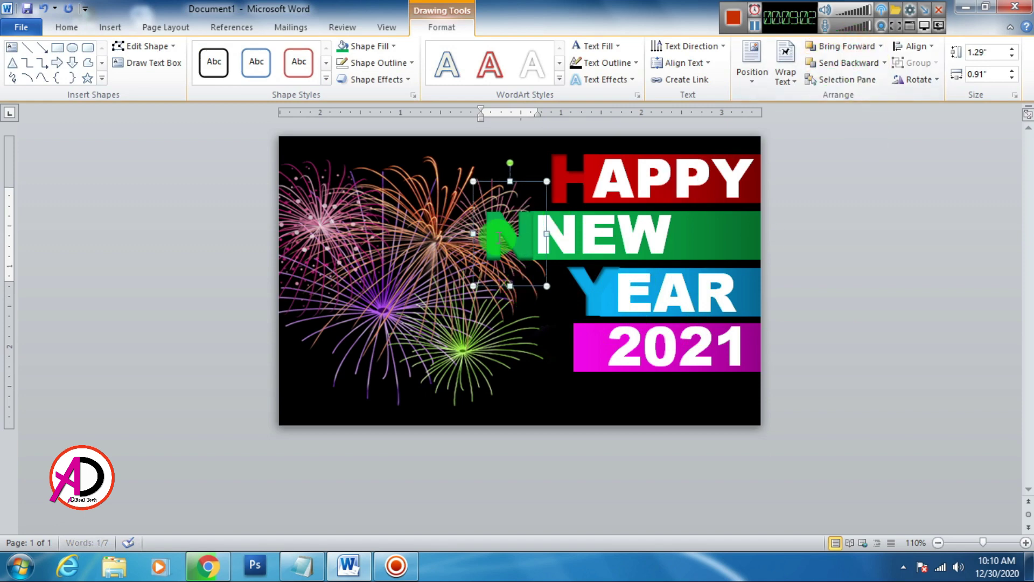
- Select the text of the green N and show its font settings
key(ctrl+a)
click(64, 28)
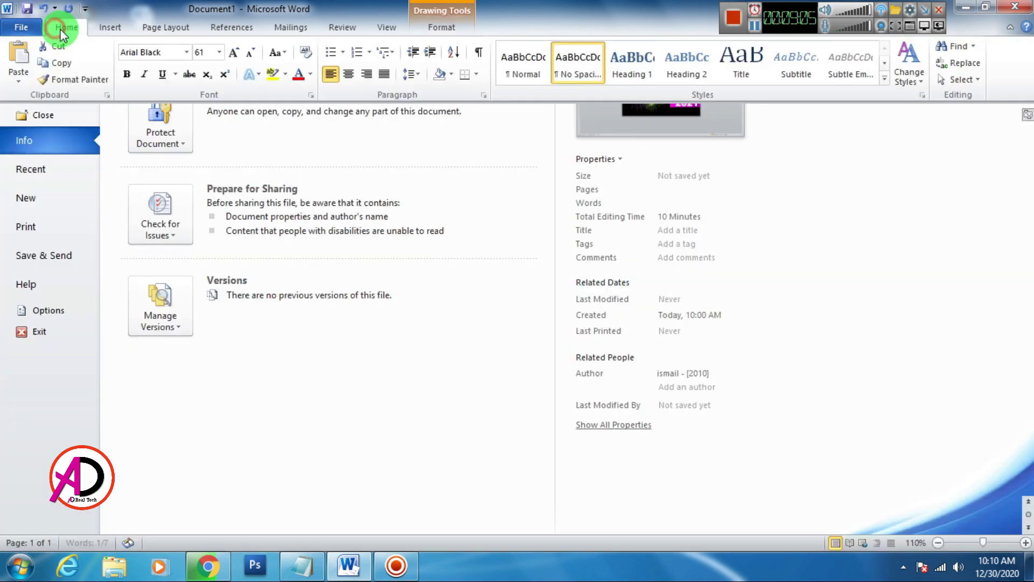
click(65, 28)
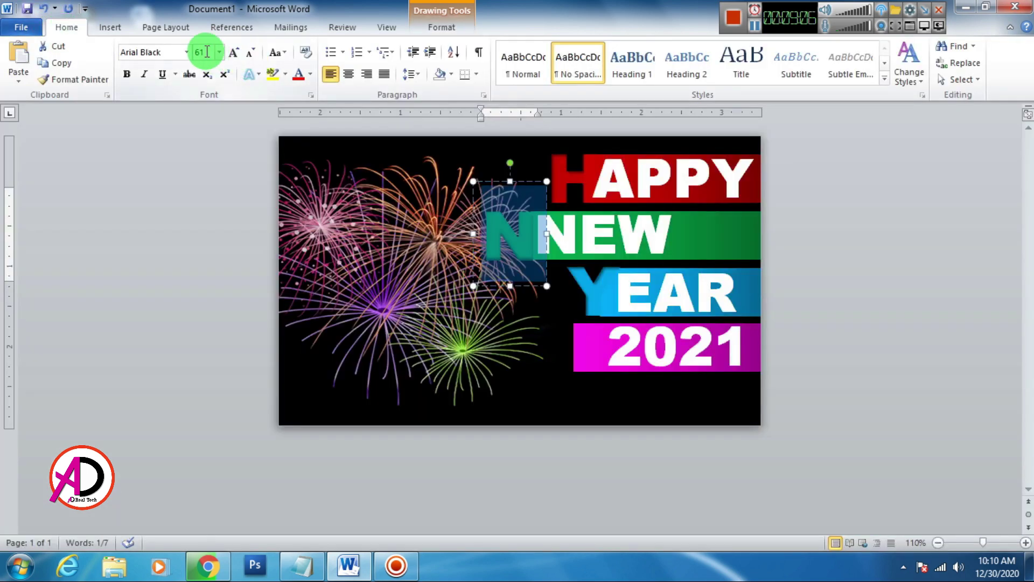